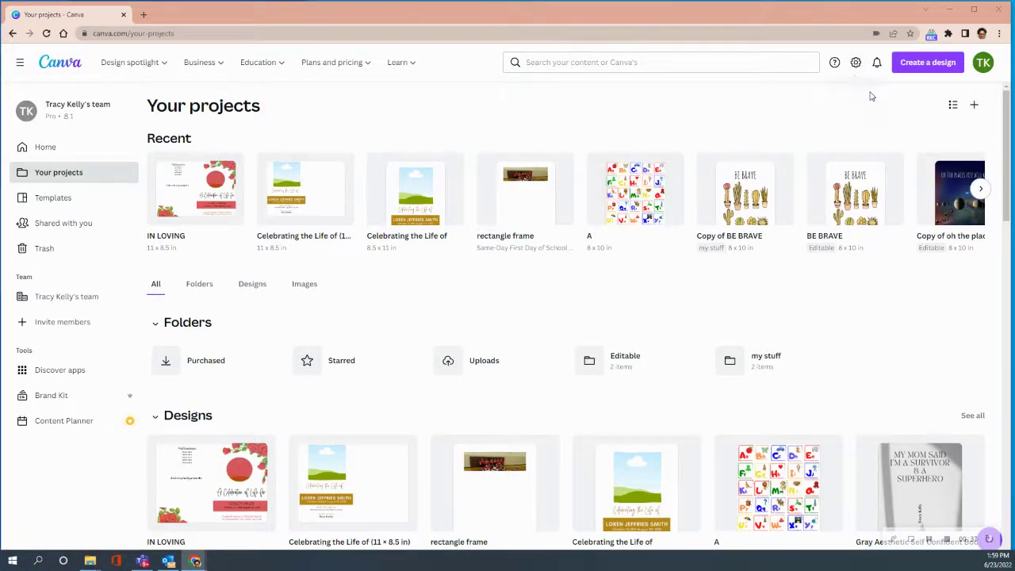
Create a new blank custom-size design measuring 11 × 8.5 inches
{"action": "left_click", "coordinate": [925, 68]}
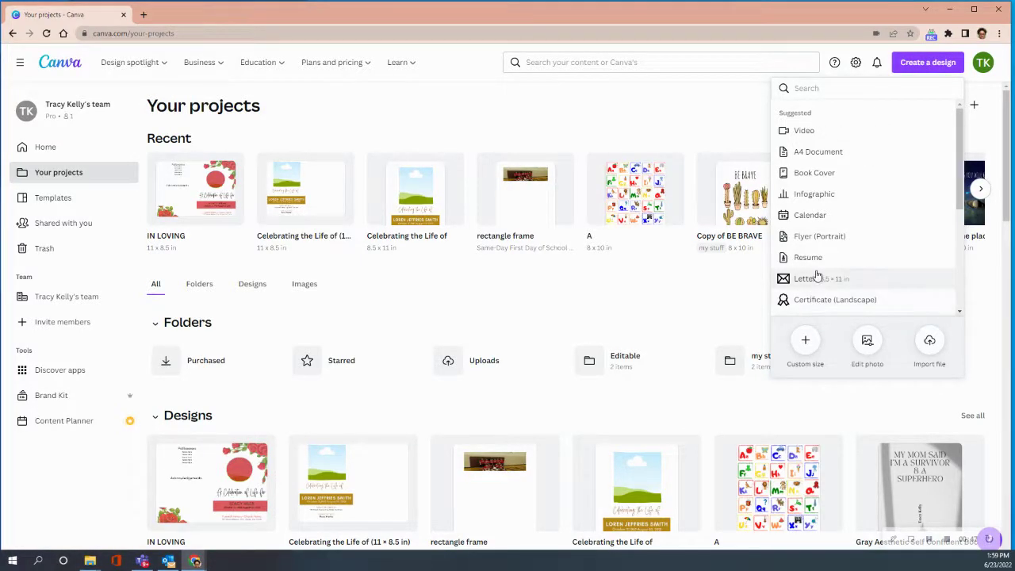
{"action": "left_click", "coordinate": [805, 341]}
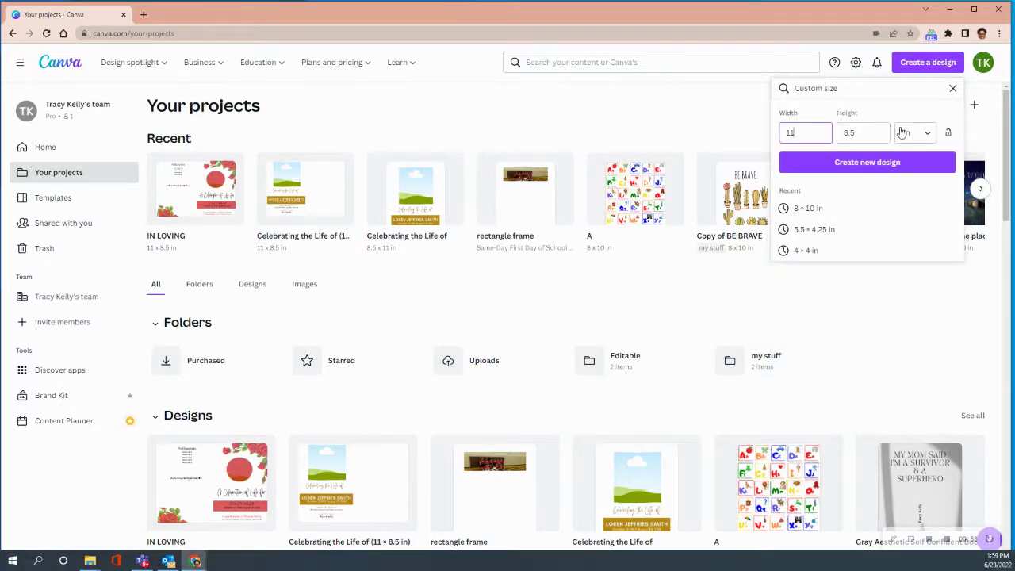
{"action": "left_click", "coordinate": [865, 162]}
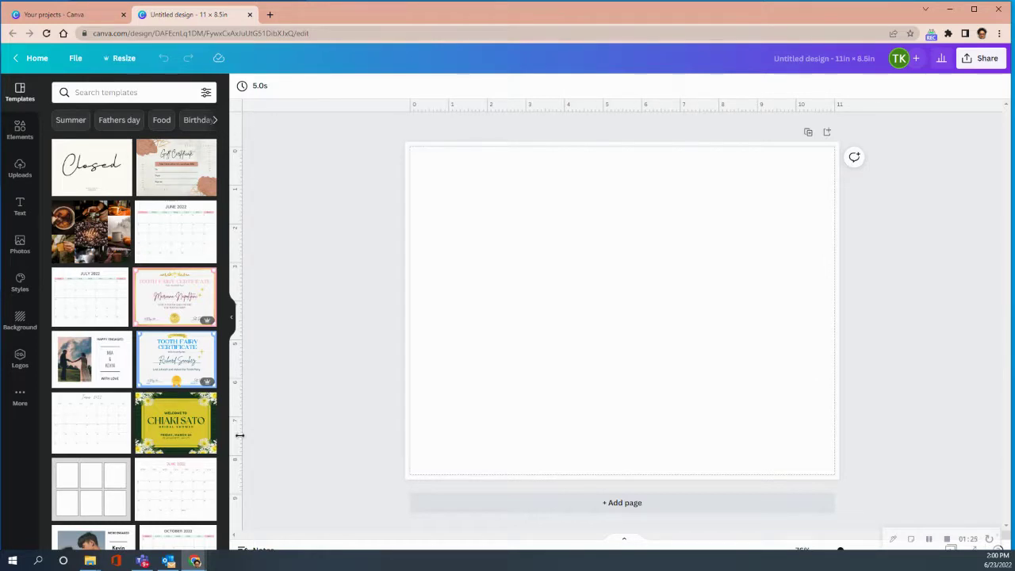
Confirm rulers and guides are shown and drop a vertical guide at the 5.5 in centre line
{"action": "left_click", "coordinate": [73, 59]}
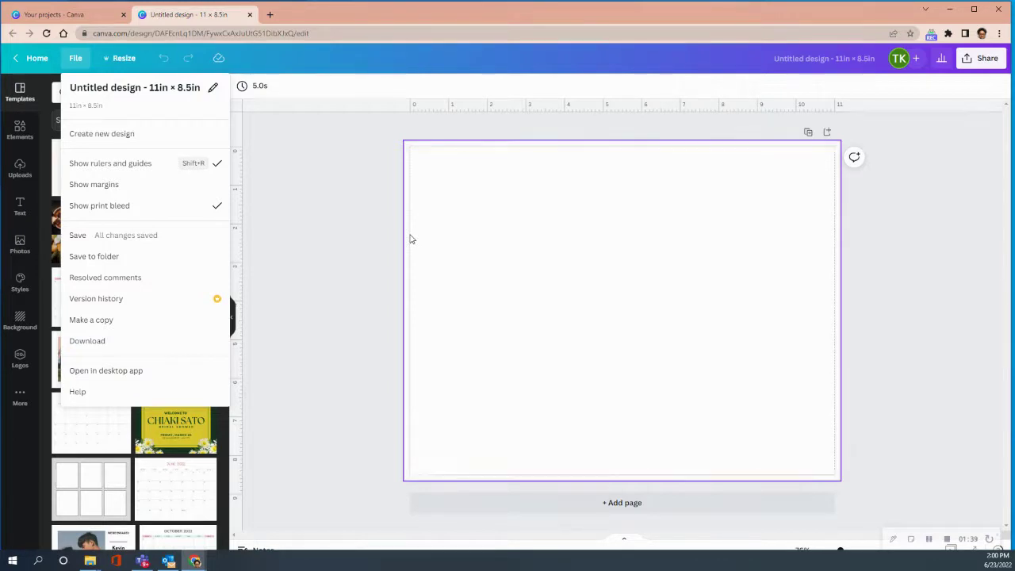
{"action": "left_click", "coordinate": [298, 200]}
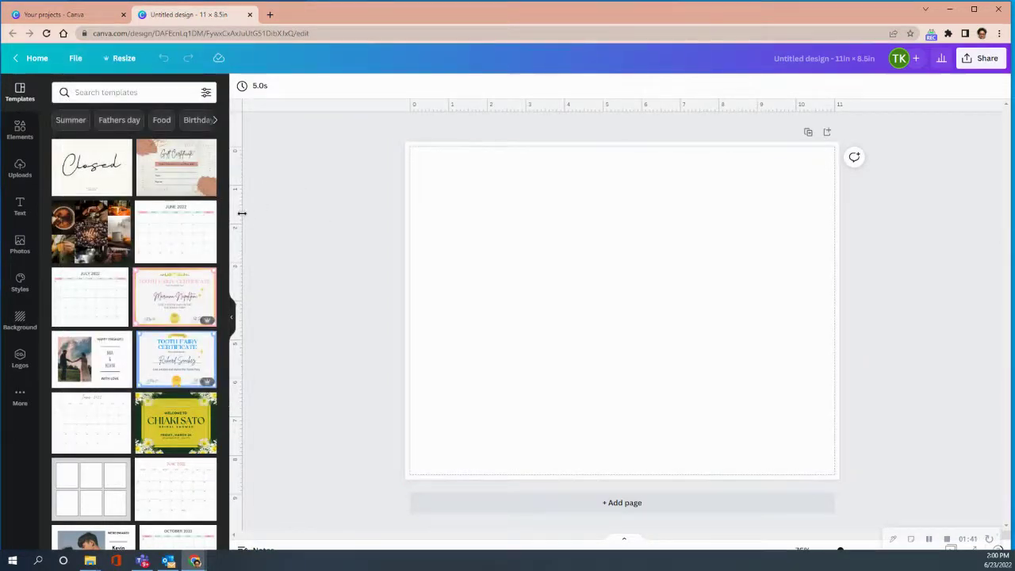
{"action": "left_click_drag", "start_coordinate": [235, 213], "coordinate": [622, 251]}
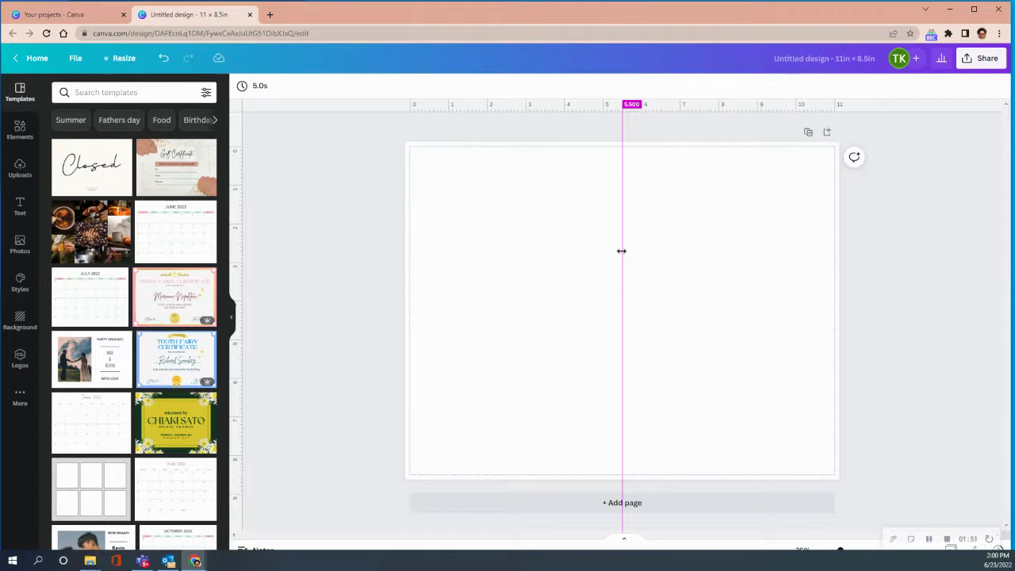
{"action": "left_click_drag", "start_coordinate": [622, 250], "coordinate": [622, 250]}
{"action": "left_click", "coordinate": [19, 169]}
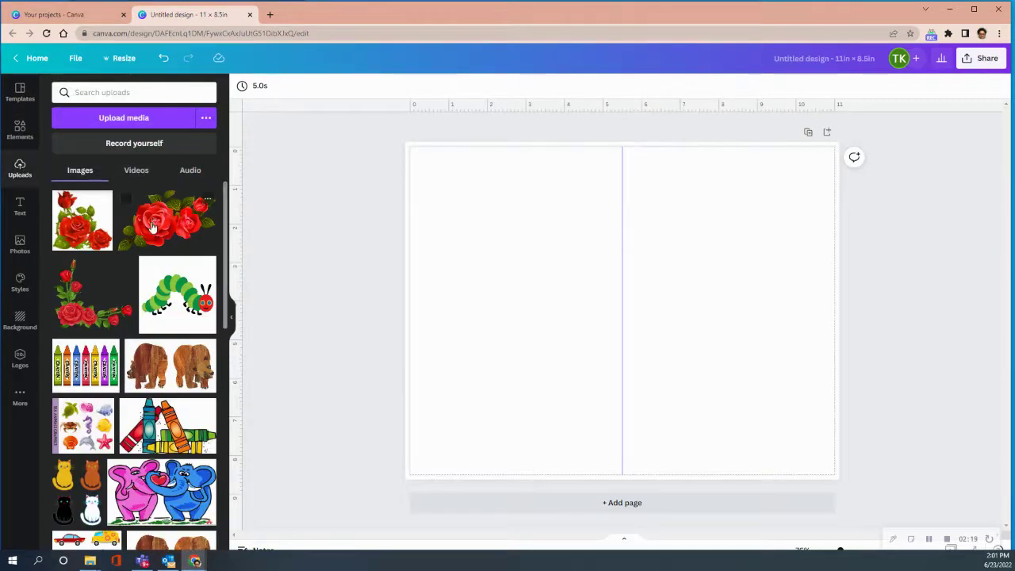
Add the red roses corner image, rotate it 180°, move it top-right and crop its bottom edge
{"action": "left_click", "coordinate": [85, 312]}
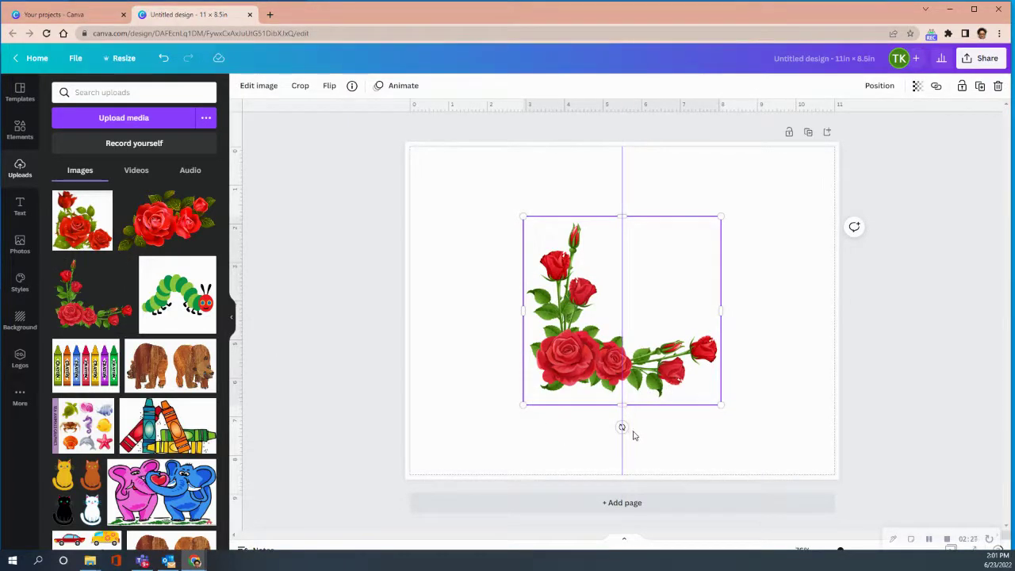
{"action": "left_click_drag", "start_coordinate": [623, 428], "coordinate": [622, 161]}
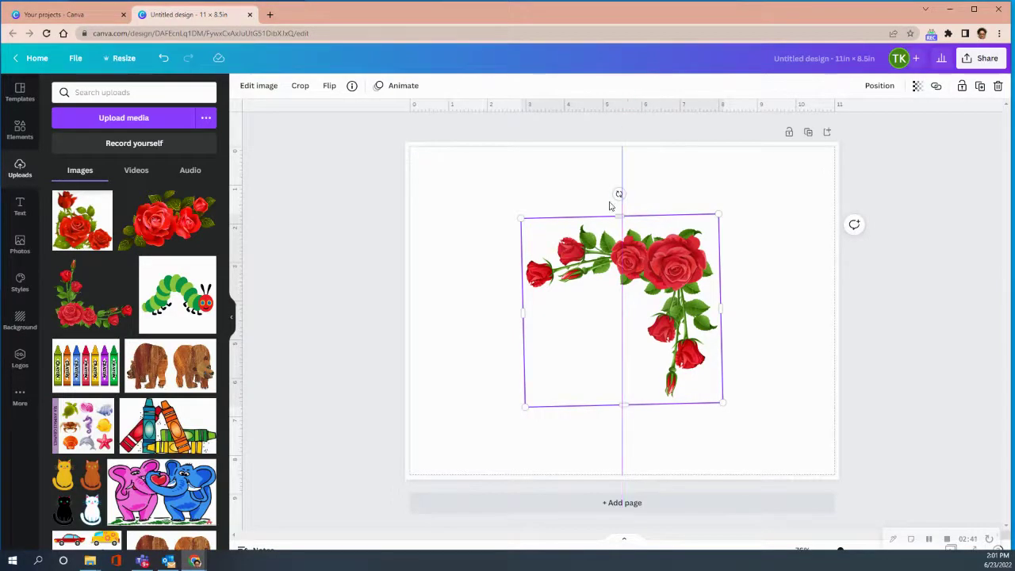
{"action": "left_click_drag", "start_coordinate": [619, 193], "coordinate": [621, 189]}
{"action": "left_click_drag", "start_coordinate": [665, 268], "coordinate": [806, 172]}
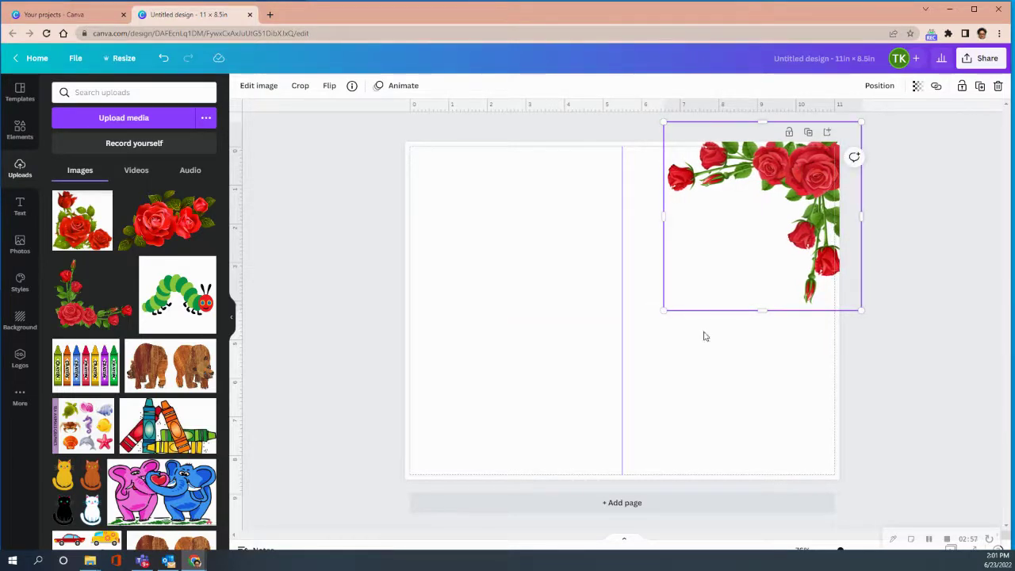
{"action": "left_click_drag", "start_coordinate": [762, 310], "coordinate": [762, 287]}
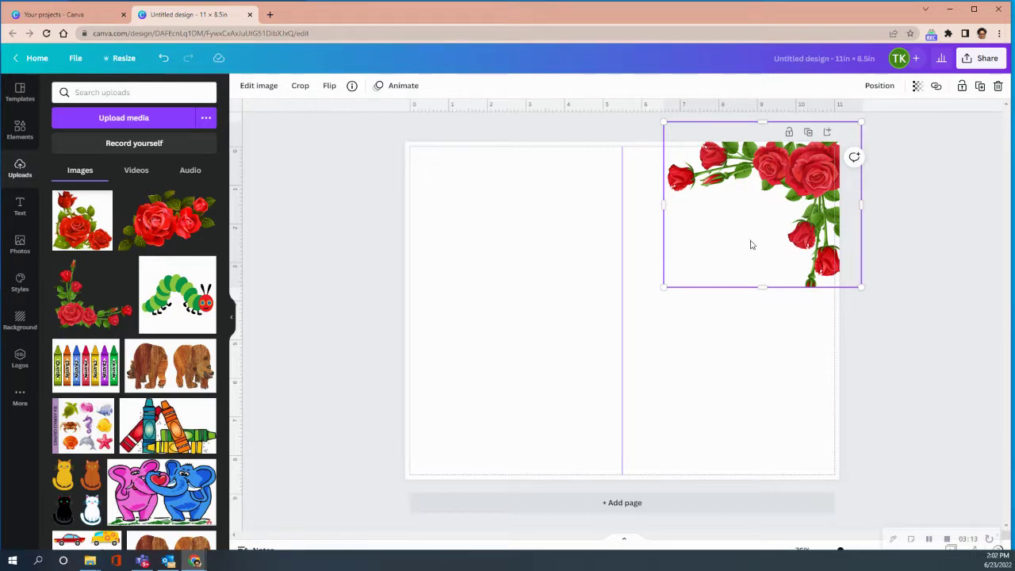
Add a circle frame from Elements' Frames, shrink it to about 2.2 in and set it beside the roses
{"action": "left_click", "coordinate": [86, 92]}
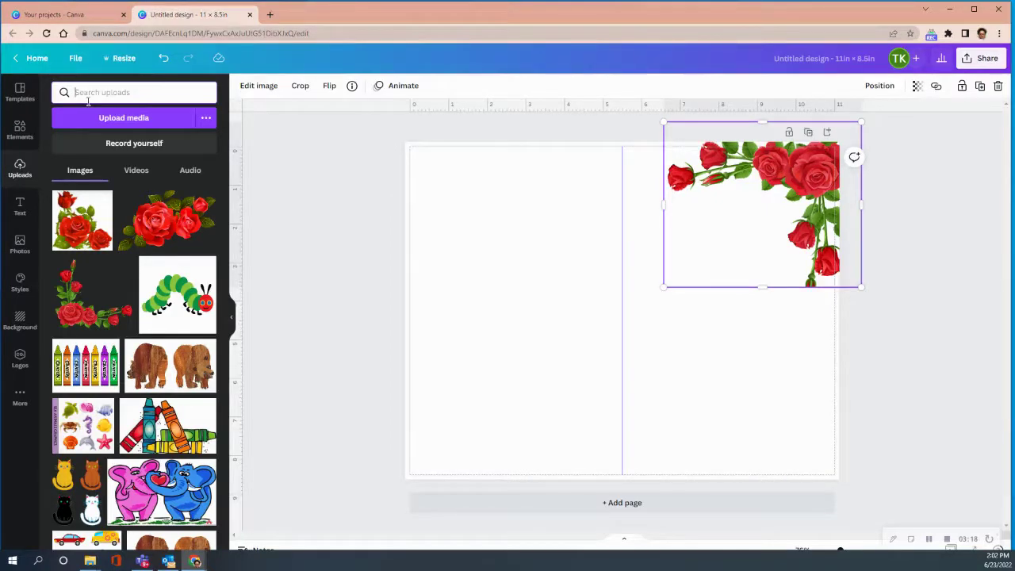
{"action": "left_click", "coordinate": [19, 131]}
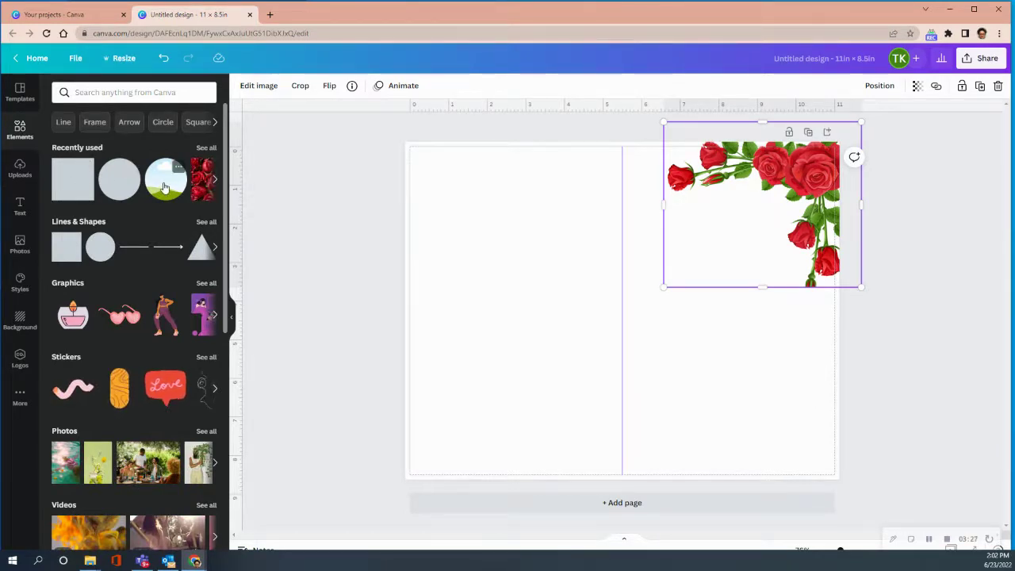
{"action": "left_click", "coordinate": [97, 124]}
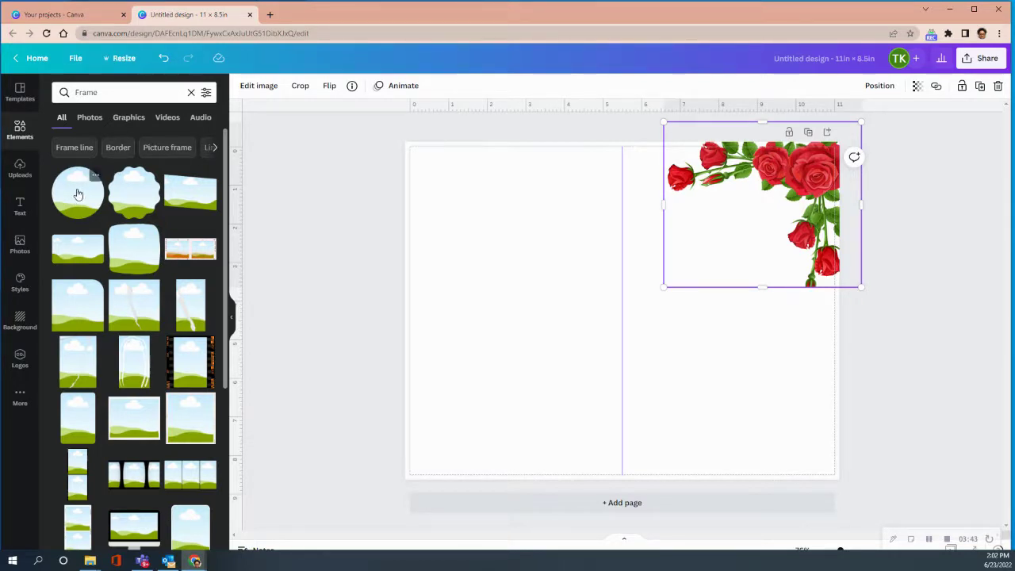
{"action": "left_click", "coordinate": [749, 351]}
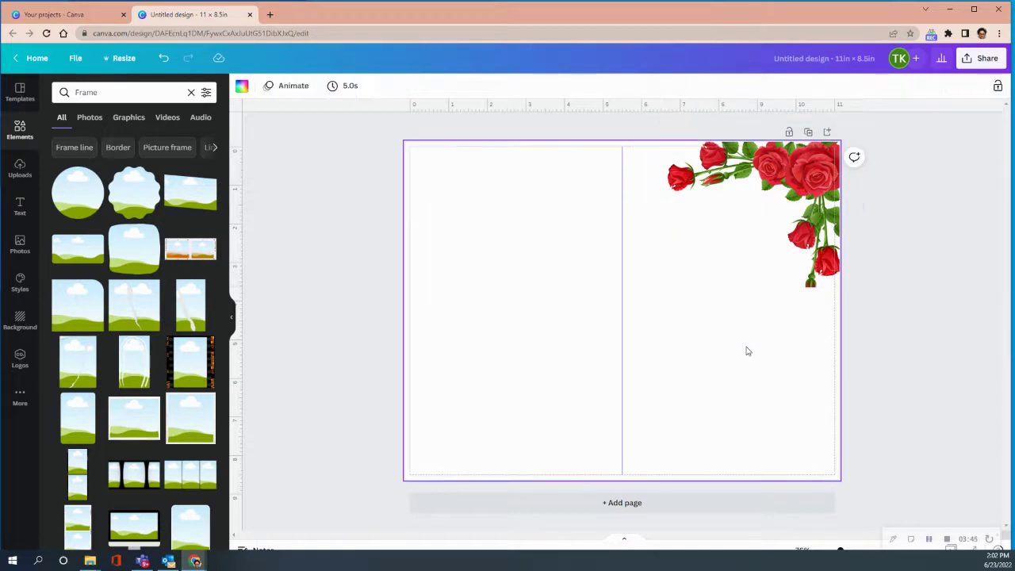
{"action": "left_click", "coordinate": [75, 191]}
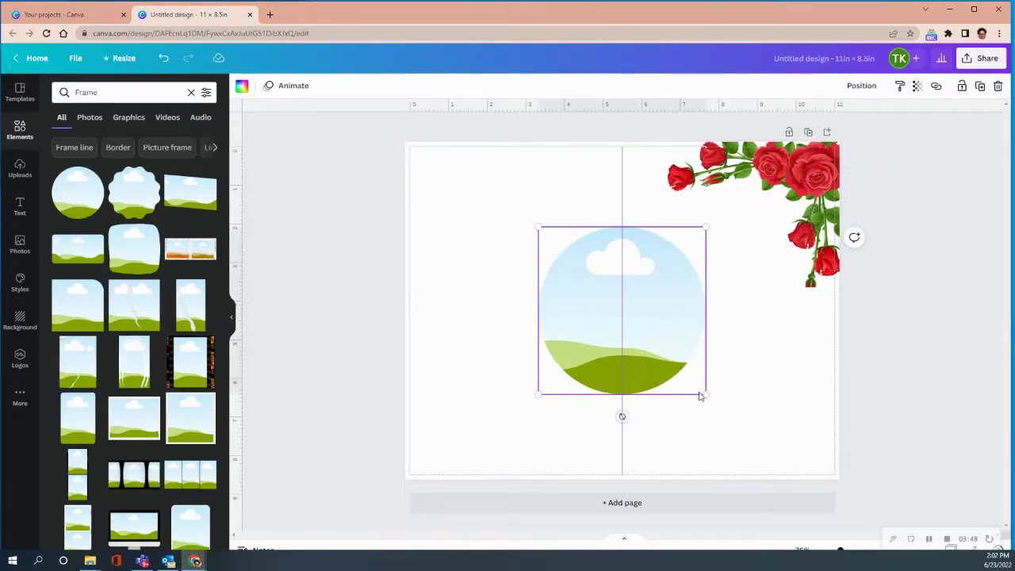
{"action": "left_click_drag", "start_coordinate": [703, 392], "coordinate": [625, 311]}
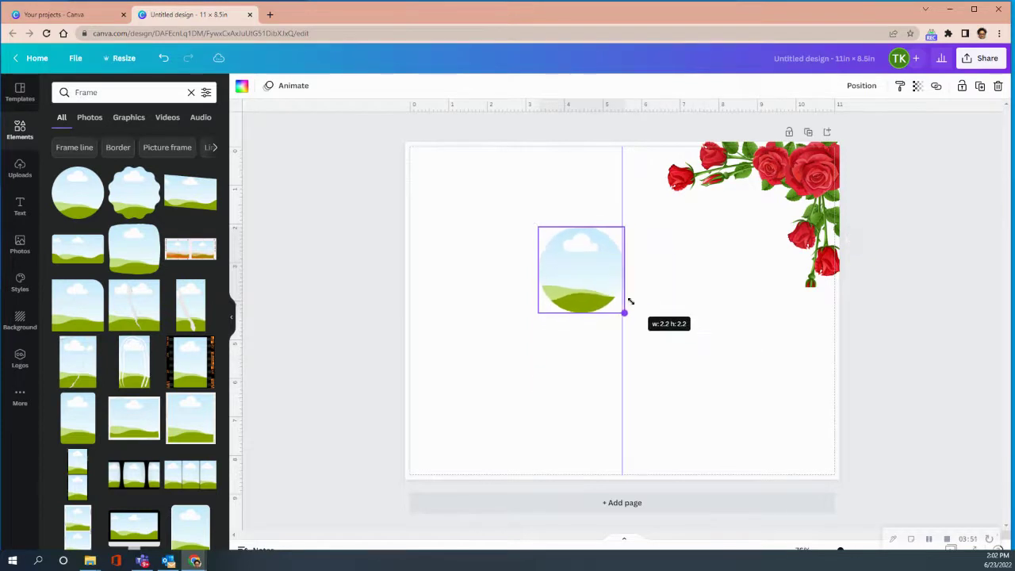
{"action": "left_click_drag", "start_coordinate": [577, 272], "coordinate": [721, 249]}
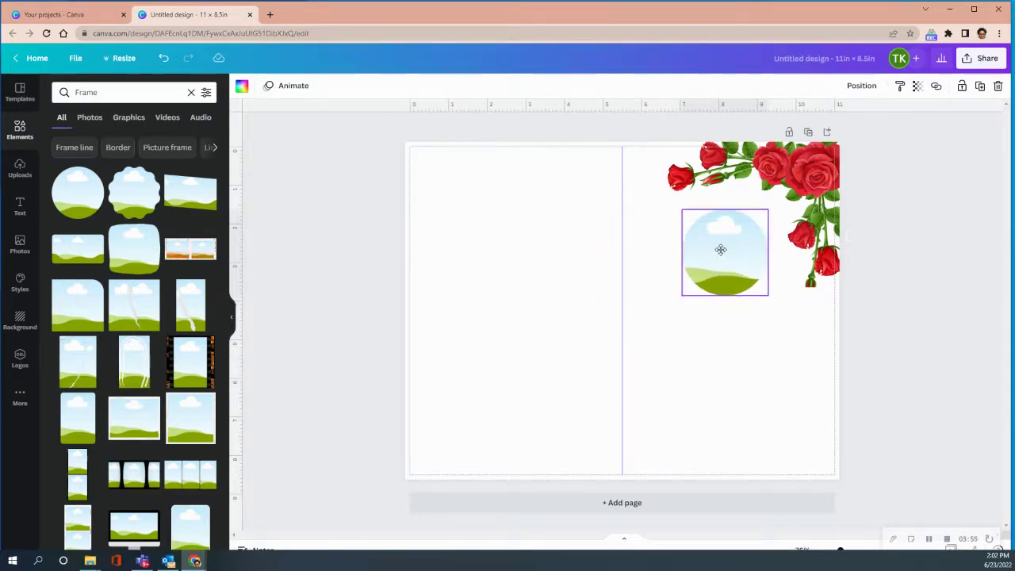
{"action": "mouse_move", "coordinate": [720, 250]}
{"action": "left_mouse_down"}
{"action": "mouse_move", "coordinate": [709, 259]}
{"action": "mouse_move", "coordinate": [718, 247]}
{"action": "left_mouse_up"}
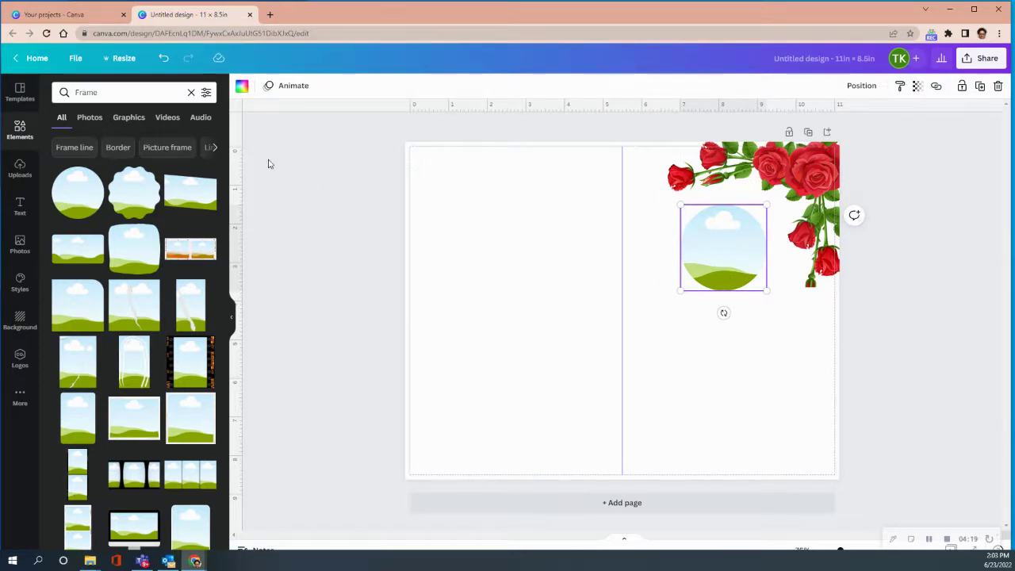
Place a red circle from Recently used over the frame, sized 2.2 × 2.2 in
{"action": "left_click", "coordinate": [20, 128]}
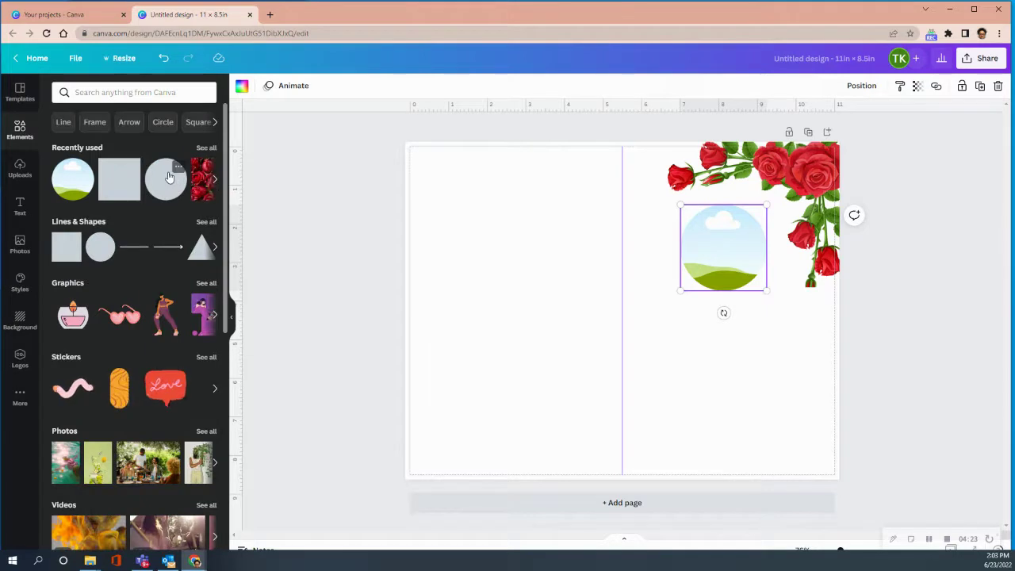
{"action": "left_click", "coordinate": [168, 178]}
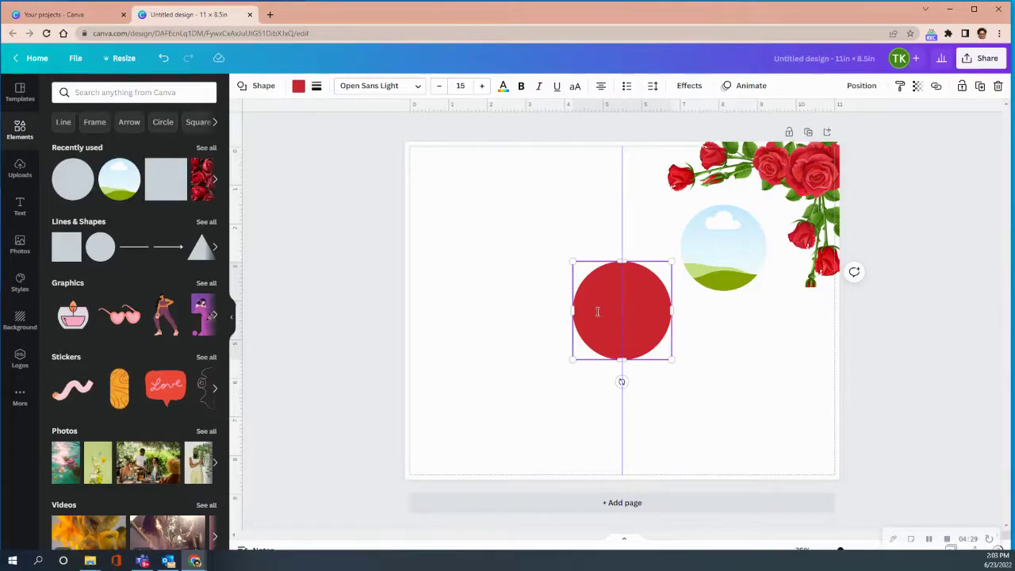
{"action": "left_click", "coordinate": [701, 417]}
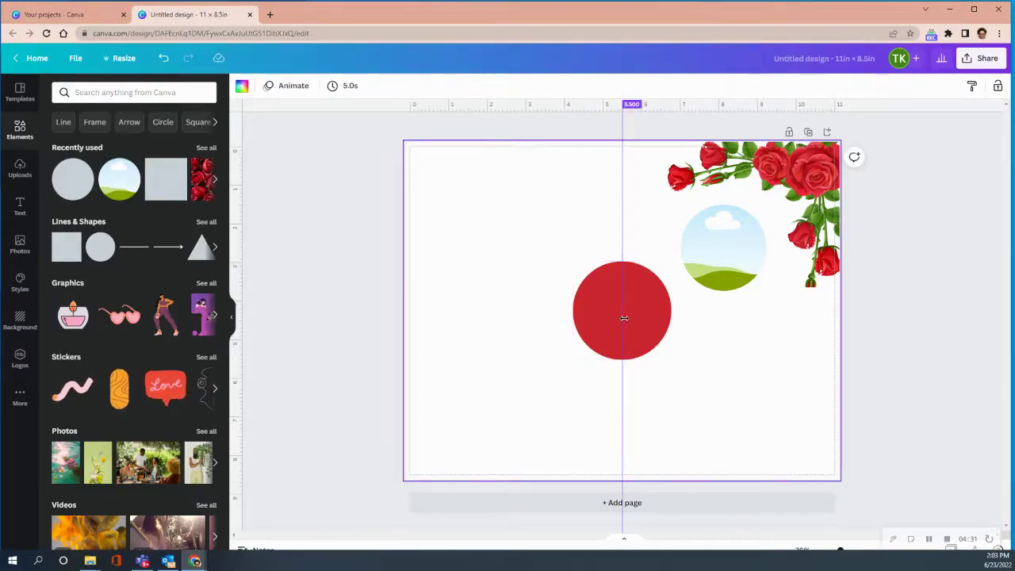
{"action": "left_click", "coordinate": [651, 306]}
{"action": "left_click_drag", "start_coordinate": [650, 306], "coordinate": [750, 247]}
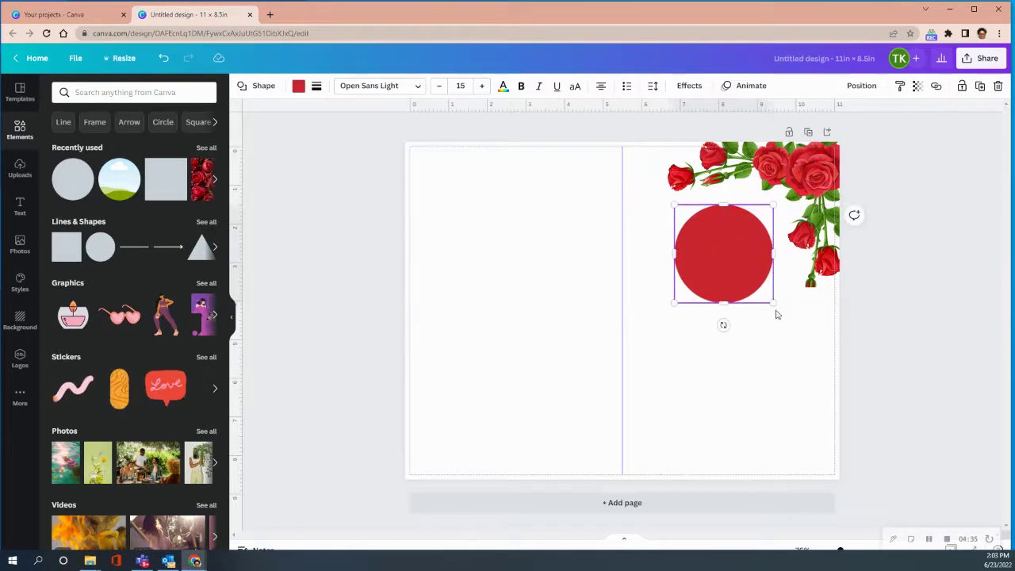
{"action": "left_click_drag", "start_coordinate": [773, 304], "coordinate": [767, 281]}
{"action": "left_click_drag", "start_coordinate": [723, 241], "coordinate": [732, 240]}
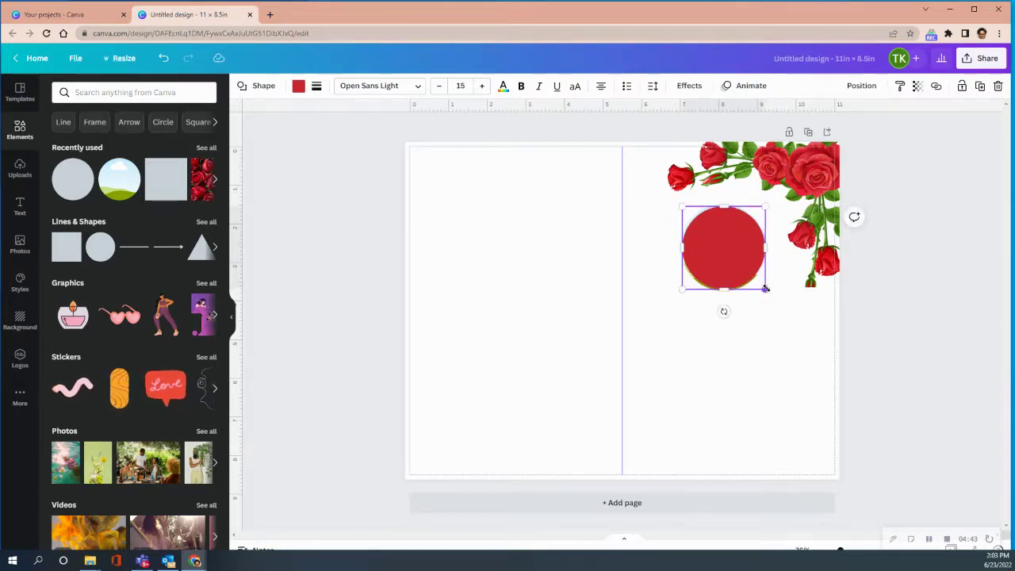
{"action": "left_click_drag", "start_coordinate": [764, 288], "coordinate": [766, 291]}
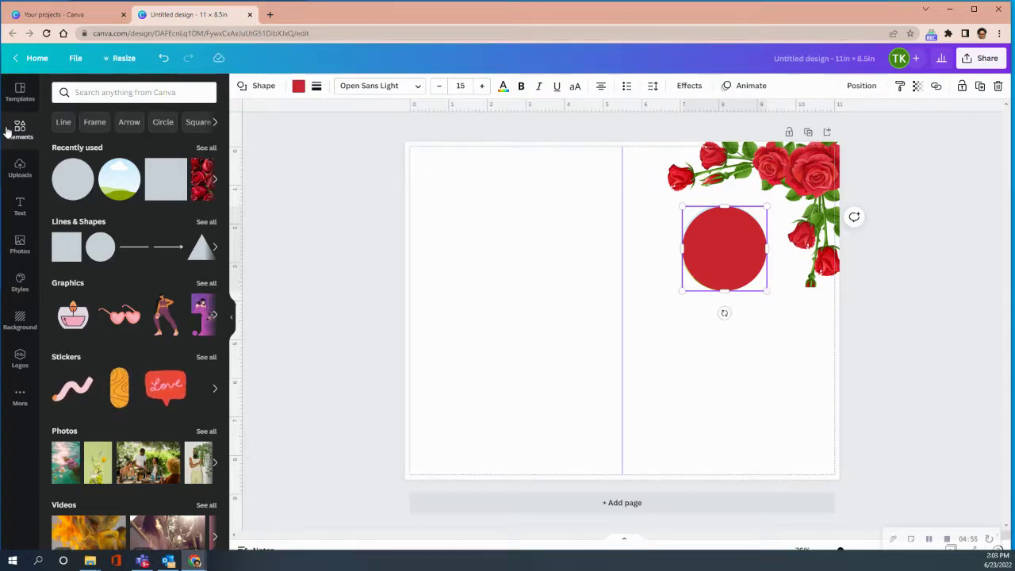
{"action": "left_click", "coordinate": [19, 208]}
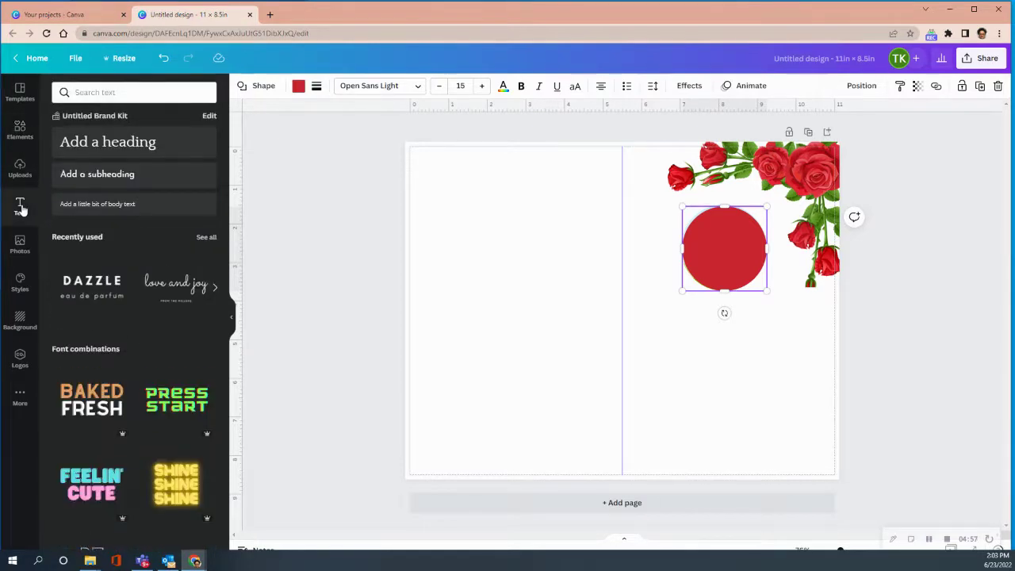
Add a heading 'A Celebration of Life for', widened onto one line and nudged slightly lower
{"action": "left_click", "coordinate": [137, 152]}
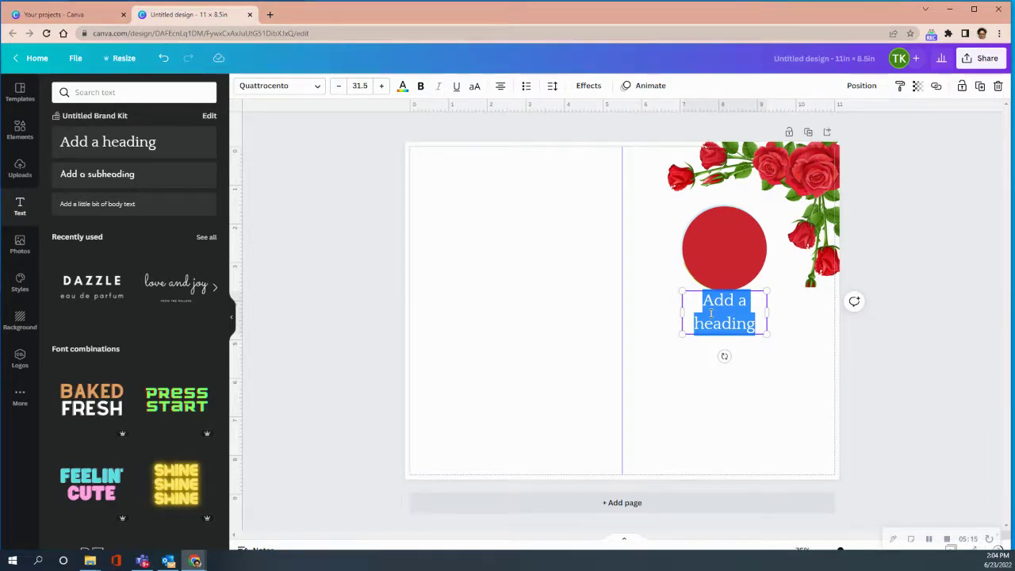
{"action": "type", "text": "A"}
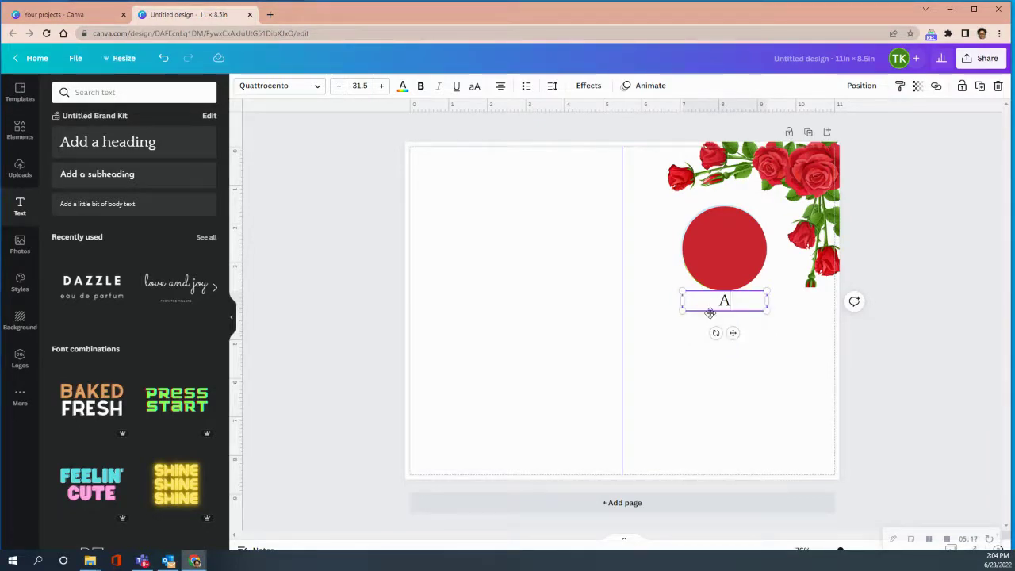
{"action": "type", "text": " Celeb"}
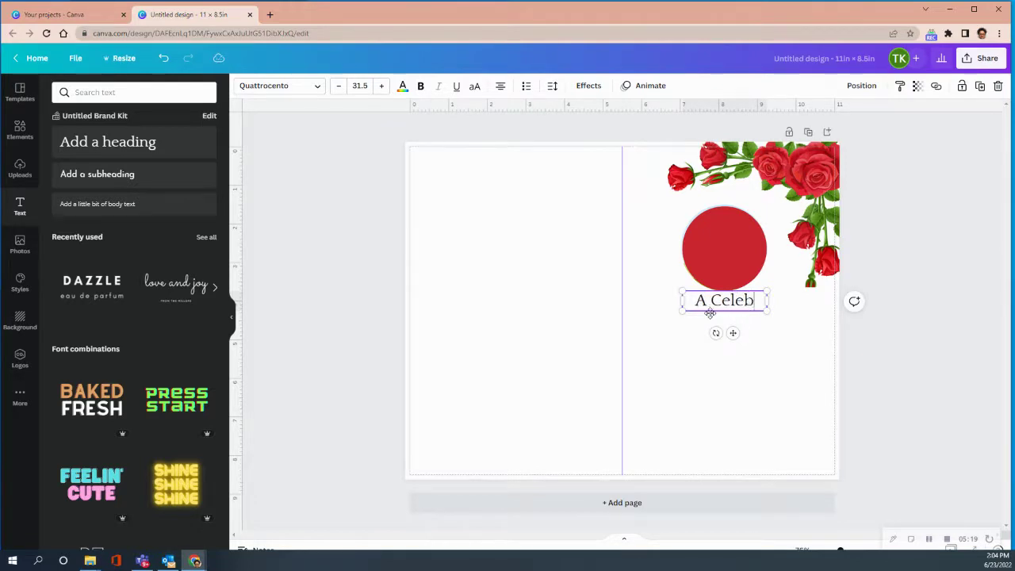
{"action": "type", "text": "ration of L"}
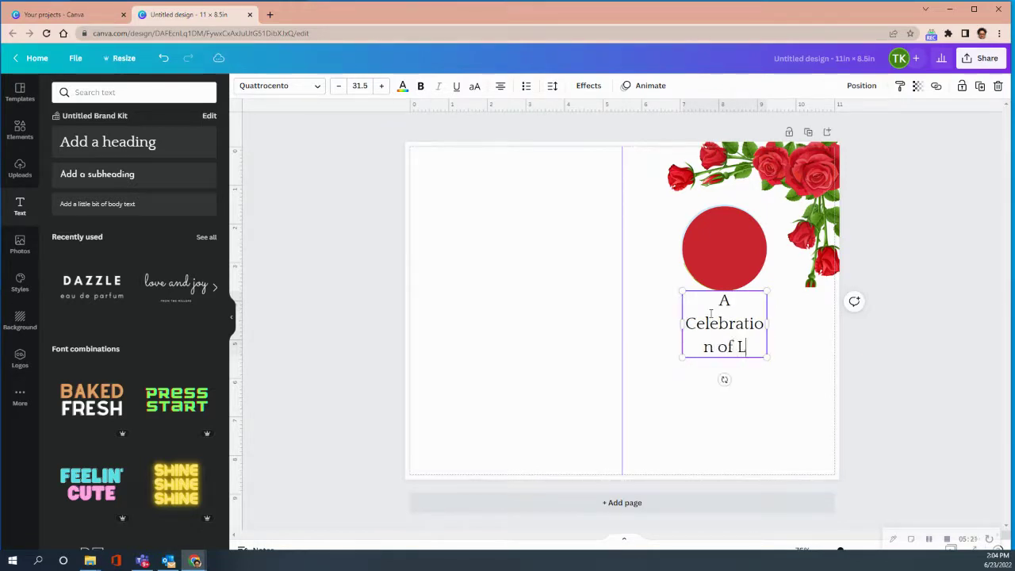
{"action": "type", "text": "ife for"}
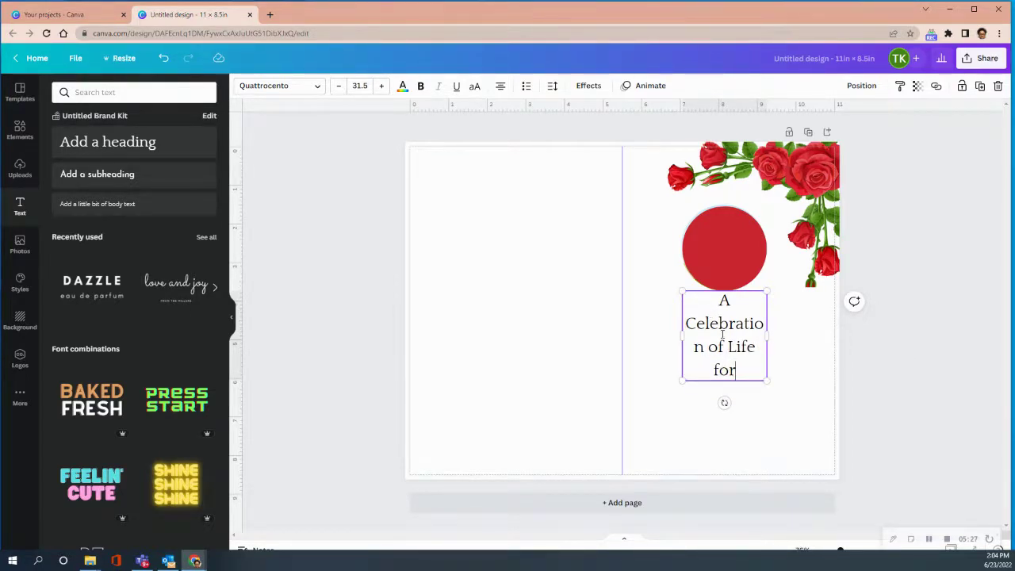
{"action": "left_click_drag", "start_coordinate": [768, 335], "coordinate": [817, 336]}
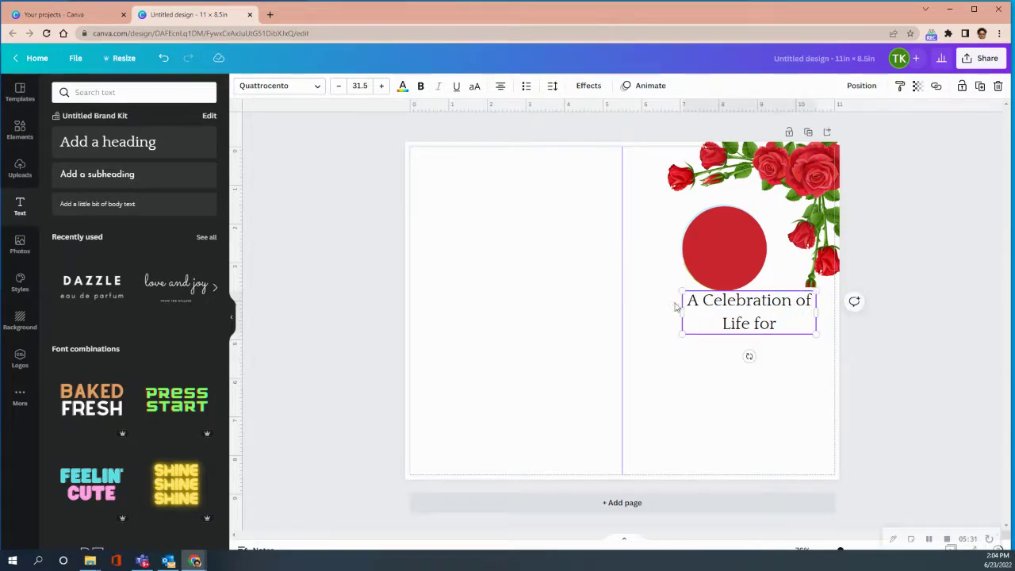
{"action": "left_click_drag", "start_coordinate": [682, 313], "coordinate": [627, 308]}
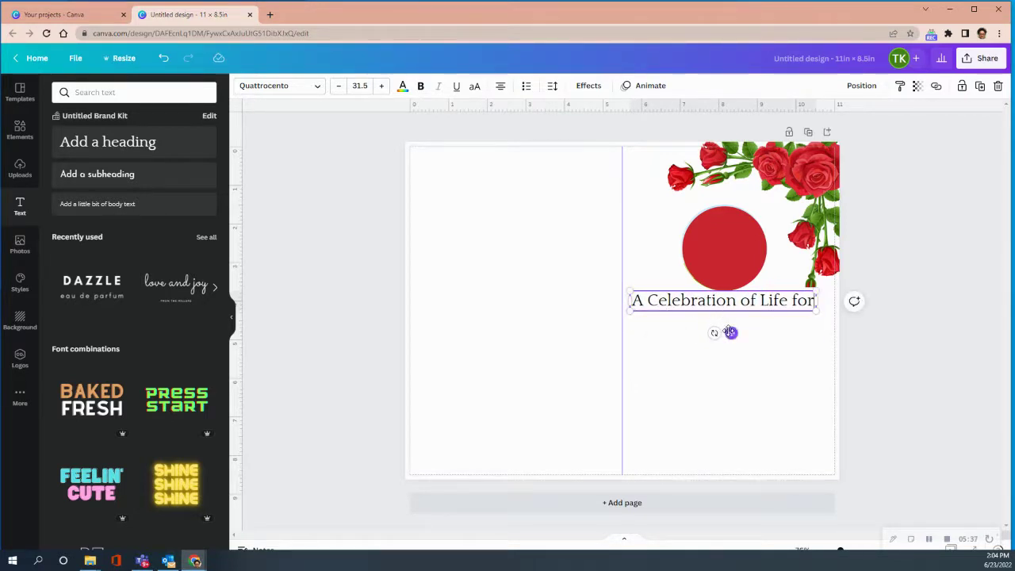
{"action": "left_click_drag", "start_coordinate": [732, 333], "coordinate": [738, 343]}
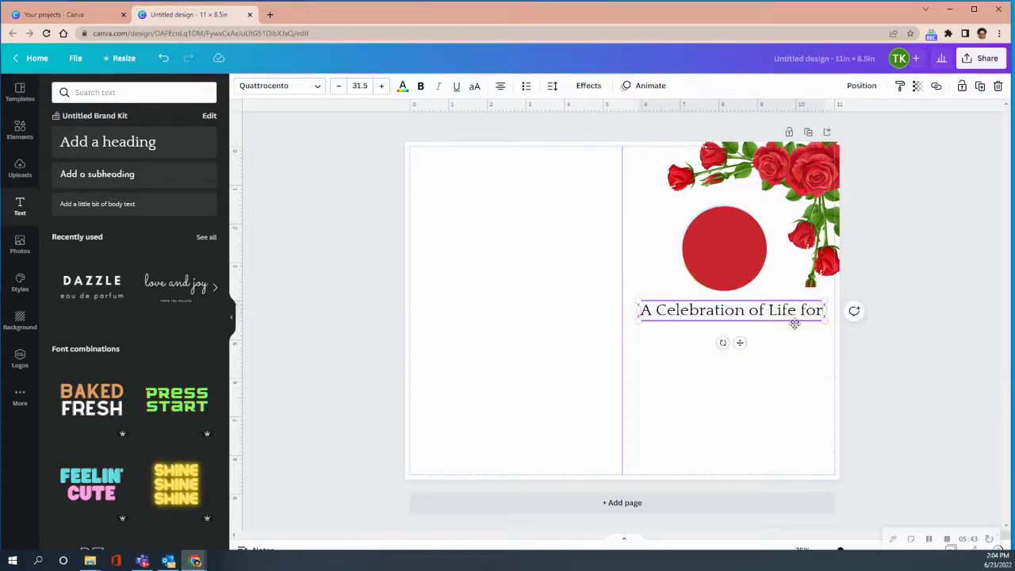
{"action": "left_click_drag", "start_coordinate": [823, 310], "coordinate": [644, 312]}
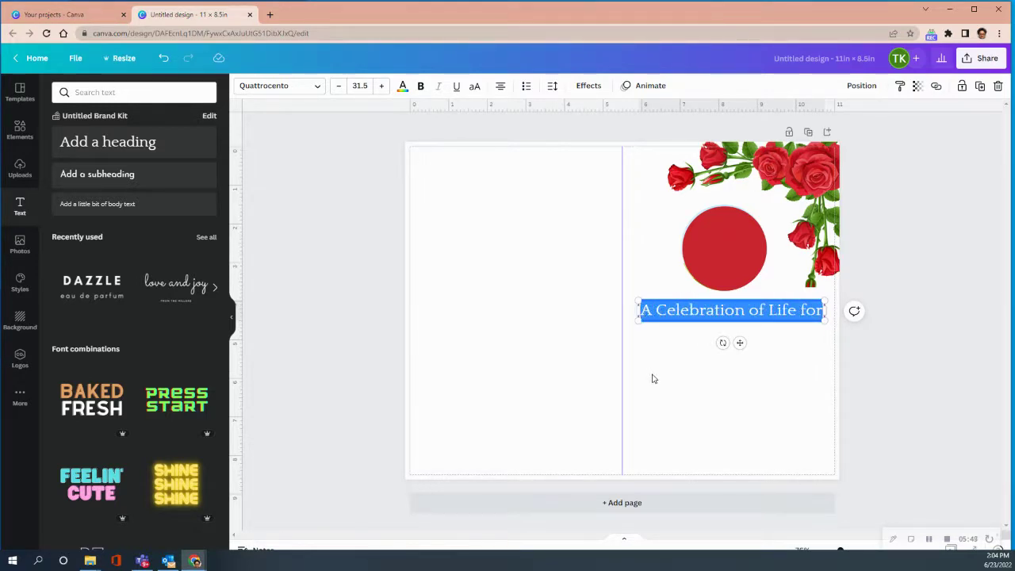
Change the title line's font to the Smooth Stone script
{"action": "left_click", "coordinate": [318, 88]}
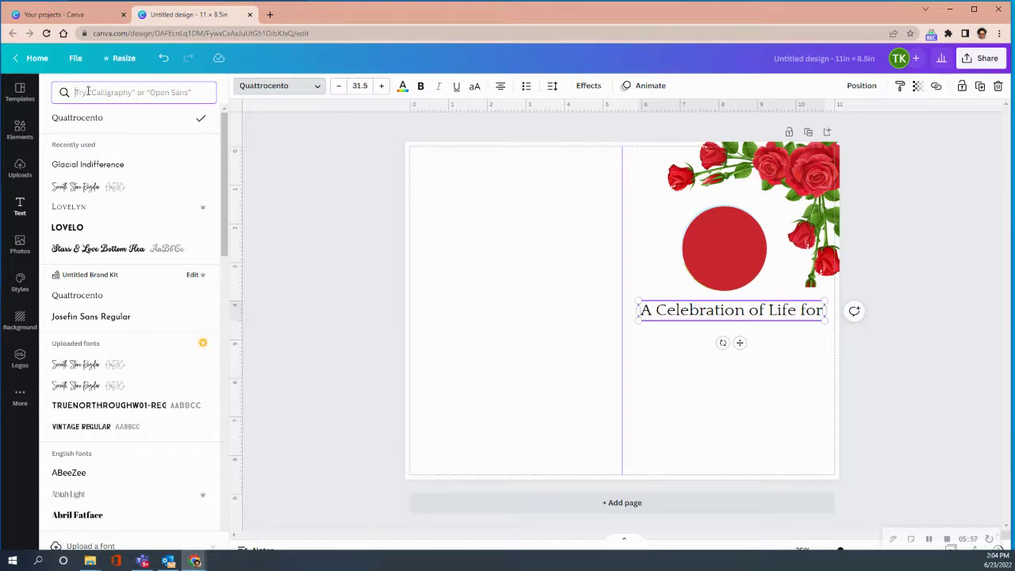
{"action": "type", "text": "smoo"}
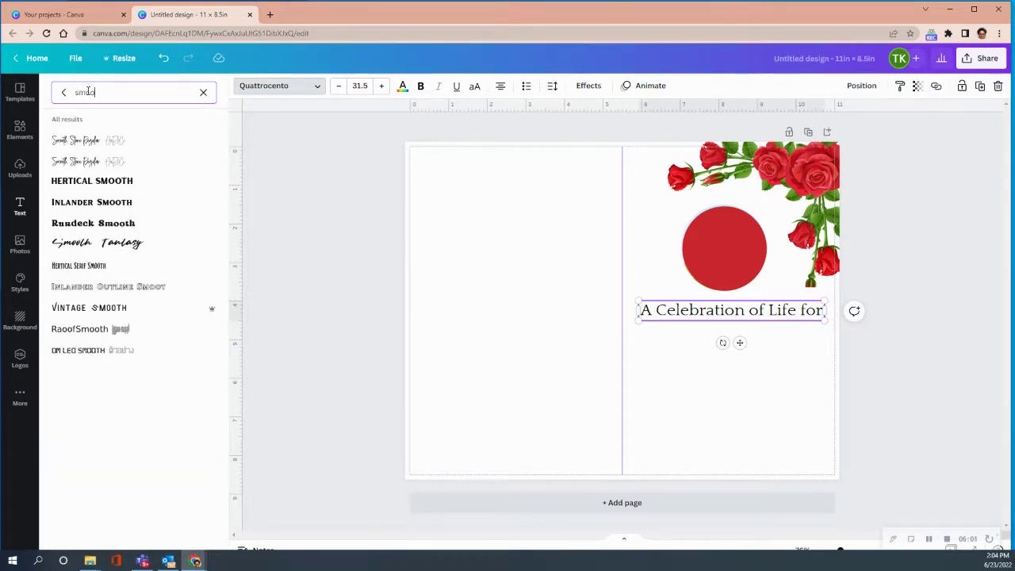
{"action": "left_click", "coordinate": [84, 145]}
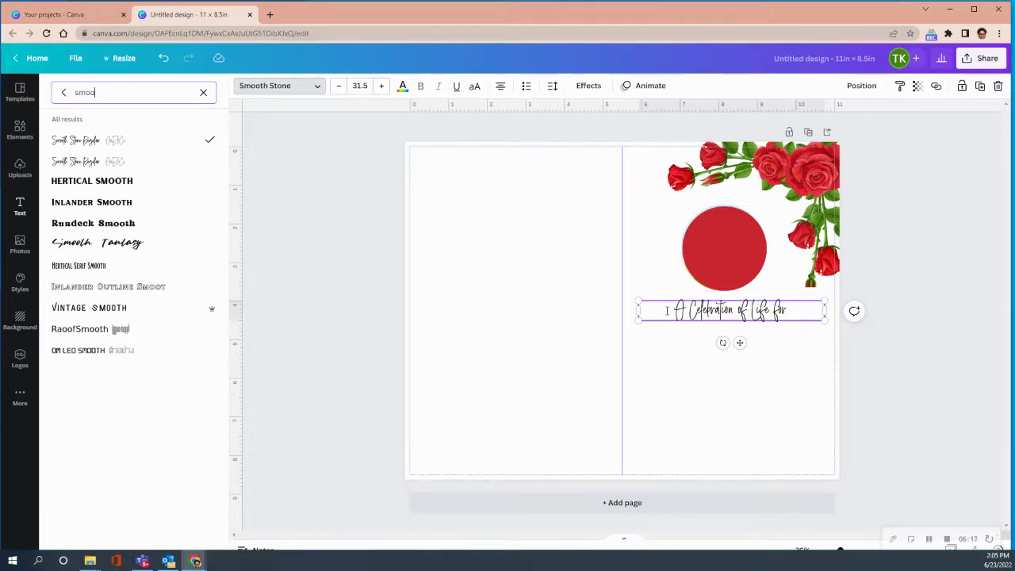
Enlarge the 'A Celebration of Life for' line to font size 43.5
{"action": "left_click_drag", "start_coordinate": [667, 310], "coordinate": [792, 314]}
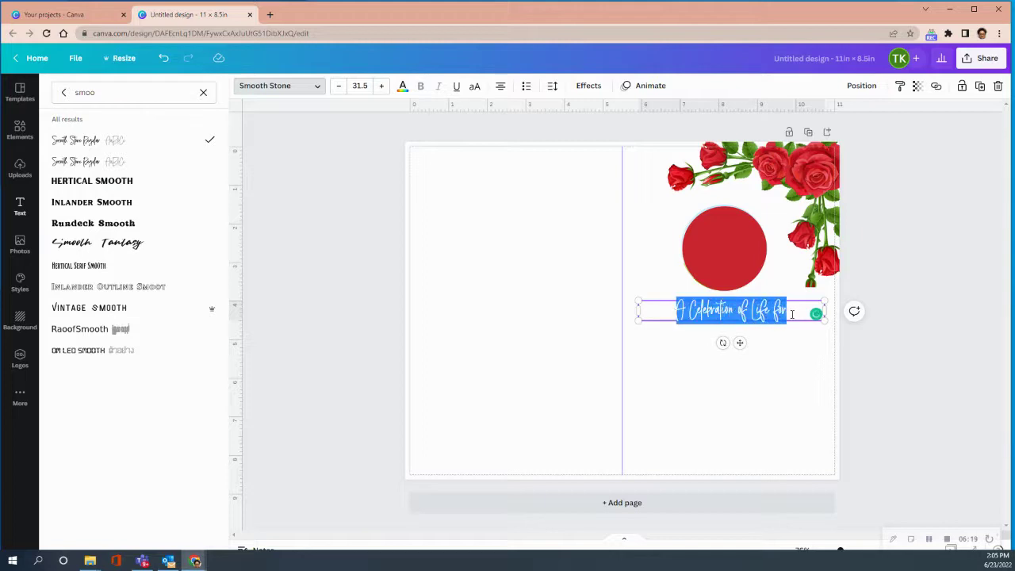
{"action": "left_click", "coordinate": [383, 87]}
{"action": "left_click", "coordinate": [382, 87]}
{"action": "left_click", "coordinate": [383, 87]}
{"action": "left_click", "coordinate": [382, 87]}
{"action": "left_click", "coordinate": [383, 87]}
{"action": "left_click", "coordinate": [382, 87]}
{"action": "left_click", "coordinate": [383, 87]}
{"action": "left_click", "coordinate": [382, 87]}
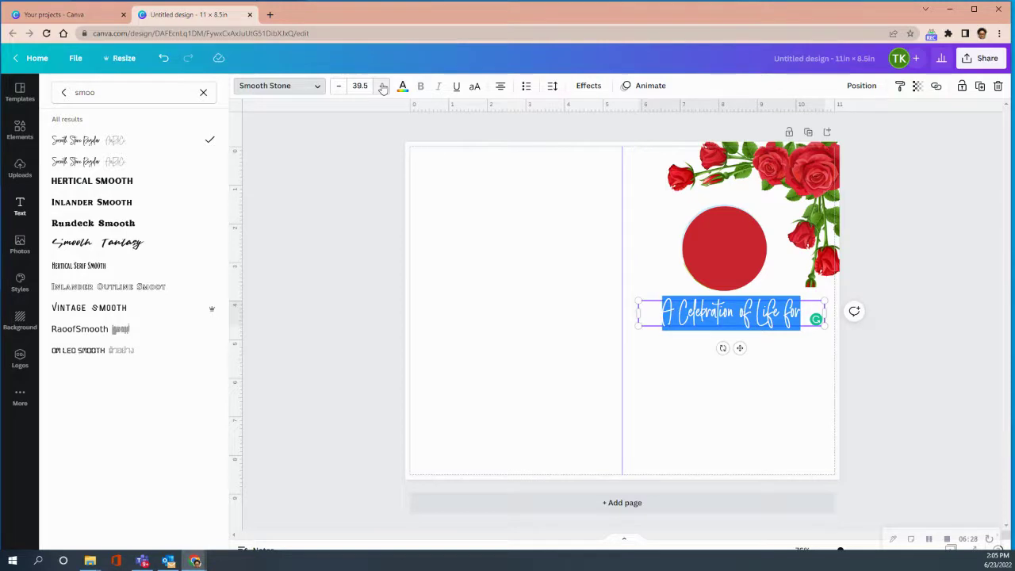
{"action": "left_click", "coordinate": [383, 87]}
{"action": "left_click", "coordinate": [382, 87]}
{"action": "left_click", "coordinate": [382, 87]}
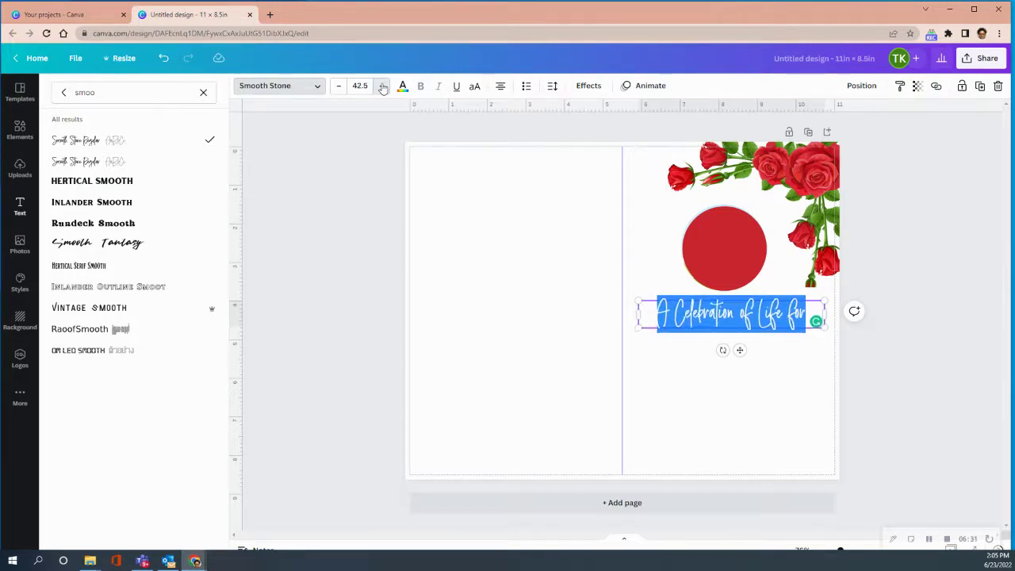
{"action": "left_click", "coordinate": [382, 87]}
{"action": "key", "text": "Escape"}
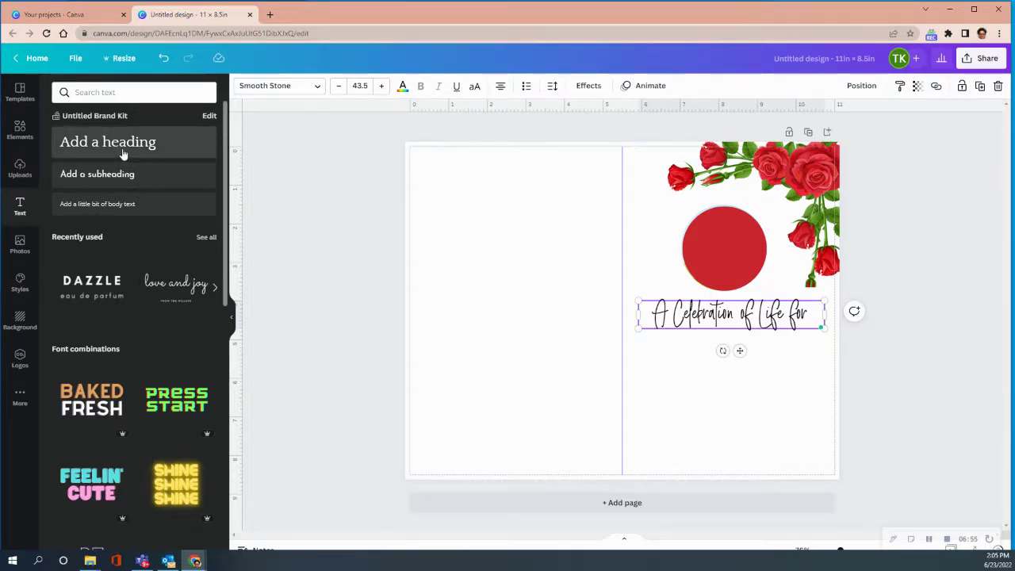
{"action": "left_click", "coordinate": [20, 128]}
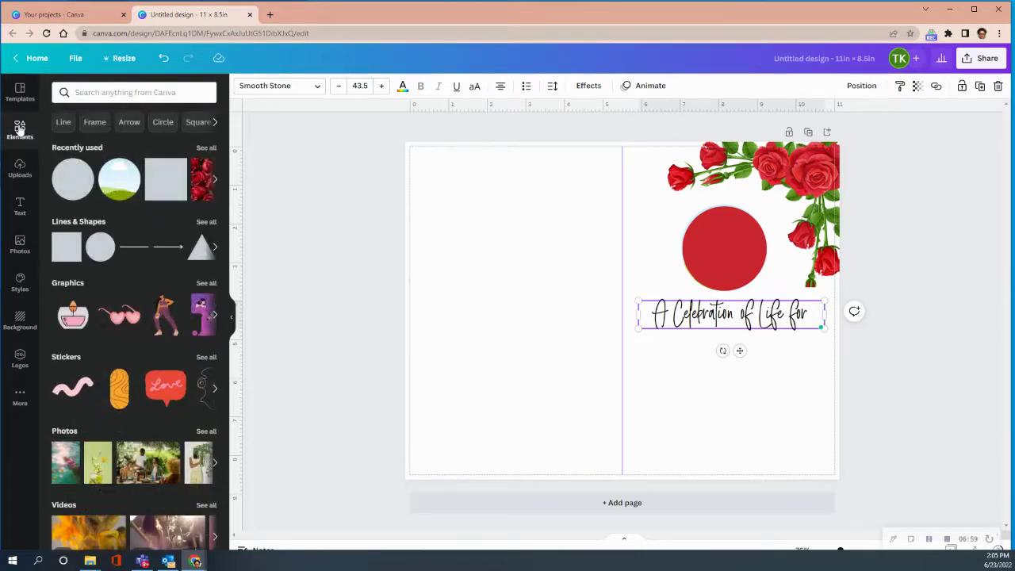
Reshape a red square into a thin full-width banner just below the title
{"action": "left_click", "coordinate": [163, 186]}
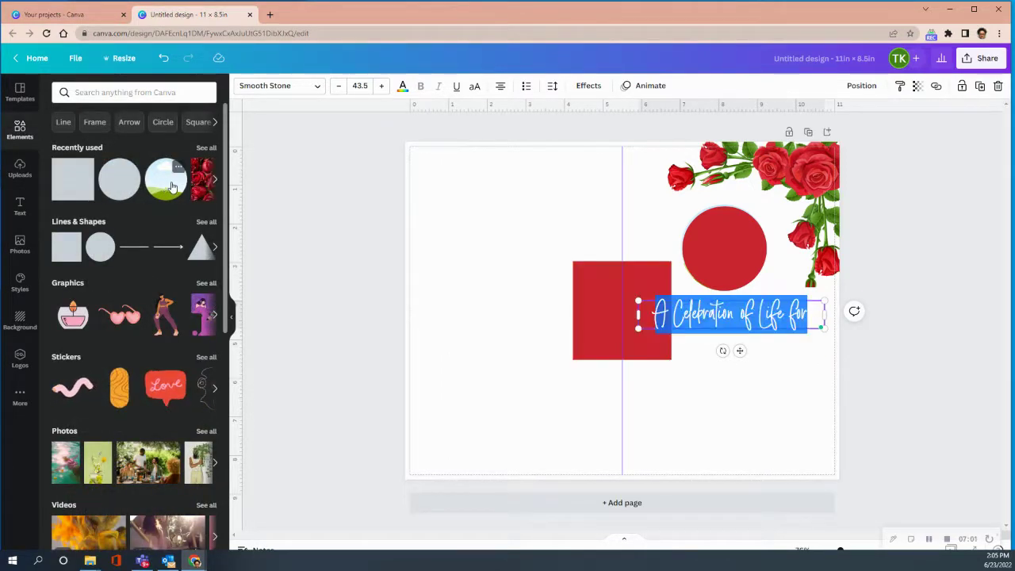
{"action": "left_click", "coordinate": [585, 290]}
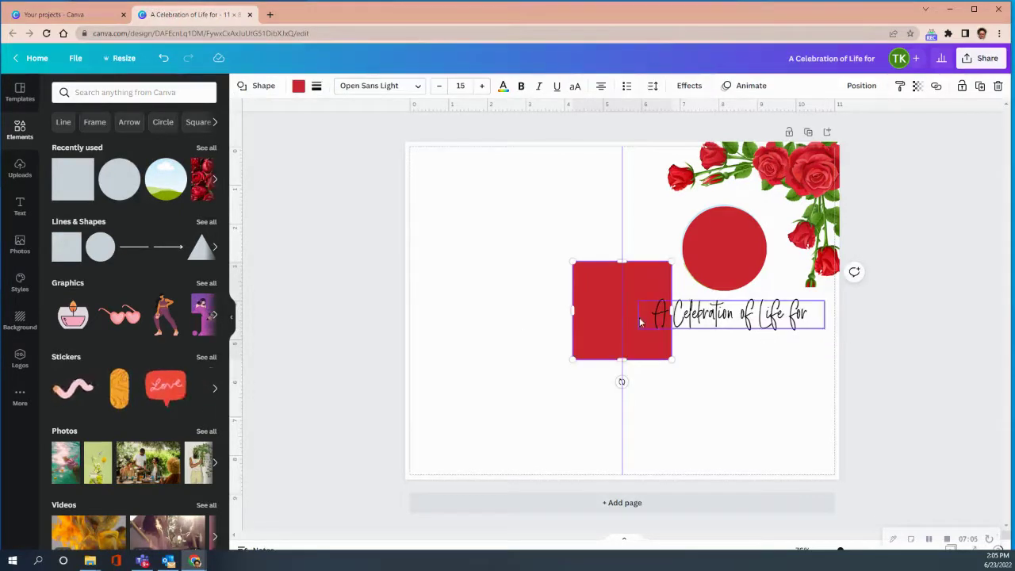
{"action": "left_click_drag", "start_coordinate": [580, 305], "coordinate": [622, 390]}
{"action": "left_click_drag", "start_coordinate": [773, 392], "coordinate": [835, 397]}
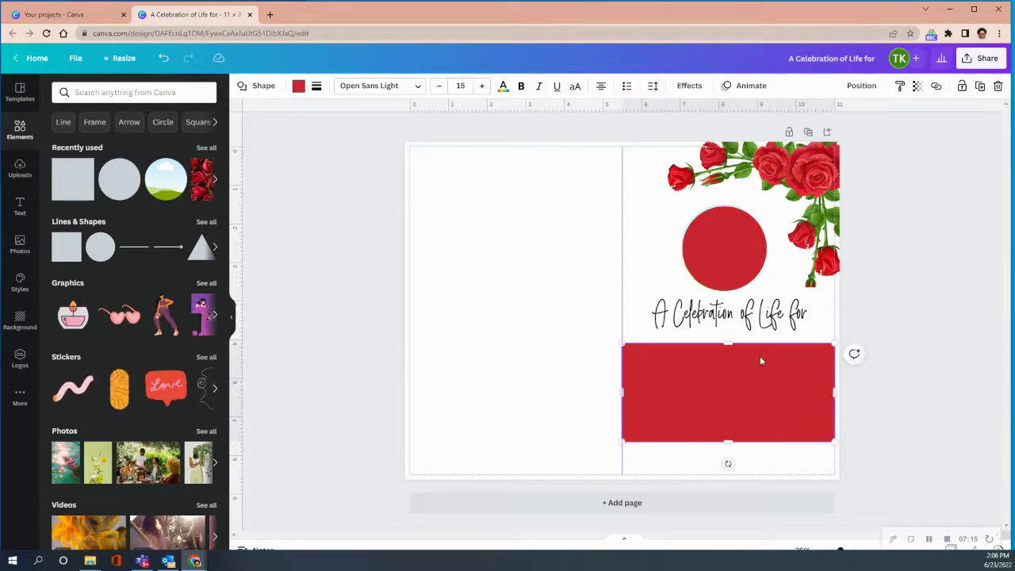
{"action": "left_click_drag", "start_coordinate": [727, 343], "coordinate": [720, 398]}
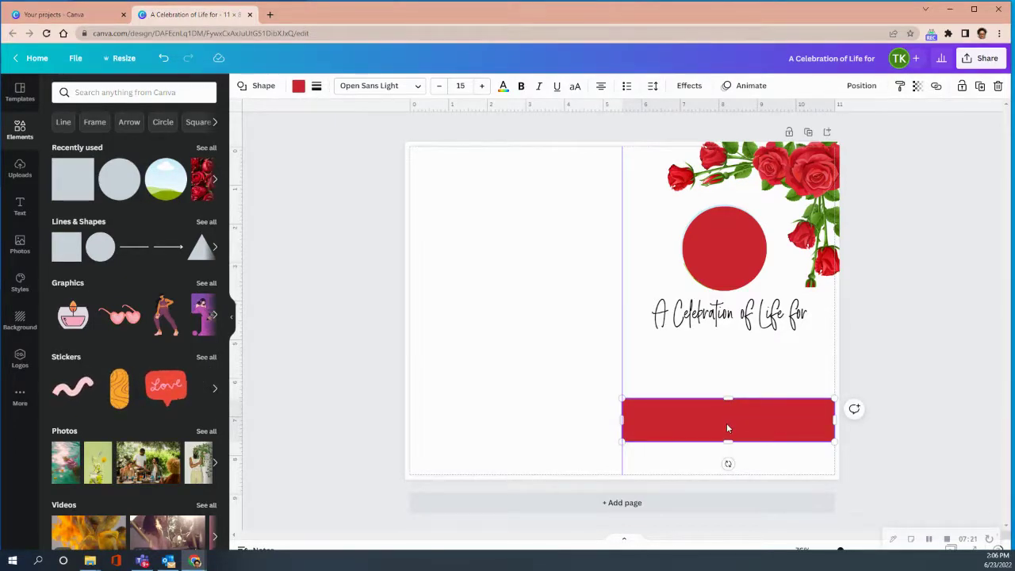
{"action": "left_click", "coordinate": [789, 462]}
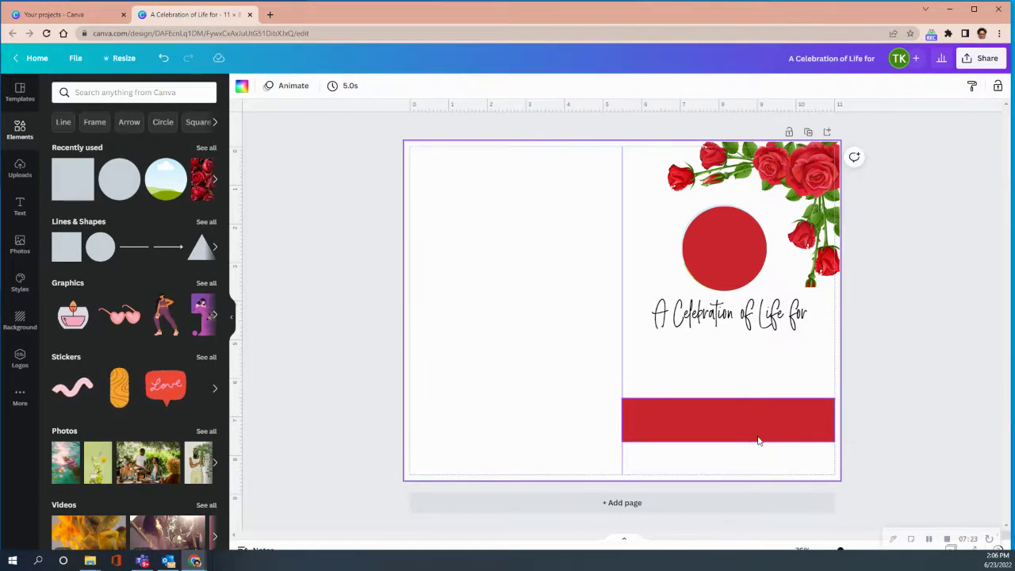
{"action": "left_click", "coordinate": [733, 442]}
{"action": "left_click_drag", "start_coordinate": [729, 463], "coordinate": [728, 456]}
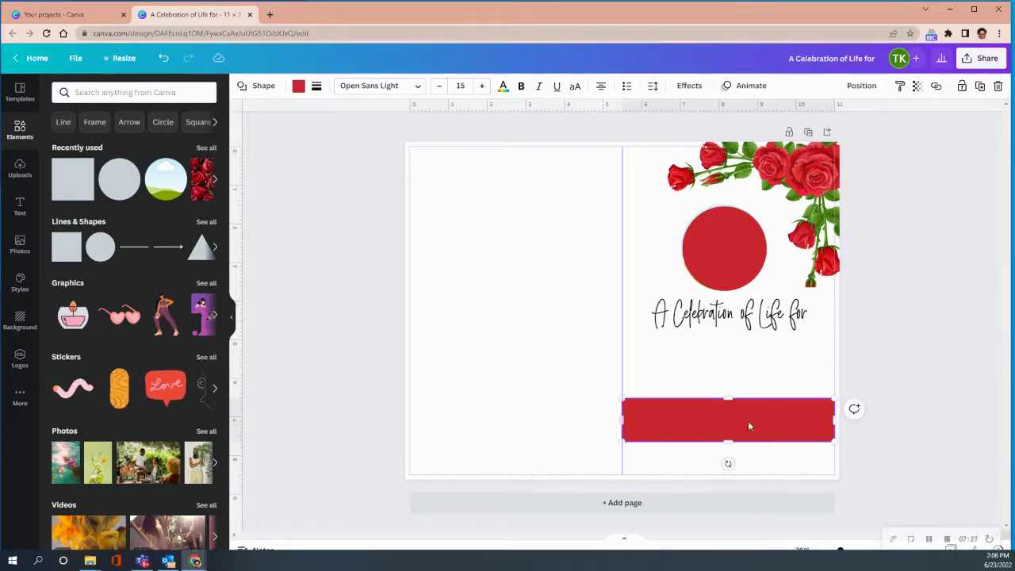
{"action": "left_click_drag", "start_coordinate": [733, 417], "coordinate": [733, 363]}
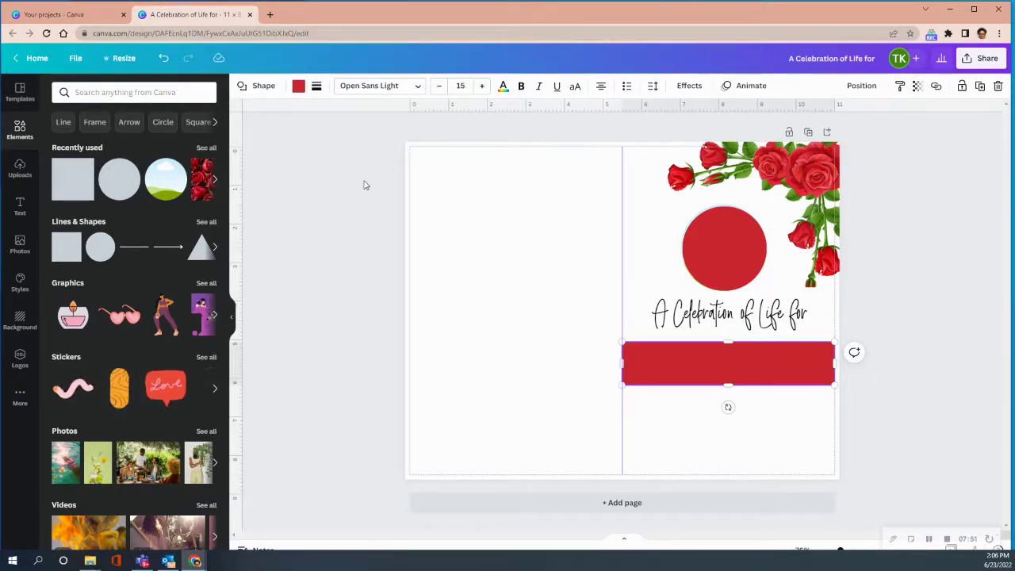
{"action": "left_click", "coordinate": [21, 208]}
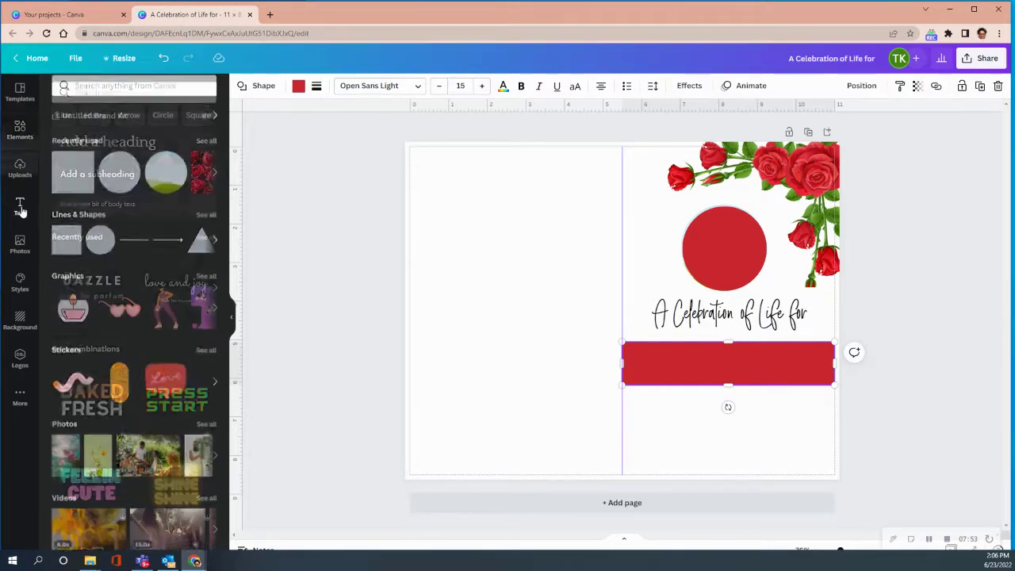
Add a heading below the red banner with the honoree's full name typed in
{"action": "left_click", "coordinate": [111, 141]}
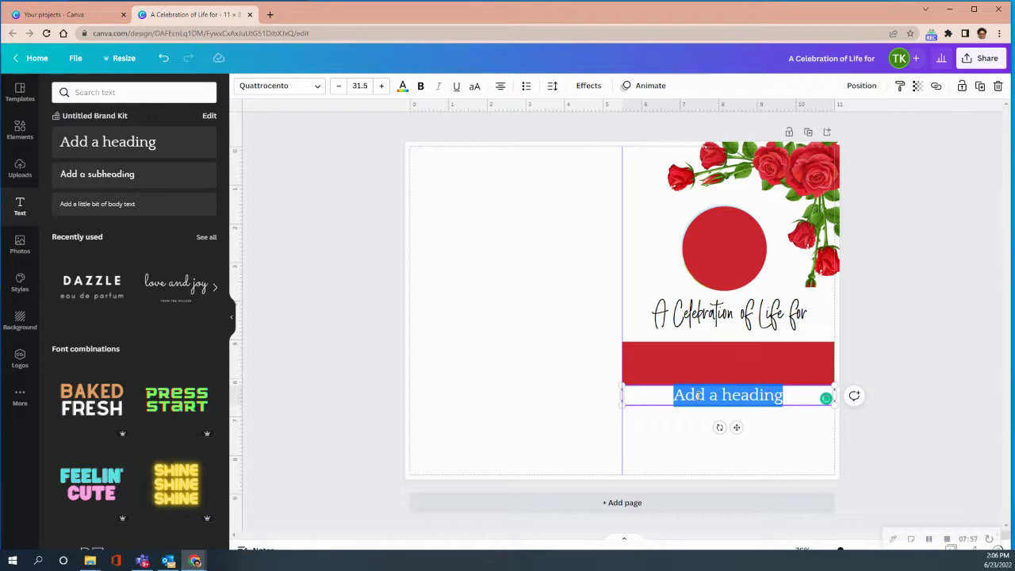
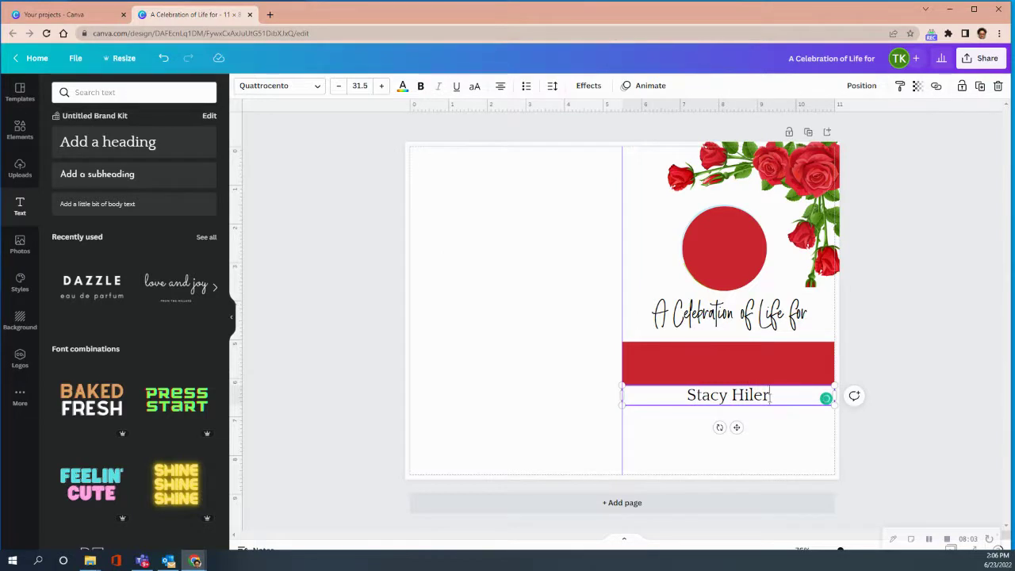
{"action": "left_click_drag", "start_coordinate": [770, 396], "coordinate": [685, 394]}
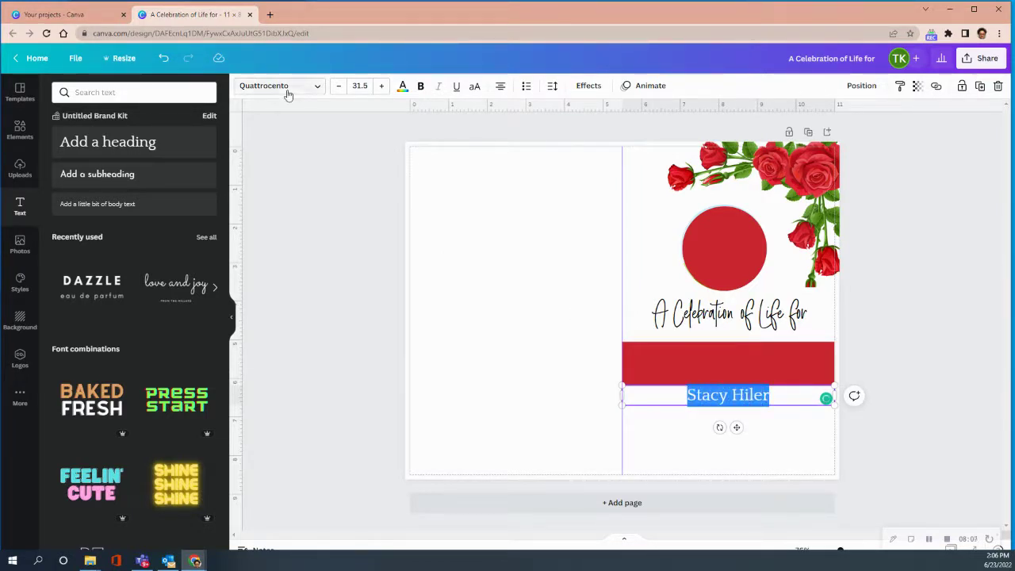
{"action": "left_click", "coordinate": [315, 84]}
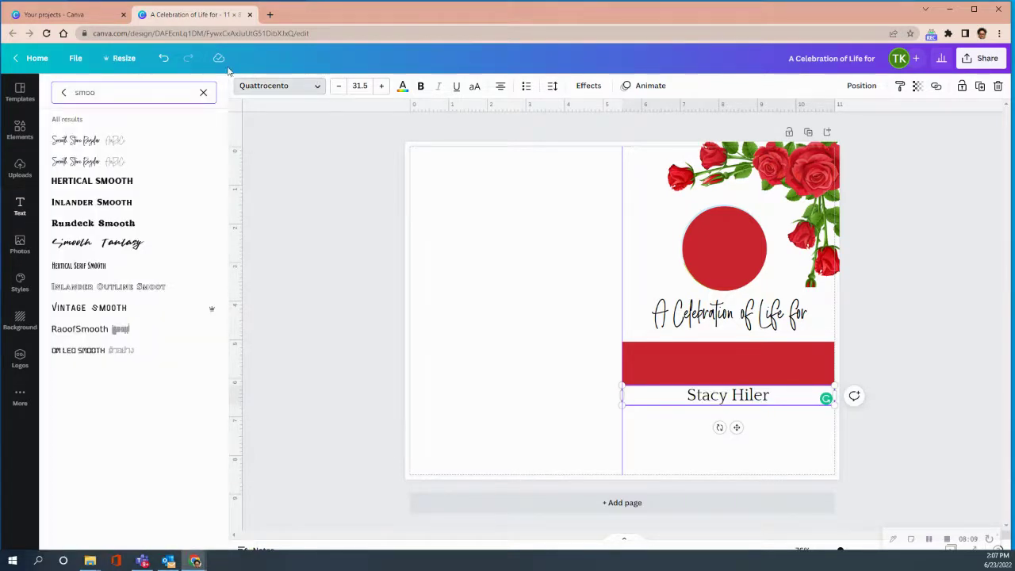
{"action": "key", "text": "BackSpace"}
{"action": "key", "text": "BackSpace"}
{"action": "key", "text": "BackSpace"}
{"action": "key", "text": "BackSpace"}
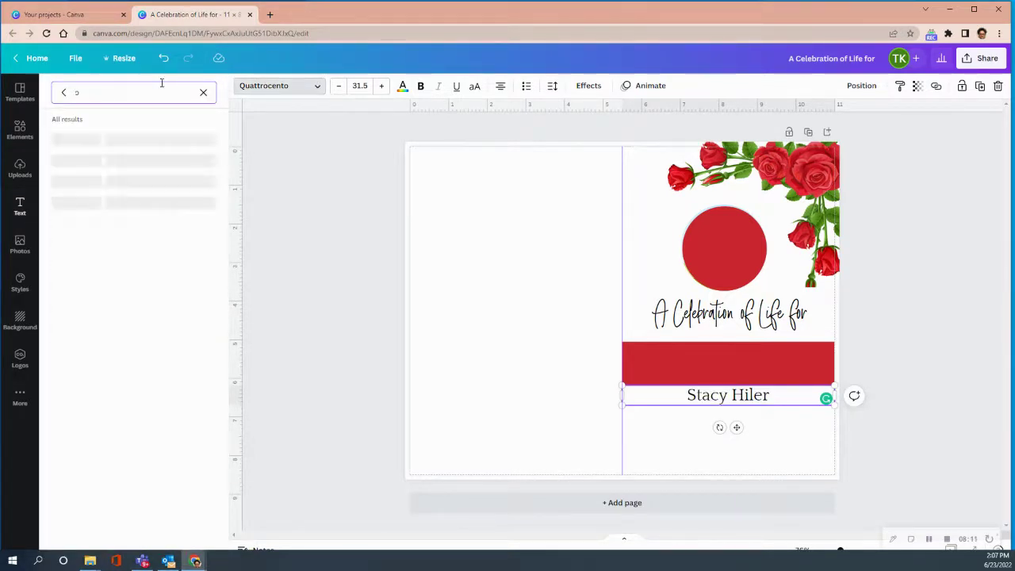
{"action": "type", "text": "slacial"}
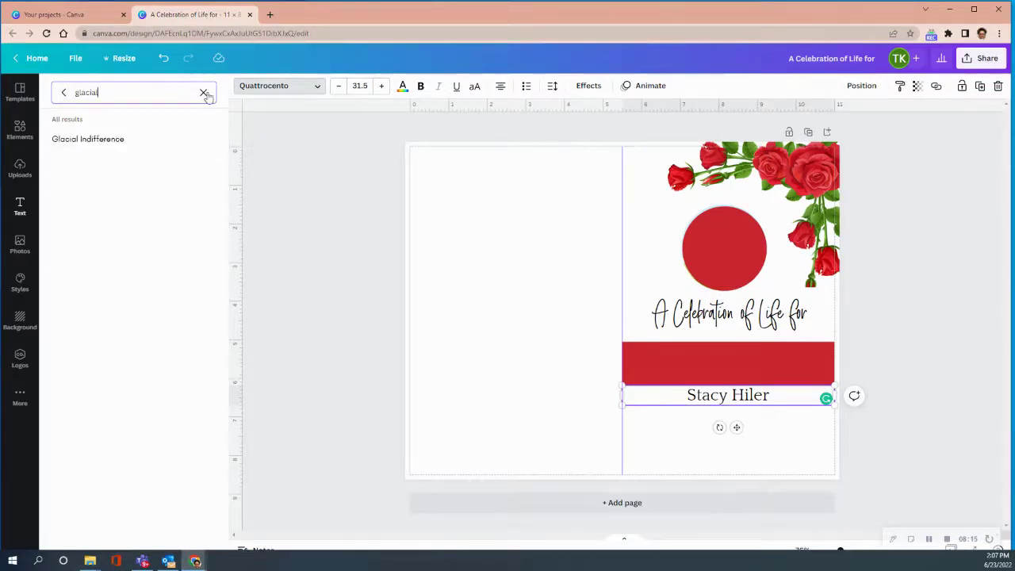
{"action": "left_click", "coordinate": [107, 142]}
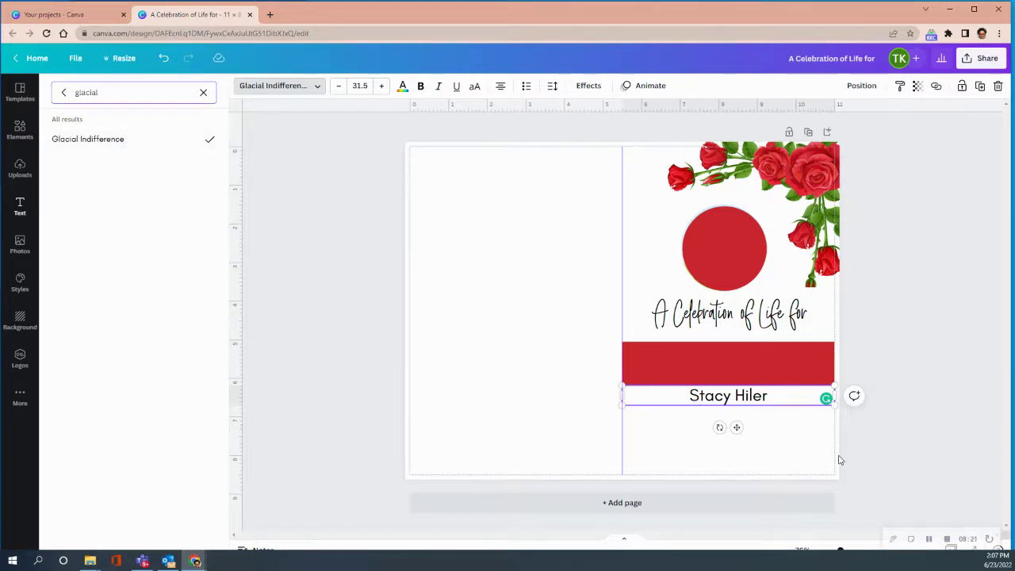
{"action": "left_click", "coordinate": [775, 398]}
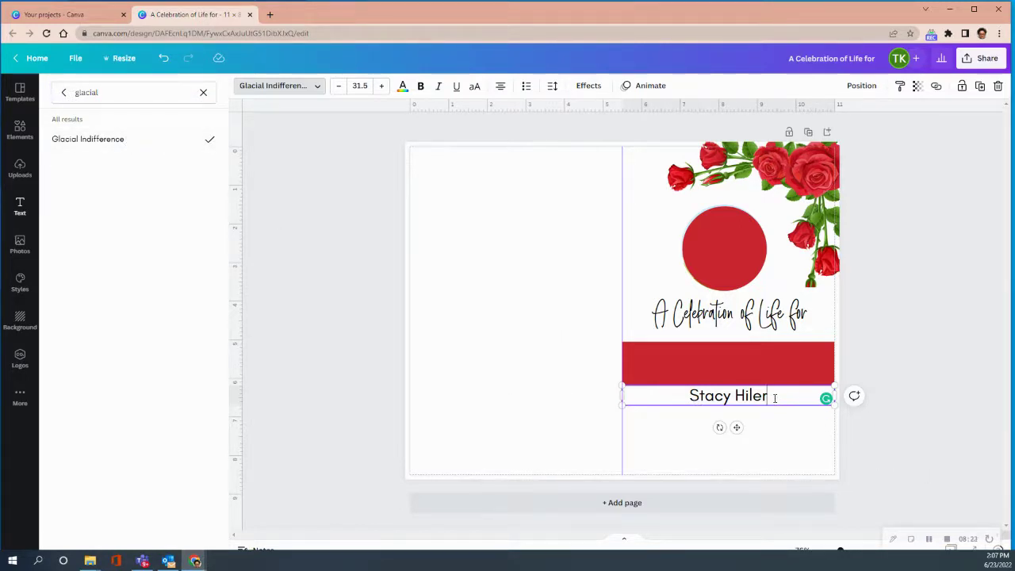
{"action": "left_click_drag", "start_coordinate": [775, 399], "coordinate": [682, 393]}
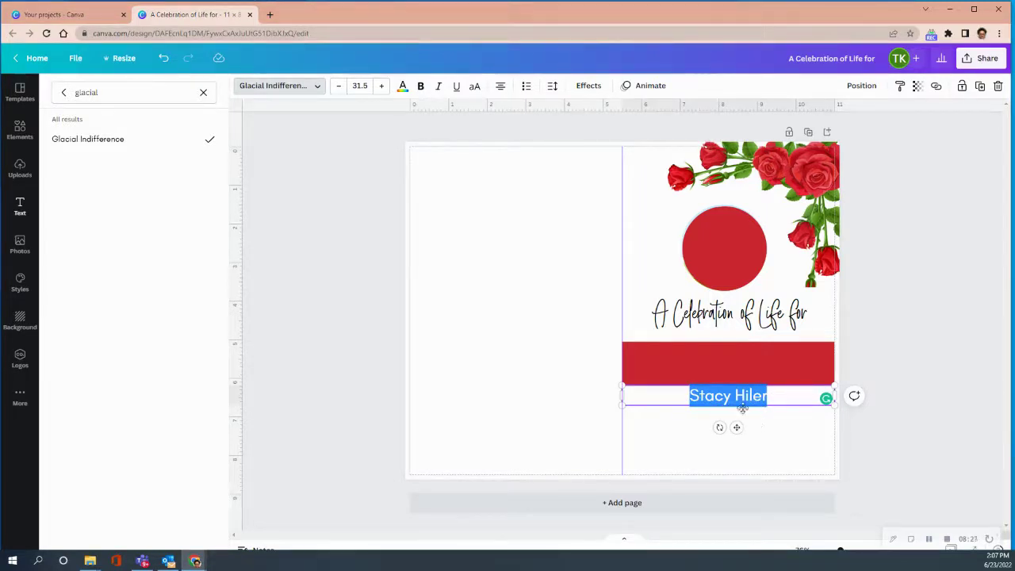
{"action": "left_click", "coordinate": [768, 398]}
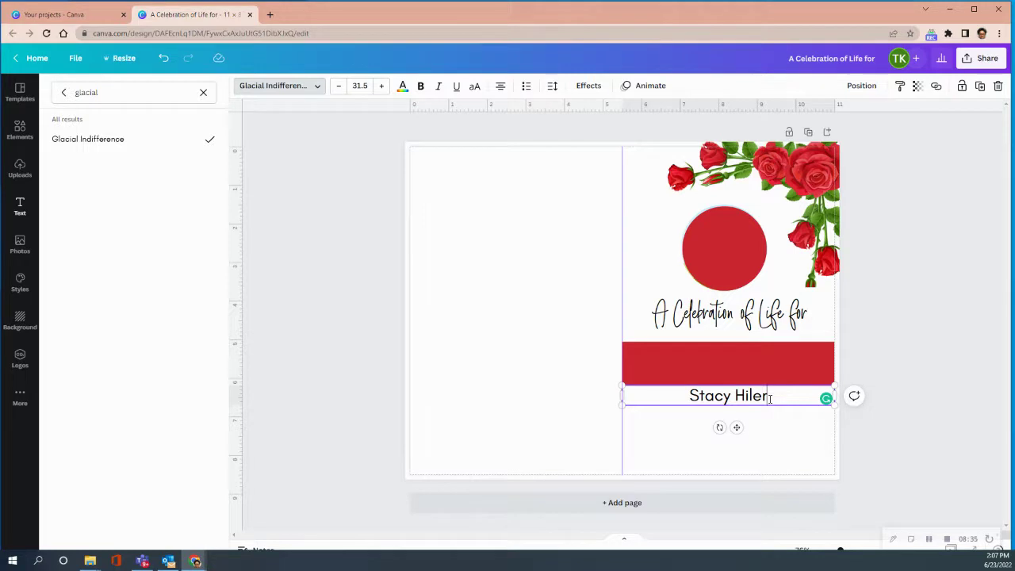
Add 'October 27, 1968-August 18,2021' under the name and shrink it to size 19.5
{"action": "key", "text": "Return"}
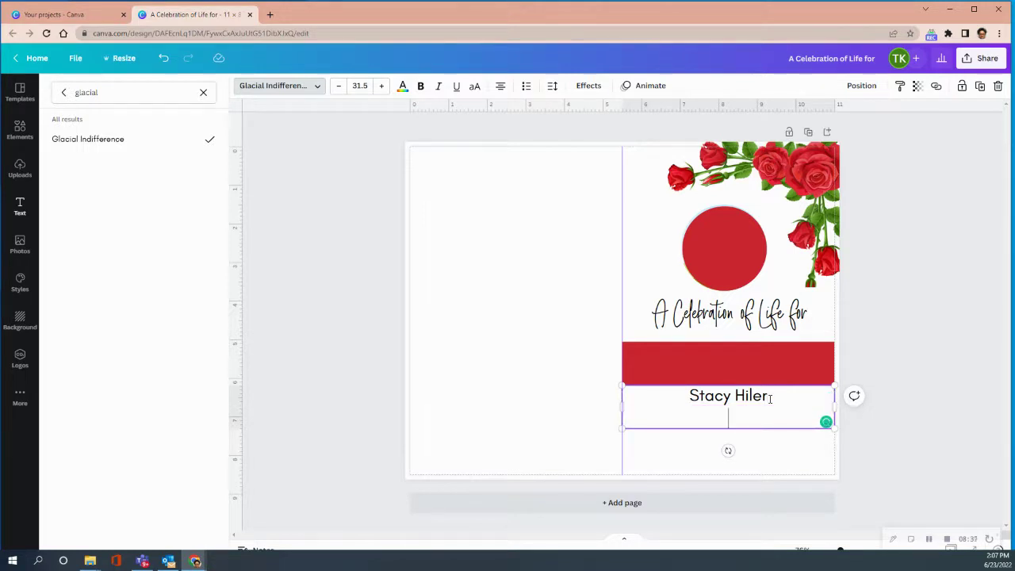
{"action": "type", "text": "October"}
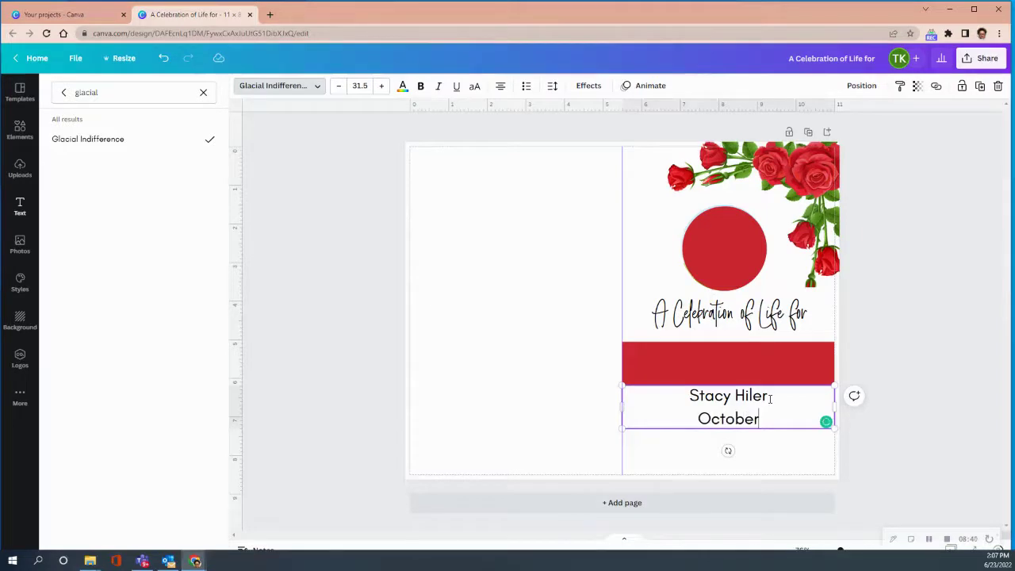
{"action": "type", "text": " 27"}
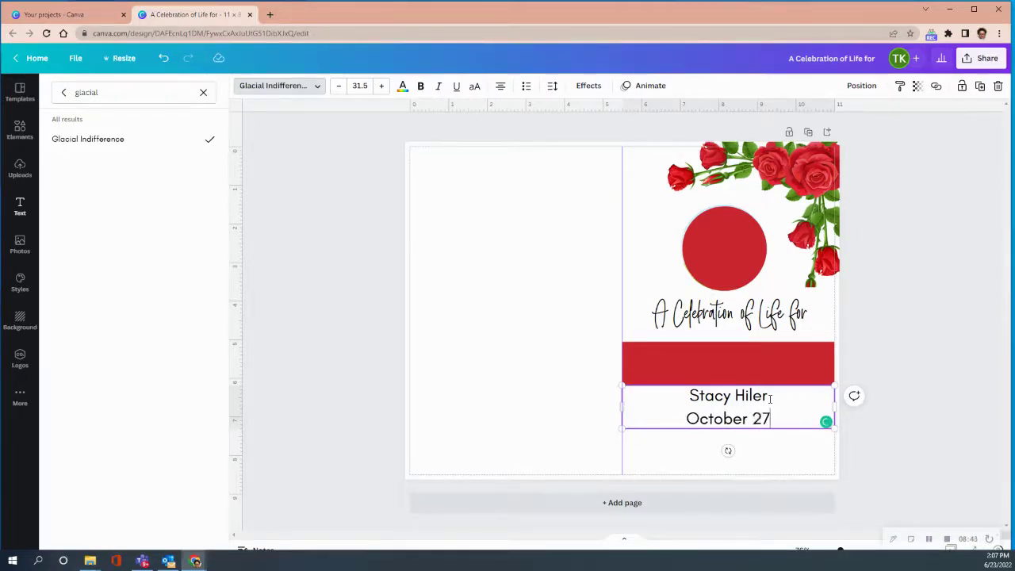
{"action": "type", "text": ", 1968"}
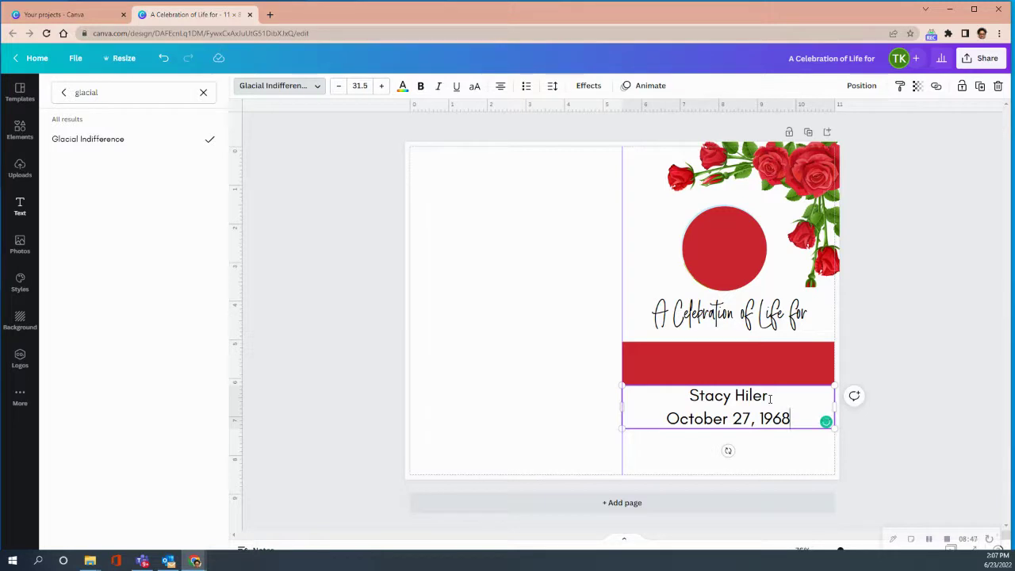
{"action": "type", "text": "-August 18"}
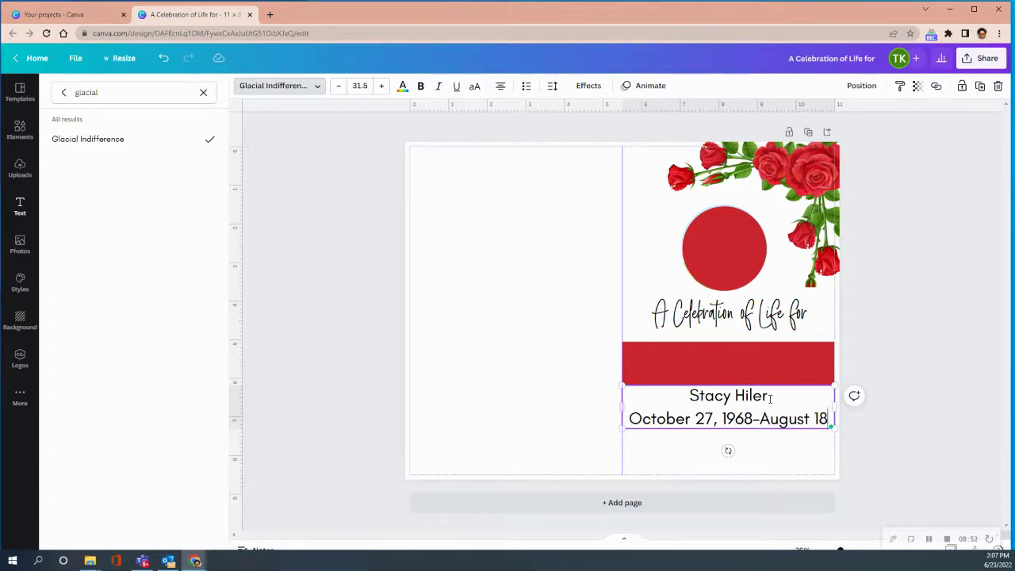
{"action": "type", "text": ",2021"}
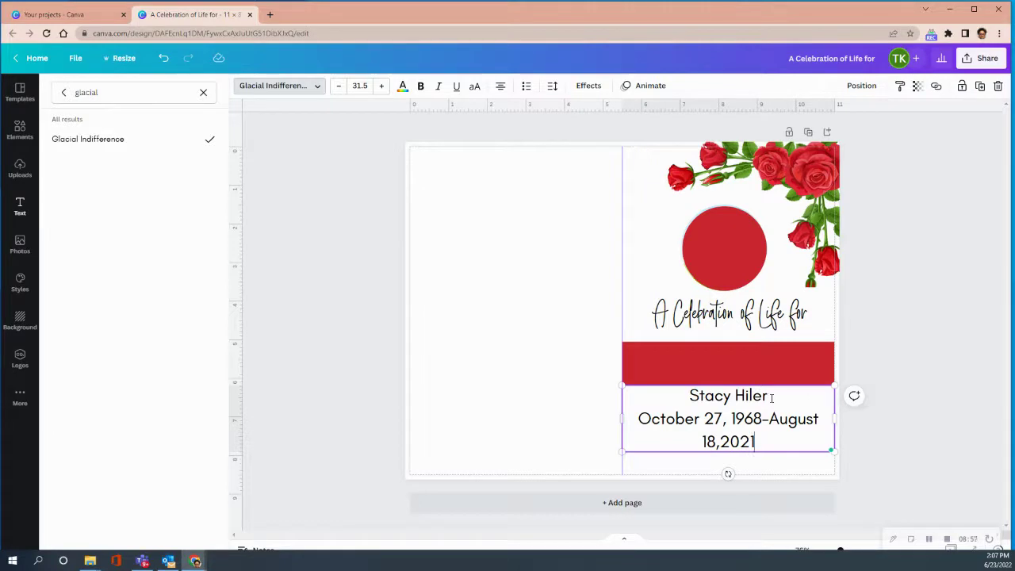
{"action": "left_click_drag", "start_coordinate": [640, 418], "coordinate": [774, 436]}
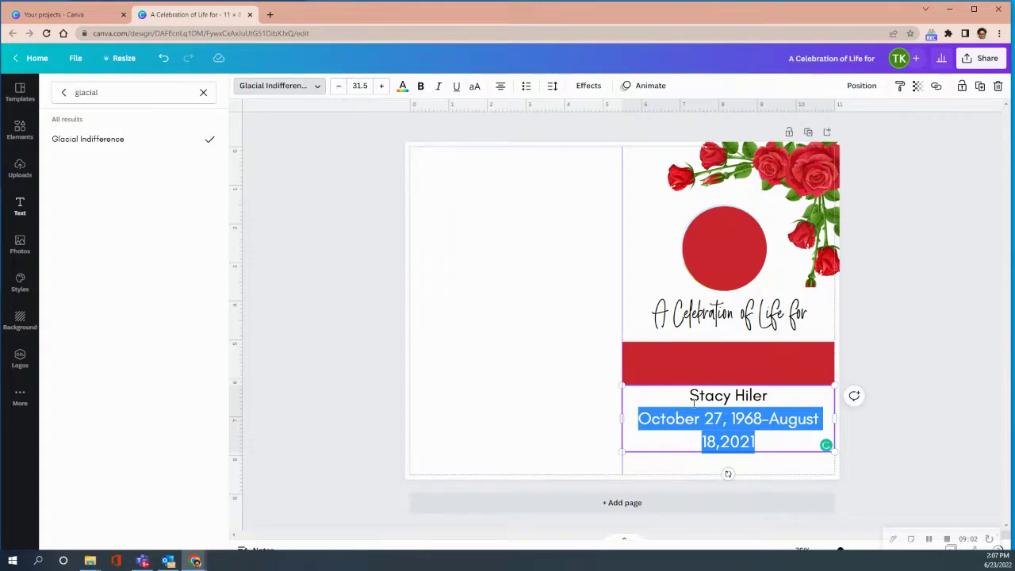
{"action": "left_click", "coordinate": [340, 85]}
{"action": "left_click", "coordinate": [339, 85]}
{"action": "left_click", "coordinate": [340, 86]}
{"action": "left_click", "coordinate": [340, 86]}
{"action": "left_click", "coordinate": [339, 85]}
{"action": "left_click", "coordinate": [340, 86]}
{"action": "left_click", "coordinate": [340, 87]}
{"action": "left_click", "coordinate": [340, 86]}
{"action": "left_click", "coordinate": [340, 86]}
{"action": "left_click", "coordinate": [339, 86]}
{"action": "left_click", "coordinate": [340, 86]}
{"action": "left_click", "coordinate": [340, 86]}
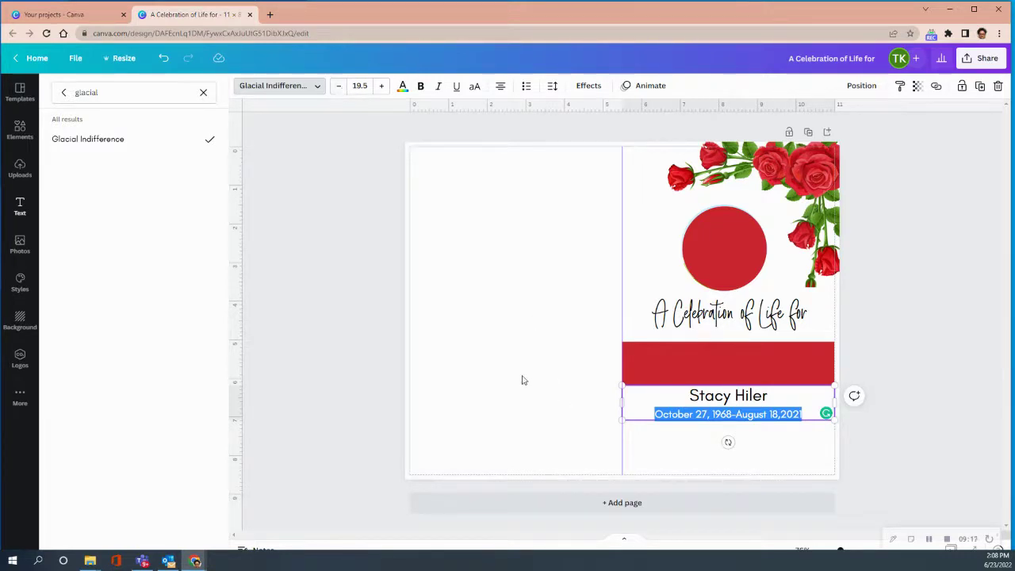
{"action": "key", "text": "Escape"}
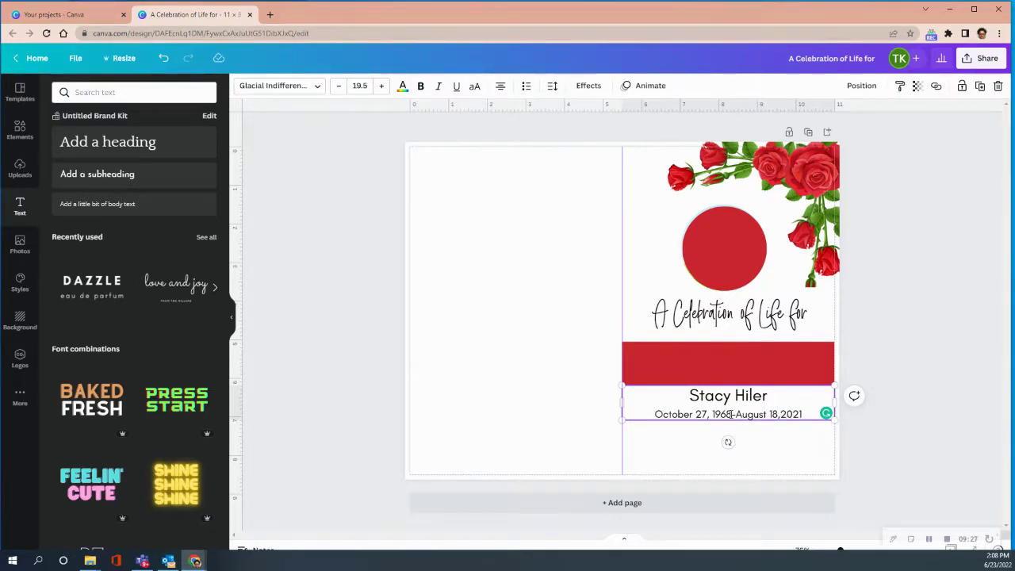
Drag the honoree's name and dates onto the red banner and centre the block on the cover
{"action": "left_click_drag", "start_coordinate": [730, 396], "coordinate": [723, 371]}
{"action": "left_click", "coordinate": [788, 456]}
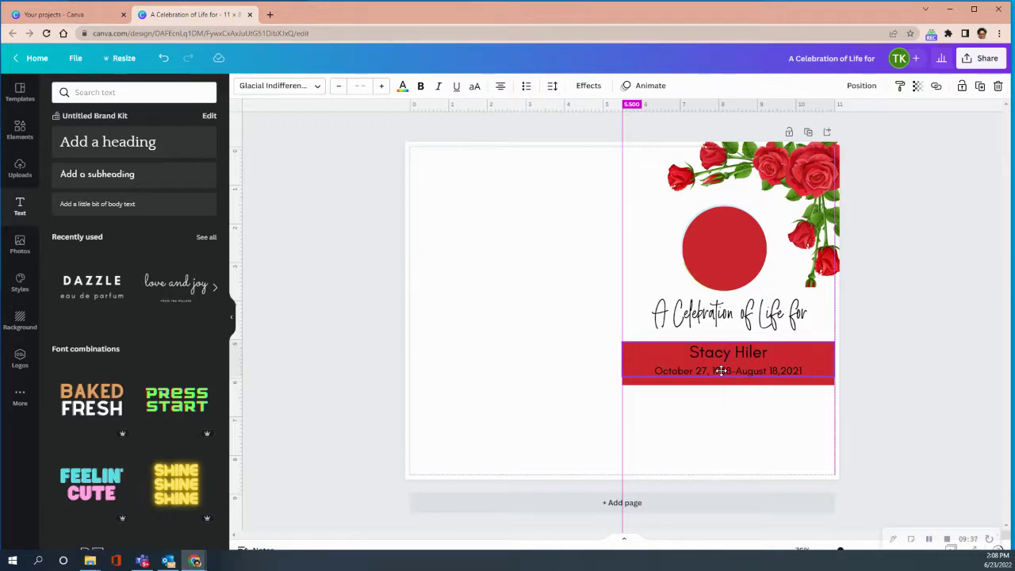
{"action": "left_click_drag", "start_coordinate": [722, 370], "coordinate": [725, 373]}
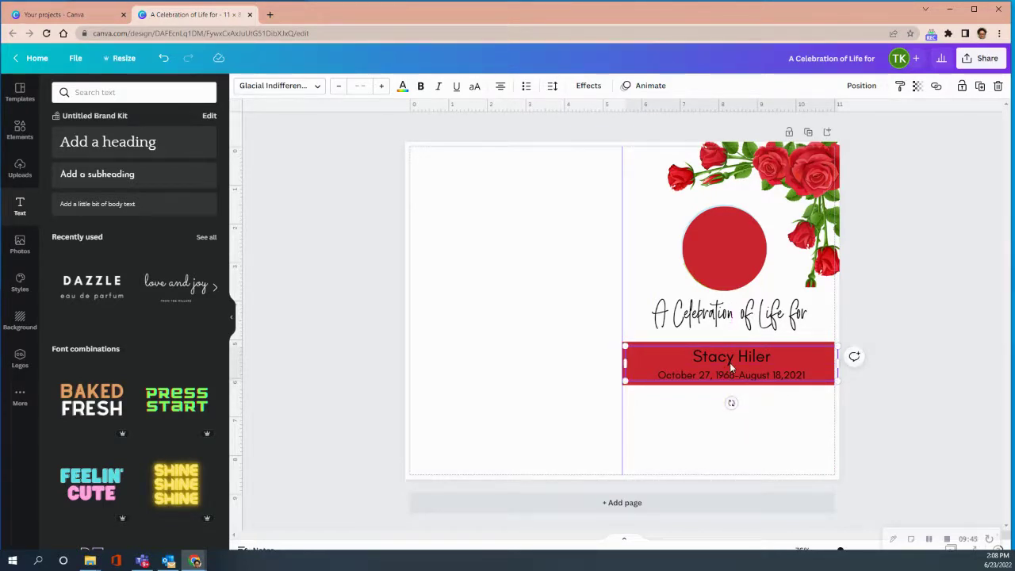
{"action": "left_click_drag", "start_coordinate": [729, 363], "coordinate": [728, 363]}
{"action": "left_click", "coordinate": [729, 408]}
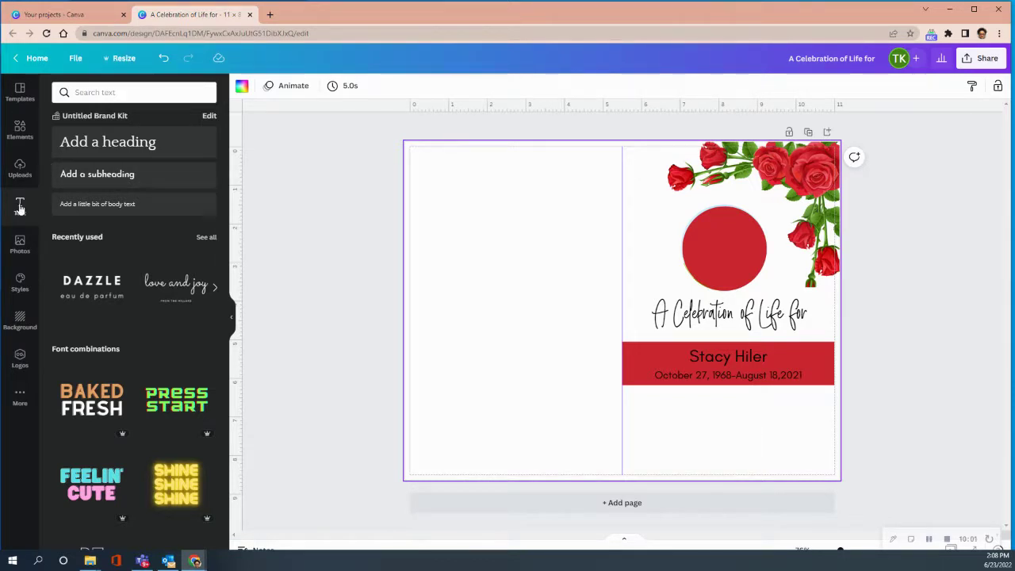
Add a subheading reading 'Funeral Home or Church Name'
{"action": "left_click", "coordinate": [123, 180]}
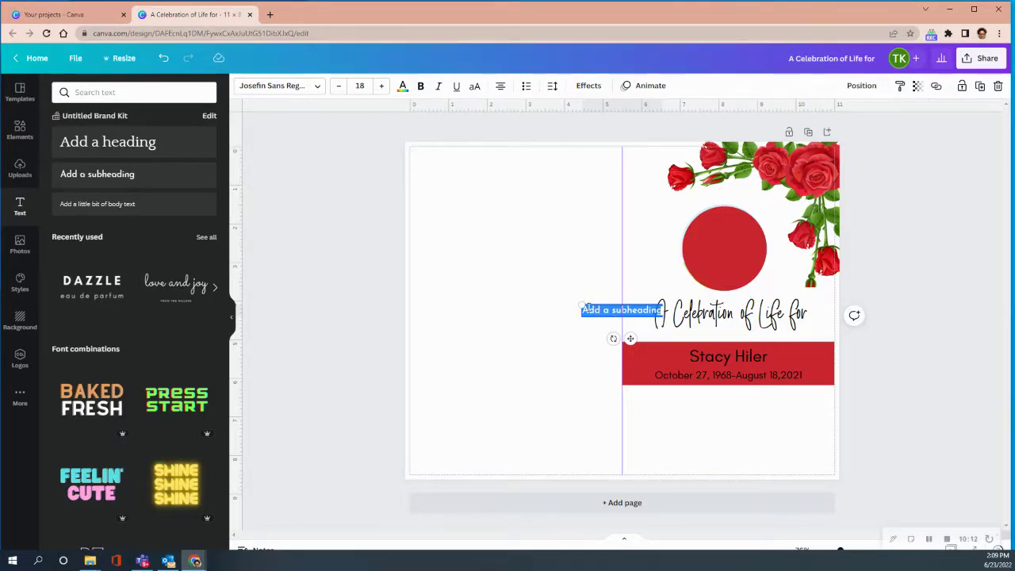
{"action": "type", "text": "Fun"}
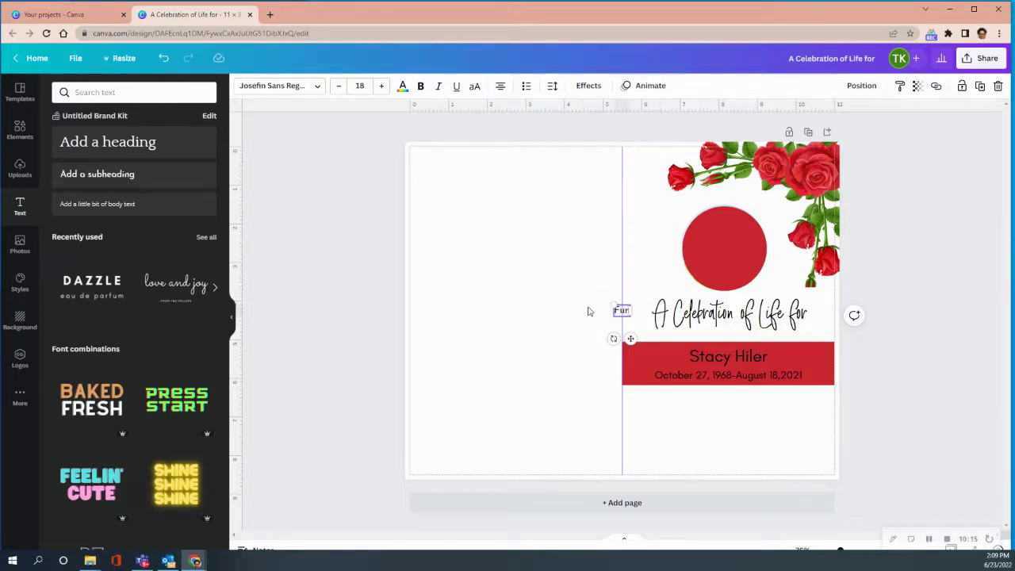
{"action": "type", "text": "eral Home."}
{"action": "key", "text": "BackSpace"}
{"action": "type", "text": "or Chu"}
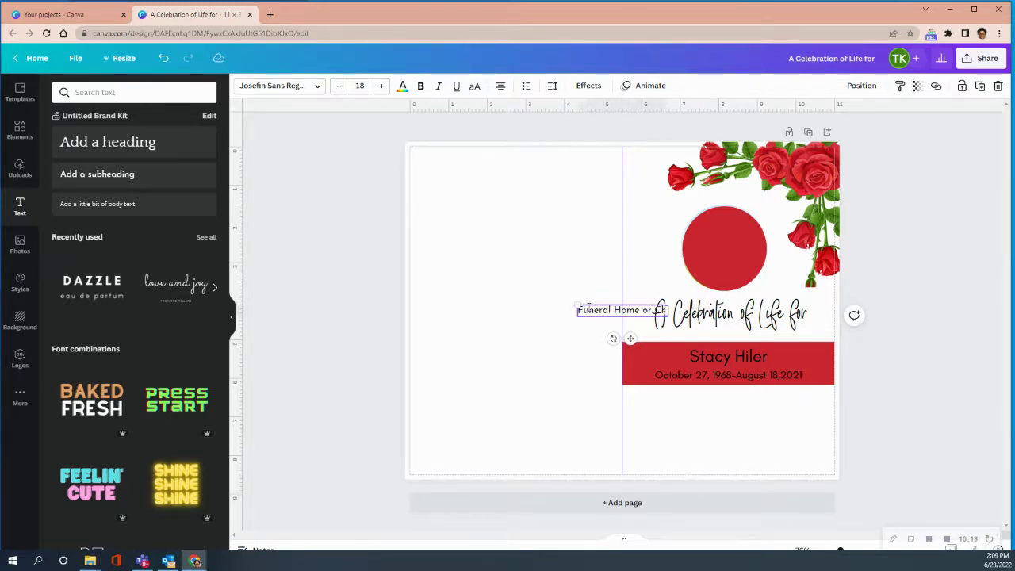
{"action": "type", "text": "rch Name"}
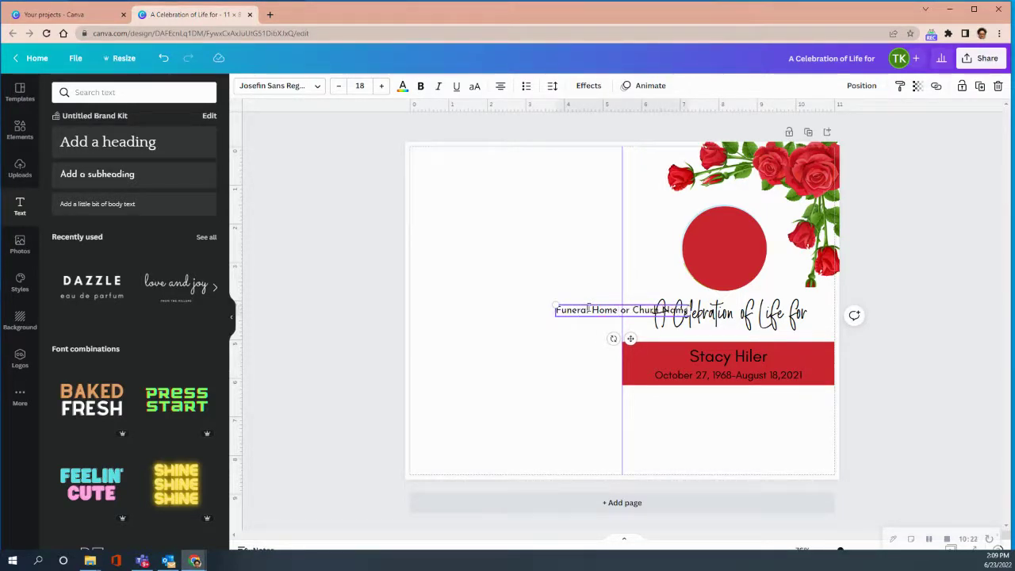
Move the Funeral Home or Church Name line below the red banner and correct the 'Church' typo
{"action": "left_click", "coordinate": [485, 364]}
{"action": "left_click", "coordinate": [626, 311]}
{"action": "left_click_drag", "start_coordinate": [626, 312], "coordinate": [743, 408]}
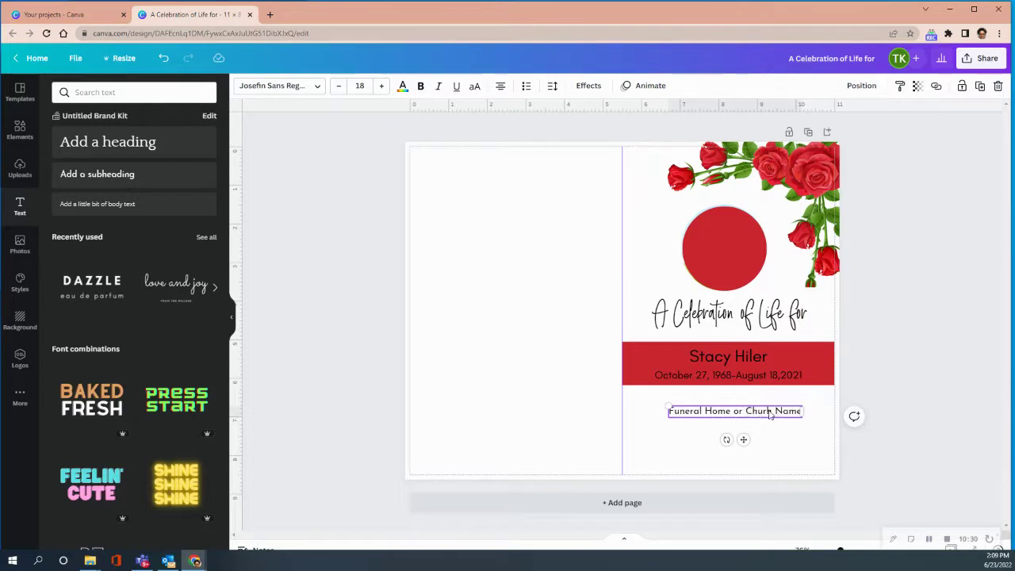
{"action": "left_click", "coordinate": [769, 411]}
{"action": "type", "text": "c"}
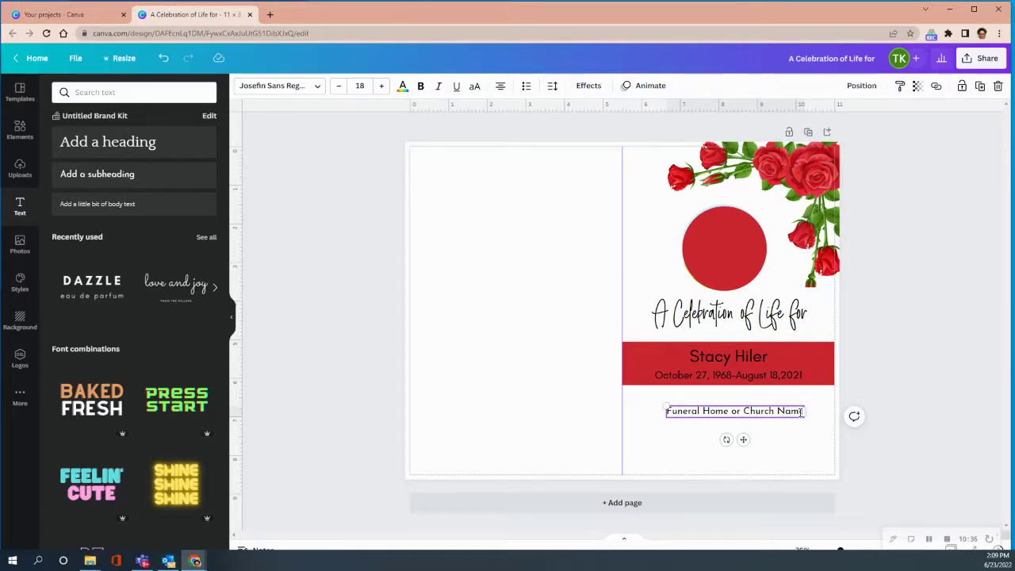
{"action": "left_click_drag", "start_coordinate": [803, 411], "coordinate": [657, 398]}
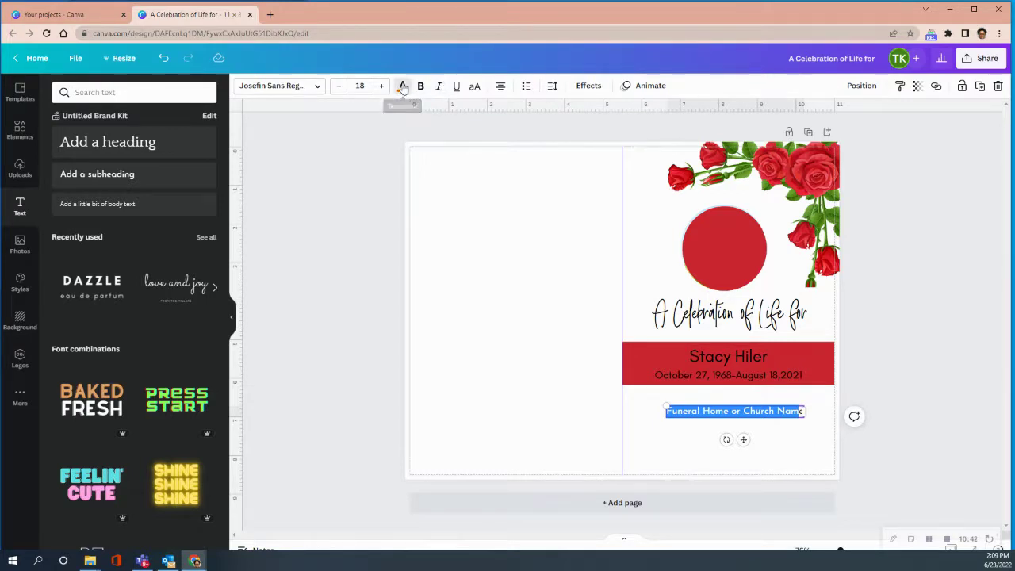
Colour the Funeral Home or Church Name line document red and widen its box to one line
{"action": "left_click", "coordinate": [403, 85]}
{"action": "left_click", "coordinate": [119, 141]}
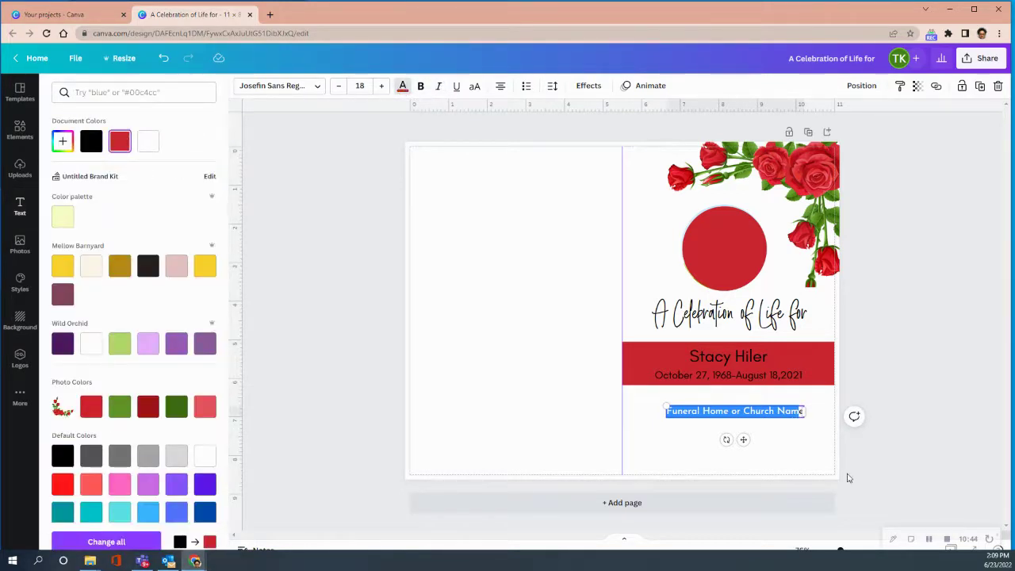
{"action": "left_click", "coordinate": [784, 446]}
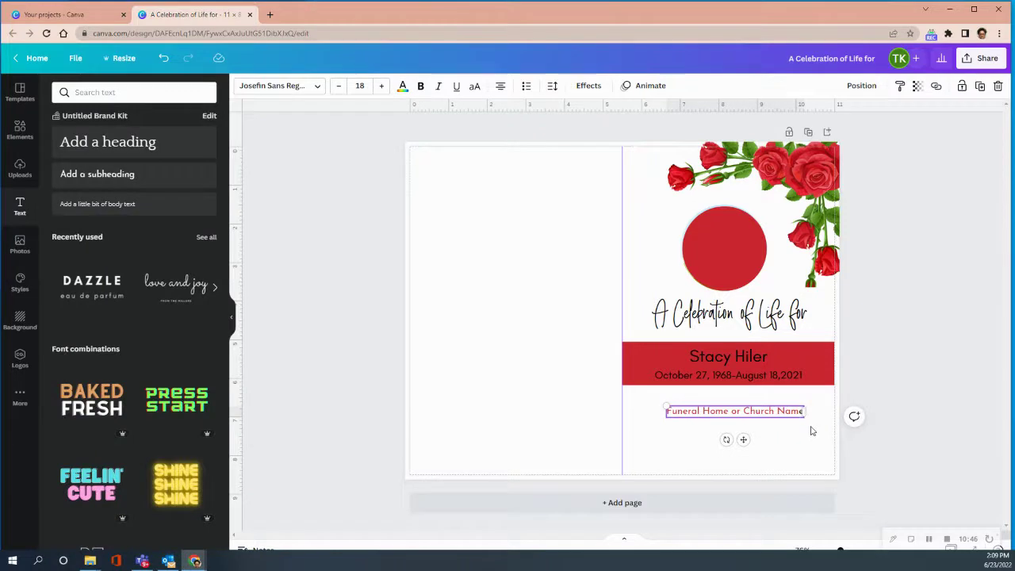
{"action": "mouse_move", "coordinate": [804, 411]}
{"action": "left_mouse_down"}
{"action": "mouse_move", "coordinate": [826, 411]}
{"action": "mouse_move", "coordinate": [814, 411]}
{"action": "left_mouse_up"}
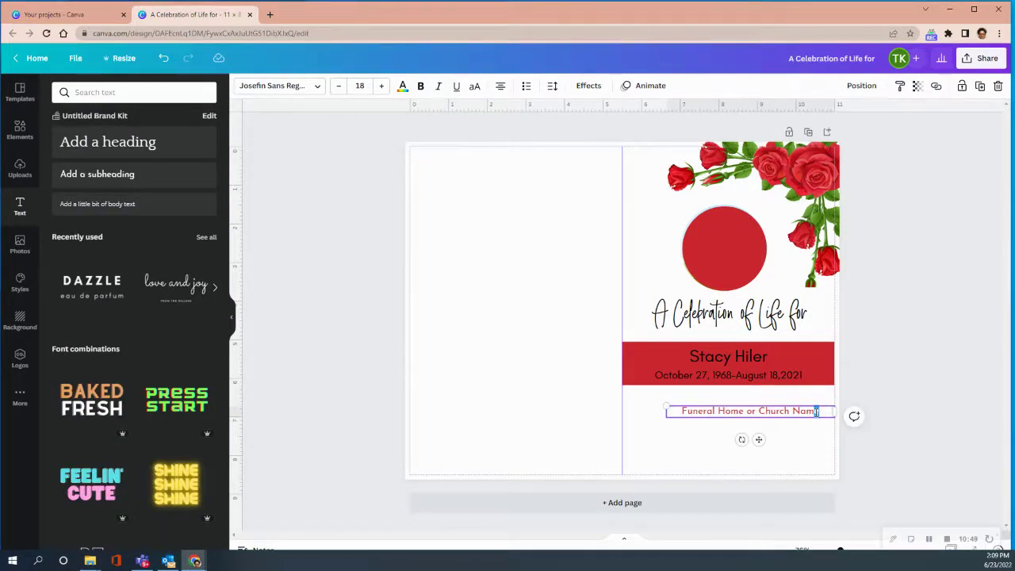
{"action": "left_click", "coordinate": [403, 85]}
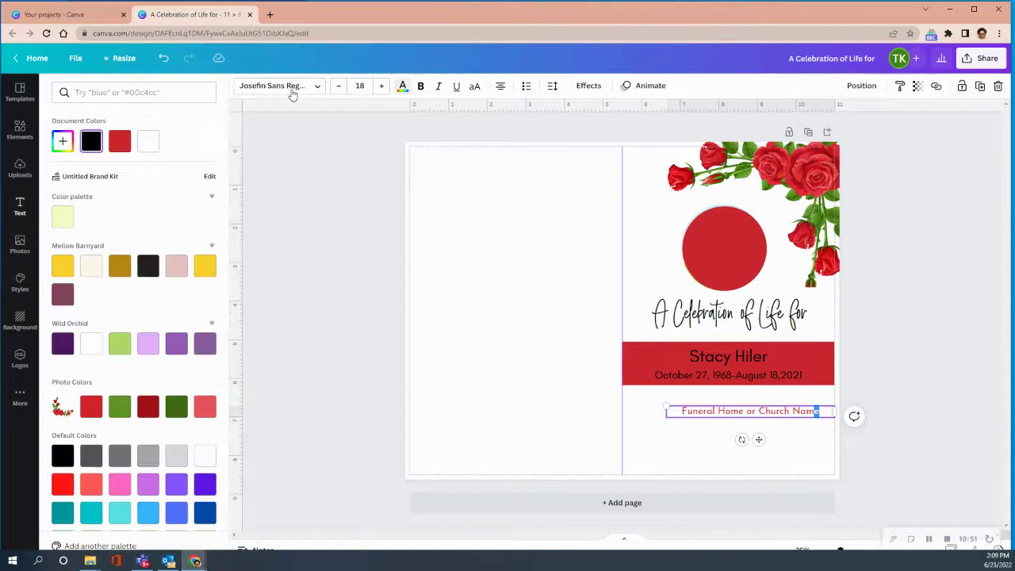
{"action": "left_click", "coordinate": [120, 141]}
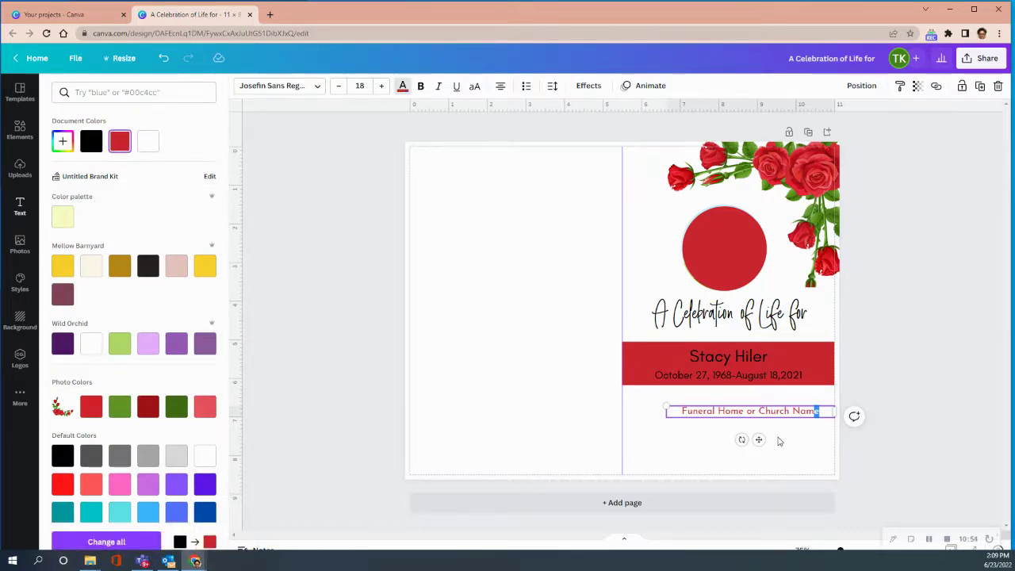
{"action": "left_click_drag", "start_coordinate": [833, 411], "coordinate": [806, 411]}
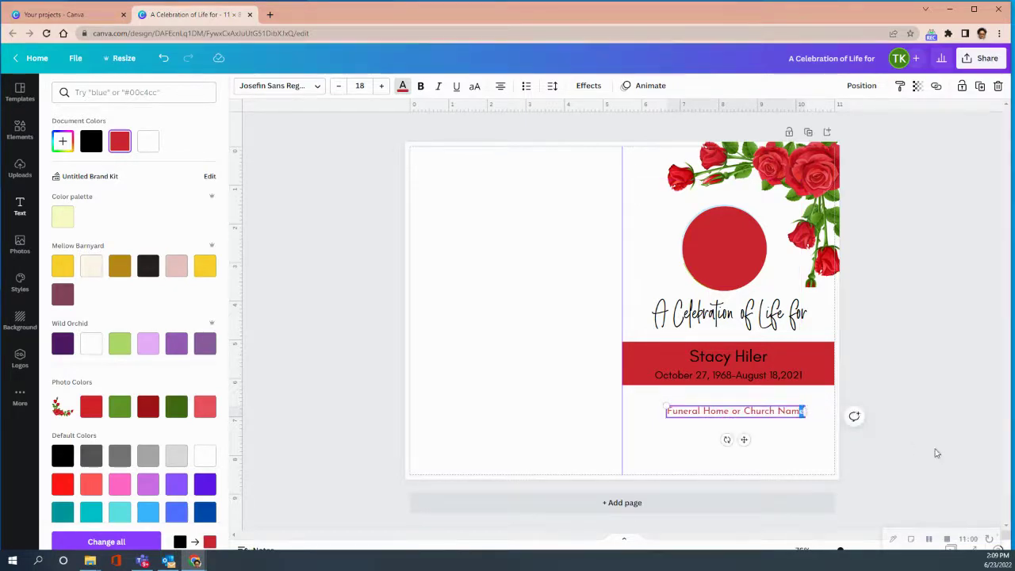
{"action": "left_click_drag", "start_coordinate": [807, 411], "coordinate": [831, 411]}
Add a new line '123 Street Name, City, State, Zip Code' under the funeral home name
{"action": "left_click", "coordinate": [822, 411]}
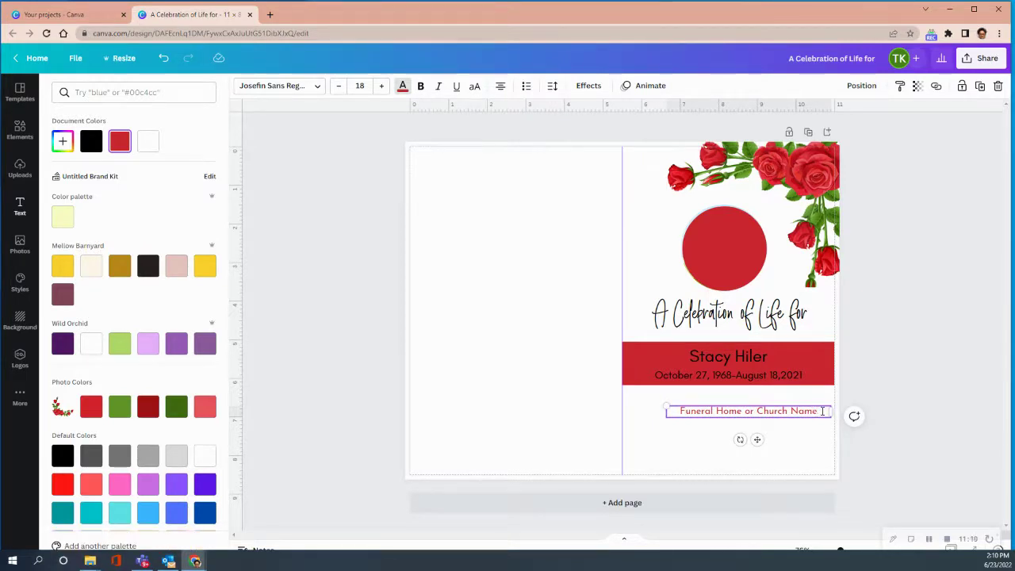
{"action": "key", "text": "Return"}
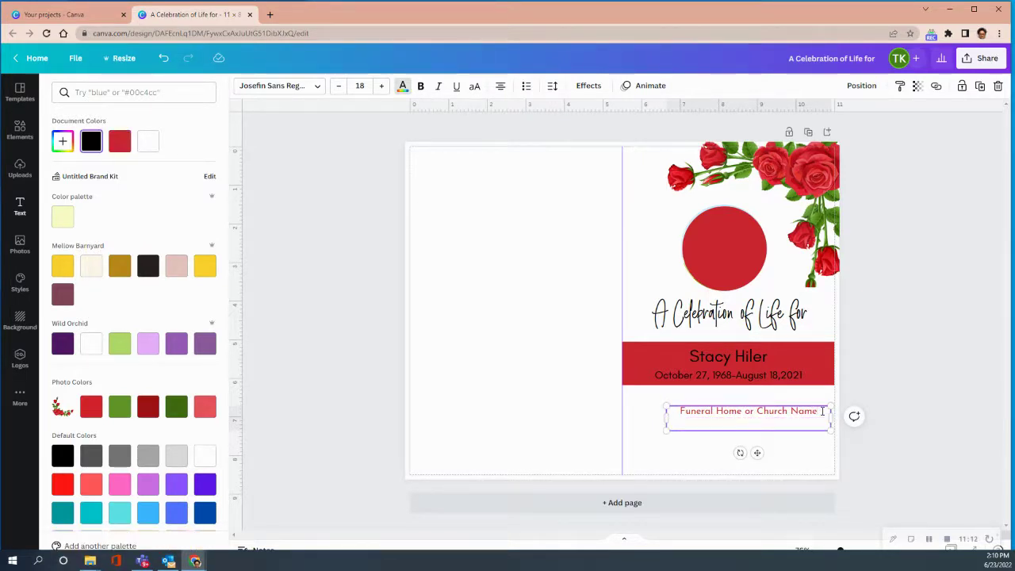
{"action": "type", "text": "123"}
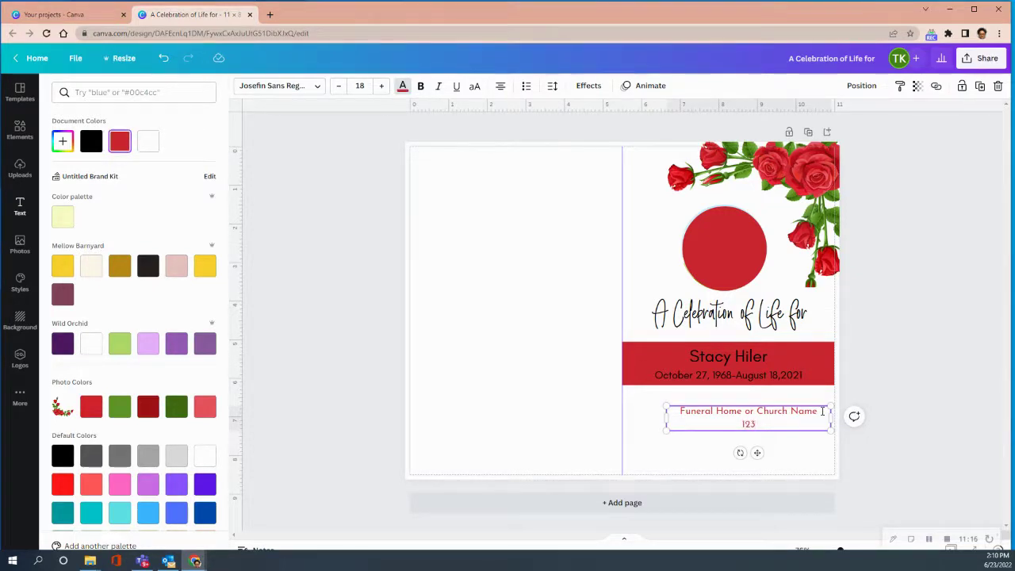
{"action": "type", "text": " Street Name, City, State,"}
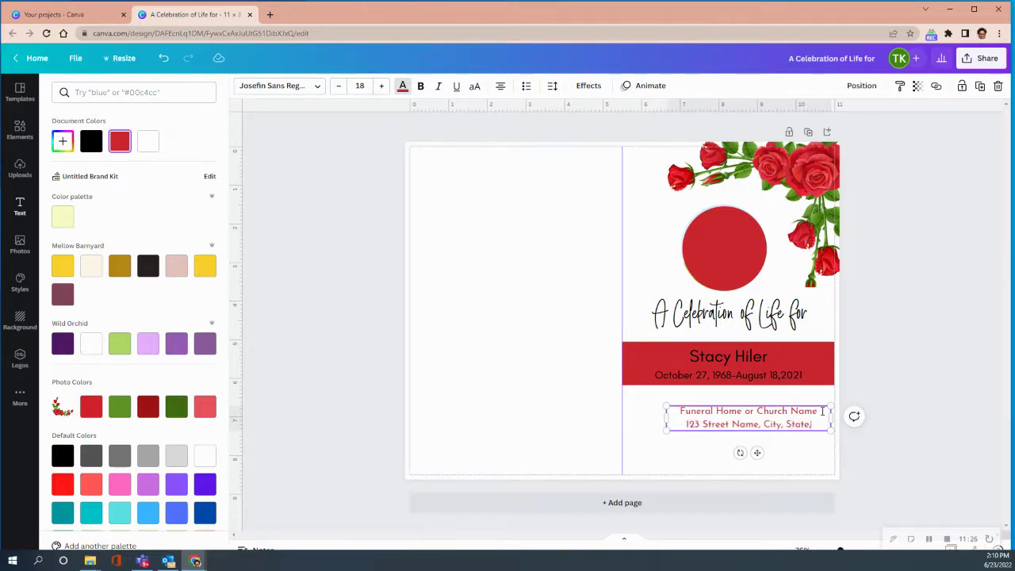
{"action": "type", "text": " Z"}
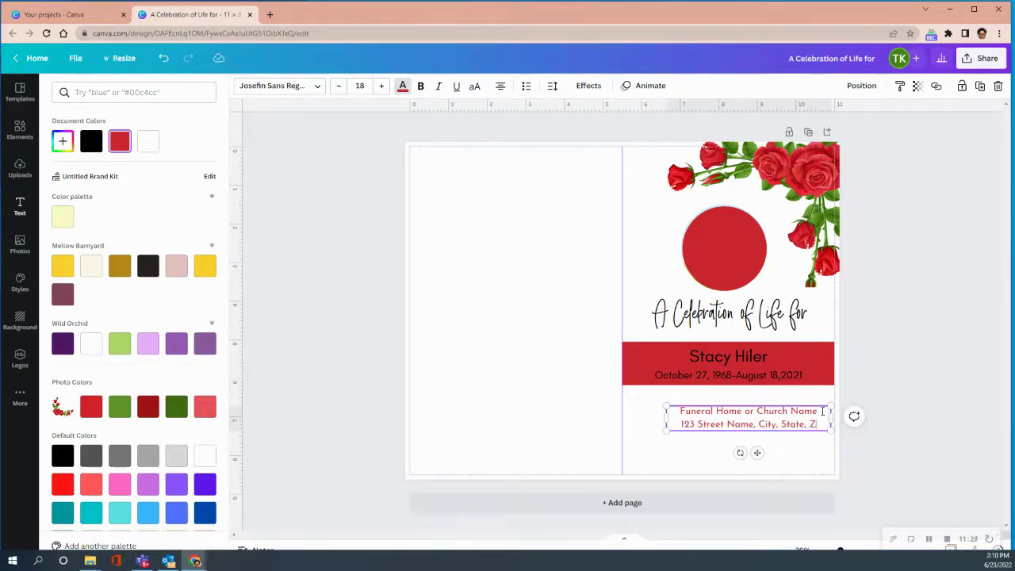
{"action": "type", "text": "ip Code"}
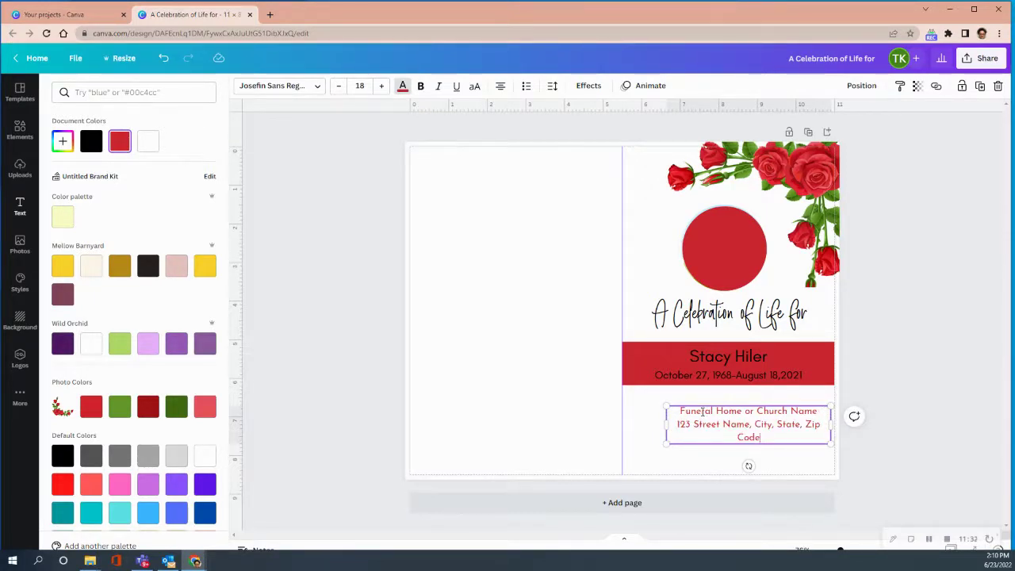
Reduce the address line to font size 14
{"action": "left_click_drag", "start_coordinate": [676, 422], "coordinate": [769, 440]}
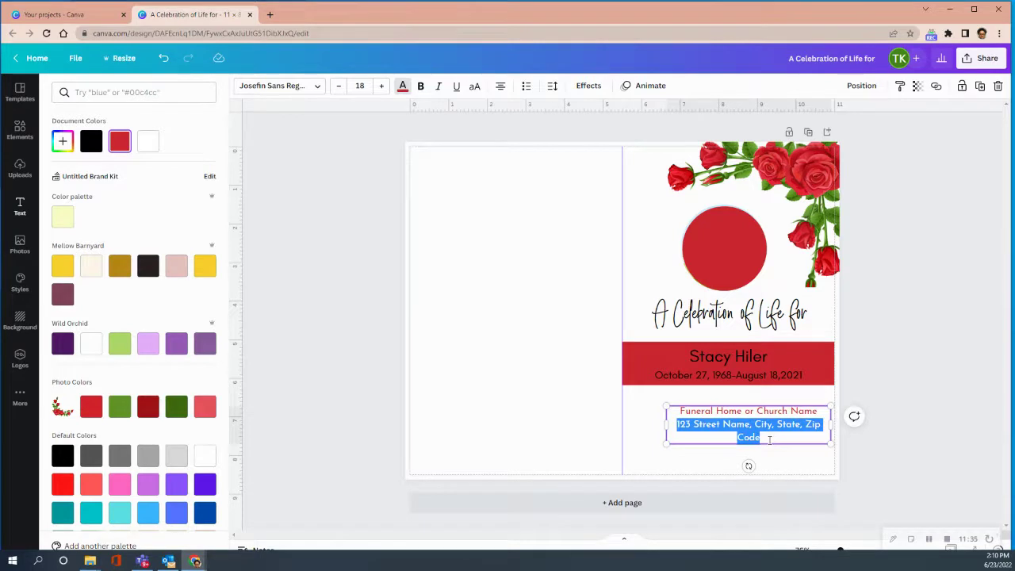
{"action": "left_click", "coordinate": [341, 86]}
{"action": "left_click", "coordinate": [341, 86]}
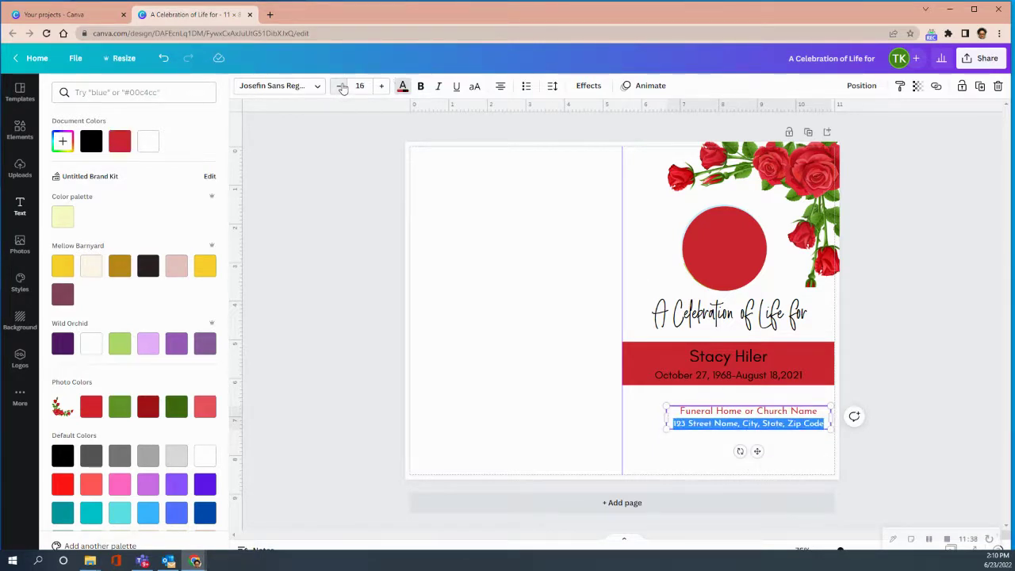
{"action": "left_click", "coordinate": [341, 86]}
{"action": "left_click", "coordinate": [342, 86]}
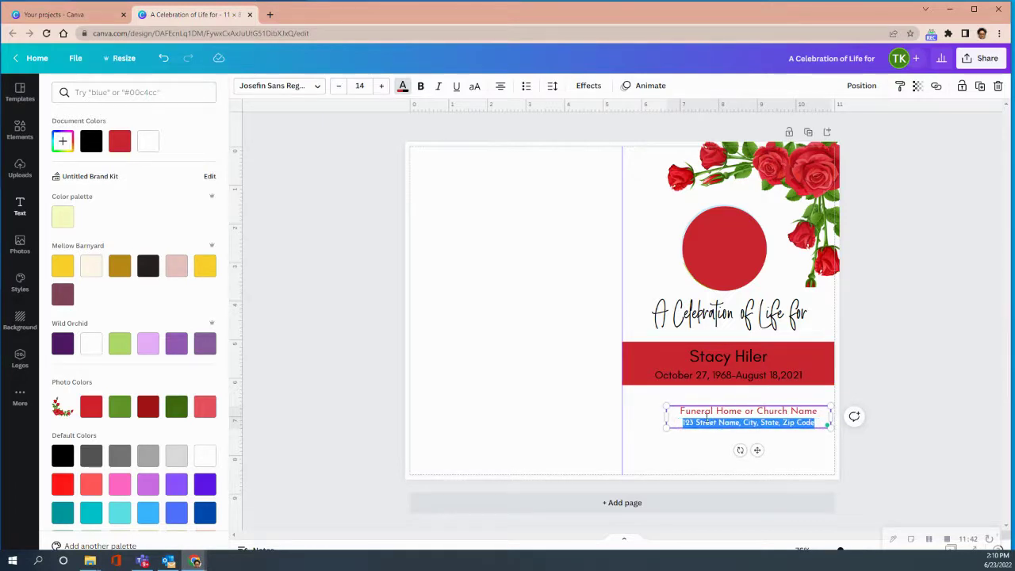
{"action": "key", "text": "Escape"}
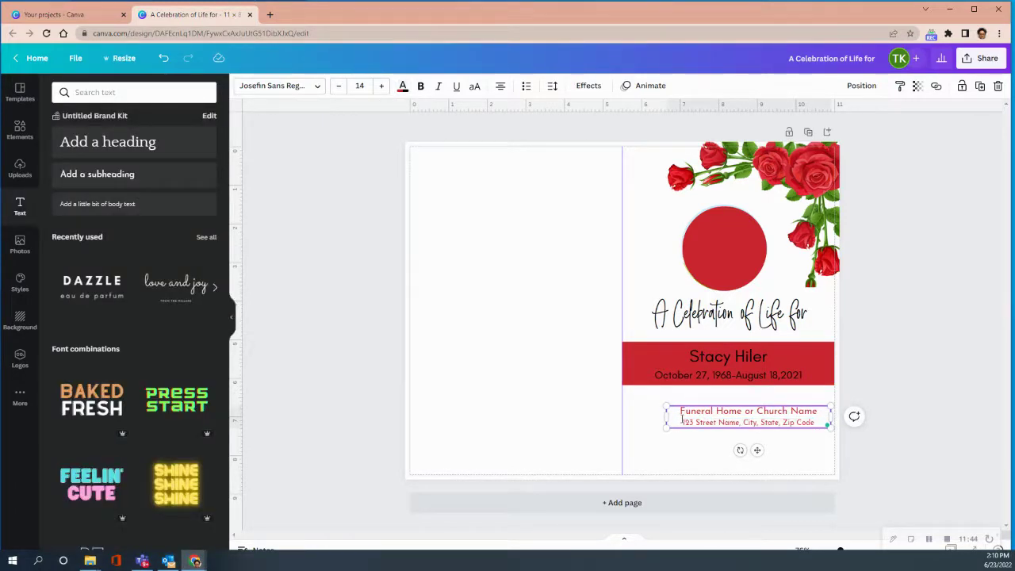
Make the address text black and shift the funeral home block slightly lower and left
{"action": "left_click_drag", "start_coordinate": [682, 420], "coordinate": [816, 423]}
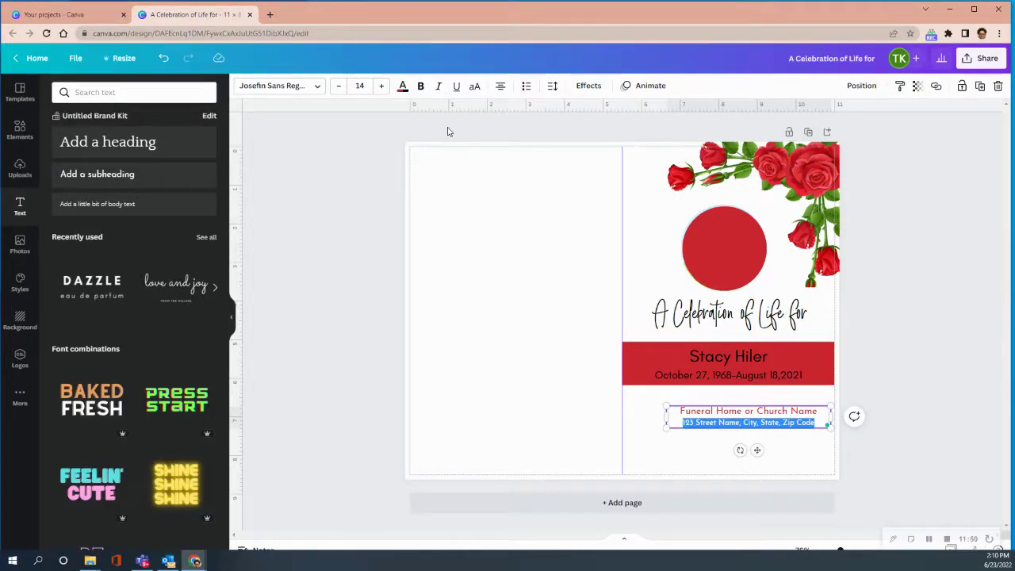
{"action": "left_click", "coordinate": [403, 86]}
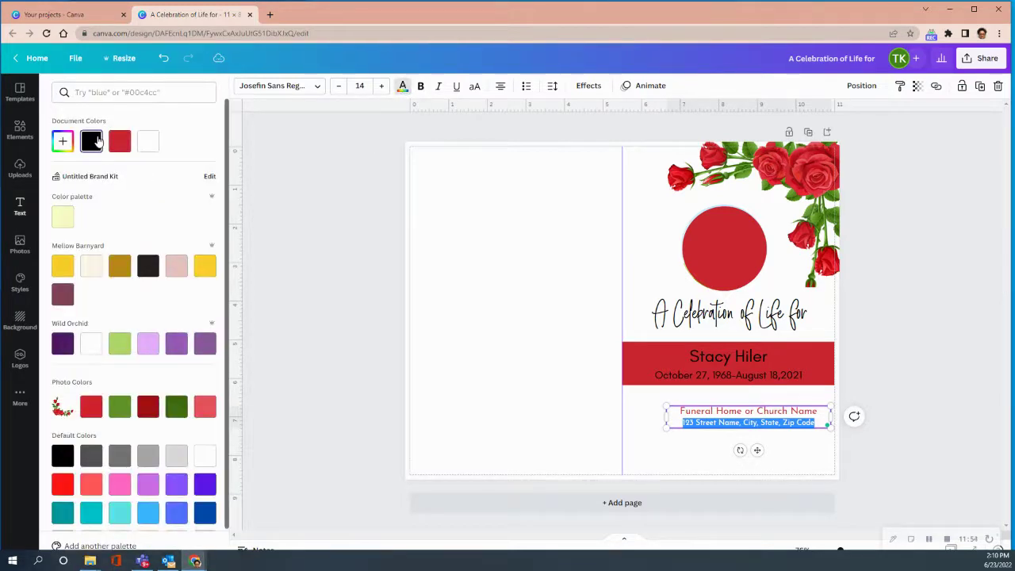
{"action": "key", "text": "Escape"}
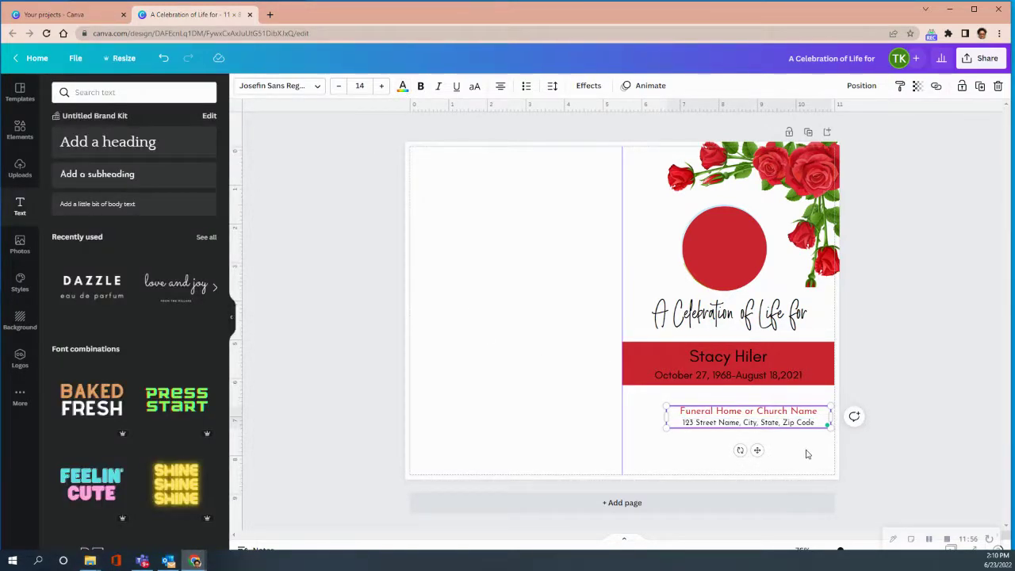
{"action": "left_click_drag", "start_coordinate": [758, 449], "coordinate": [754, 448]}
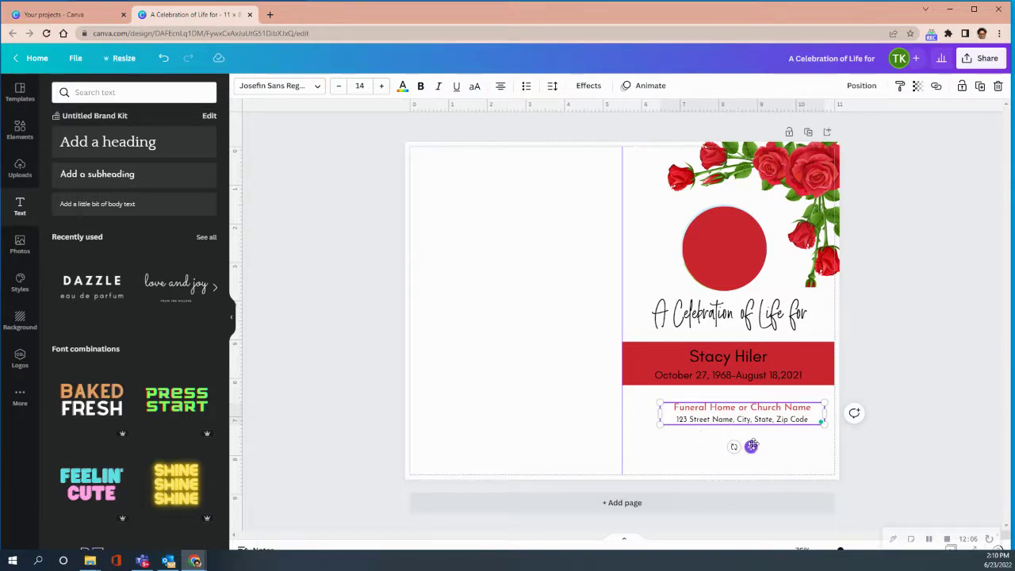
{"action": "left_click_drag", "start_coordinate": [751, 447], "coordinate": [744, 459]}
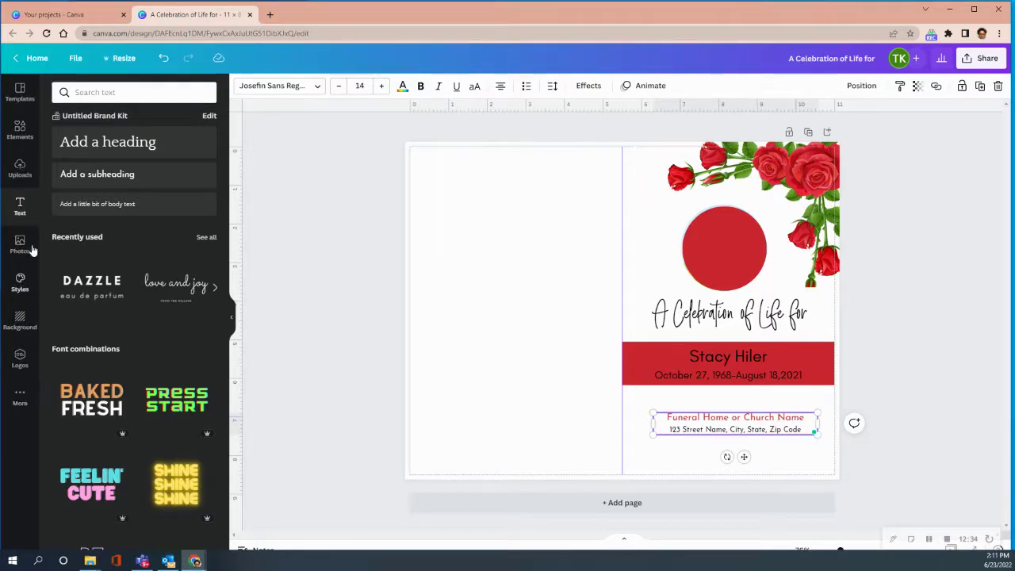
Show the Uploads image library with the rose, caterpillar and crayon pictures
{"action": "left_click", "coordinate": [20, 167]}
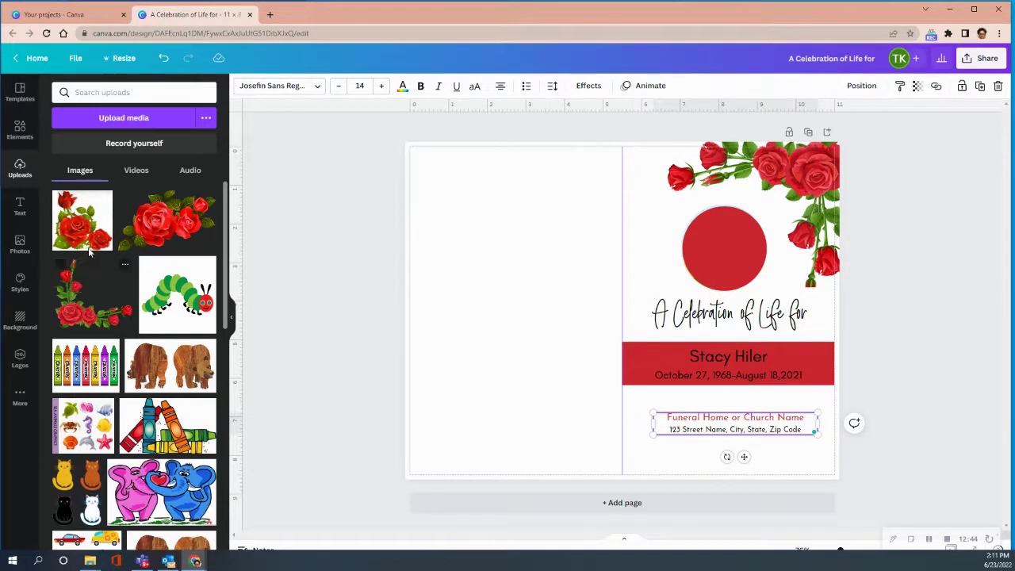
Add the first rose image, resize it to about 1.9 and tuck it into the left panel's bottom-left corner
{"action": "left_click", "coordinate": [81, 210]}
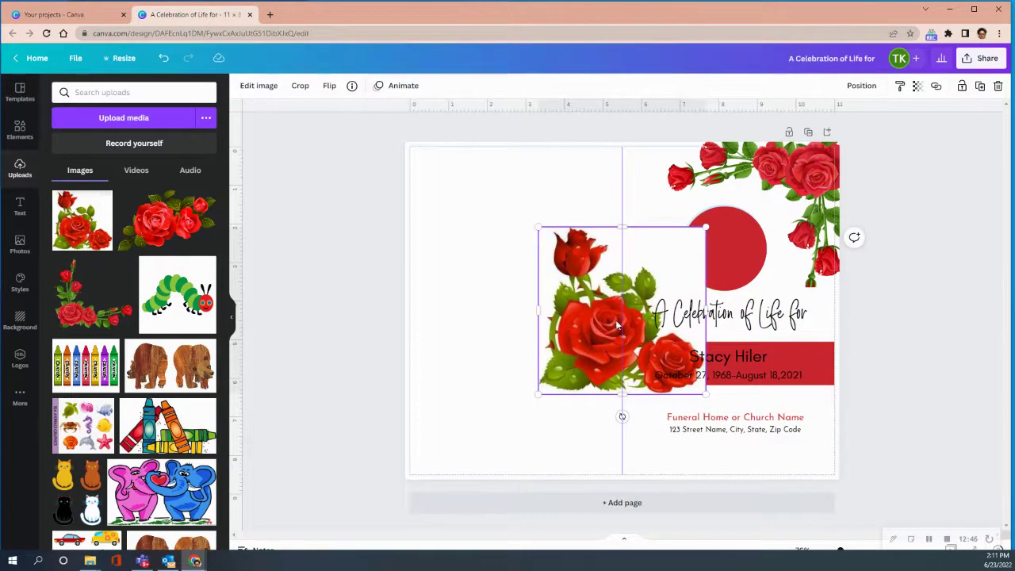
{"action": "left_click_drag", "start_coordinate": [603, 326], "coordinate": [477, 395]}
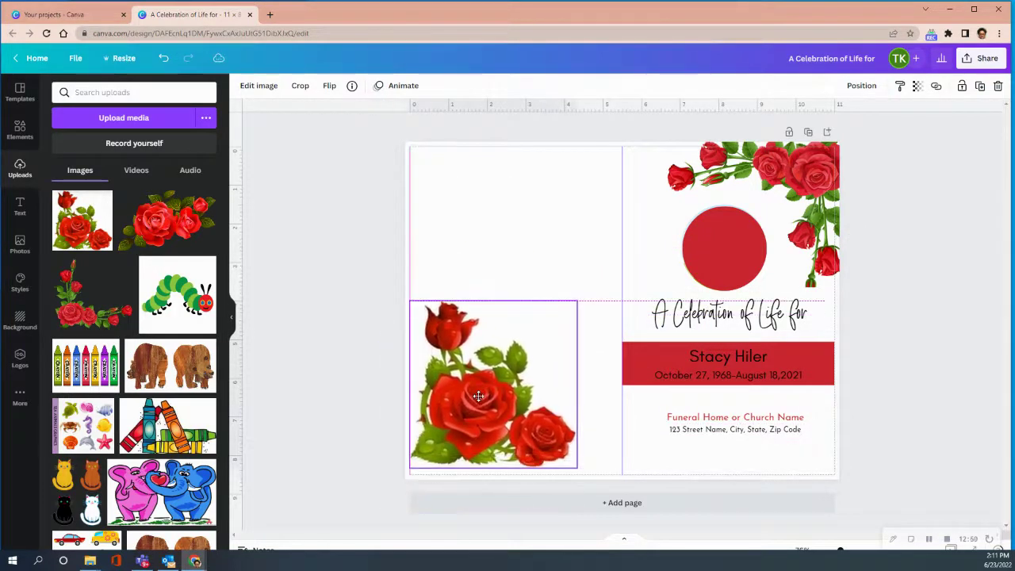
{"action": "left_click_drag", "start_coordinate": [577, 301], "coordinate": [502, 378]}
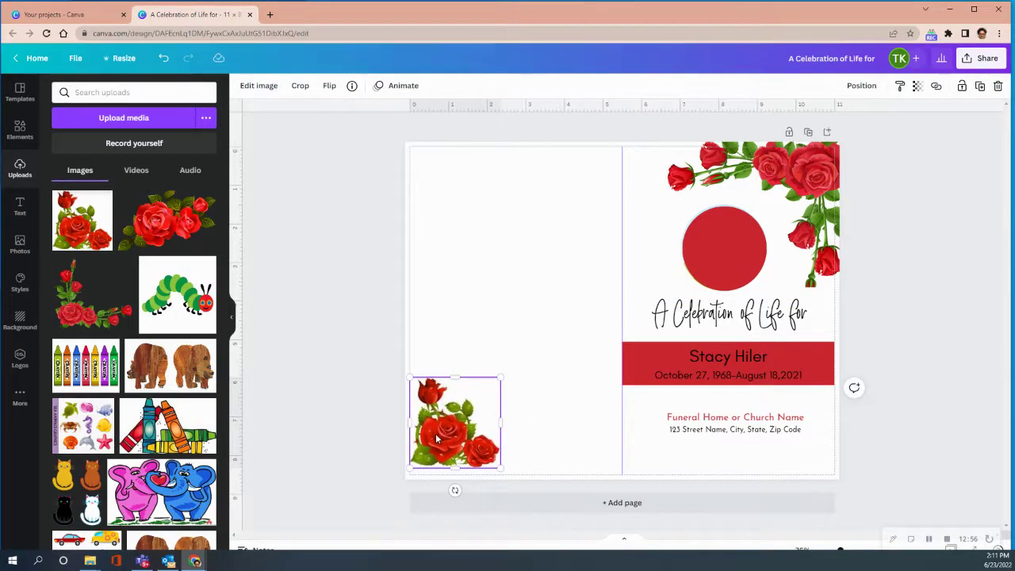
{"action": "left_click_drag", "start_coordinate": [436, 438], "coordinate": [428, 450]}
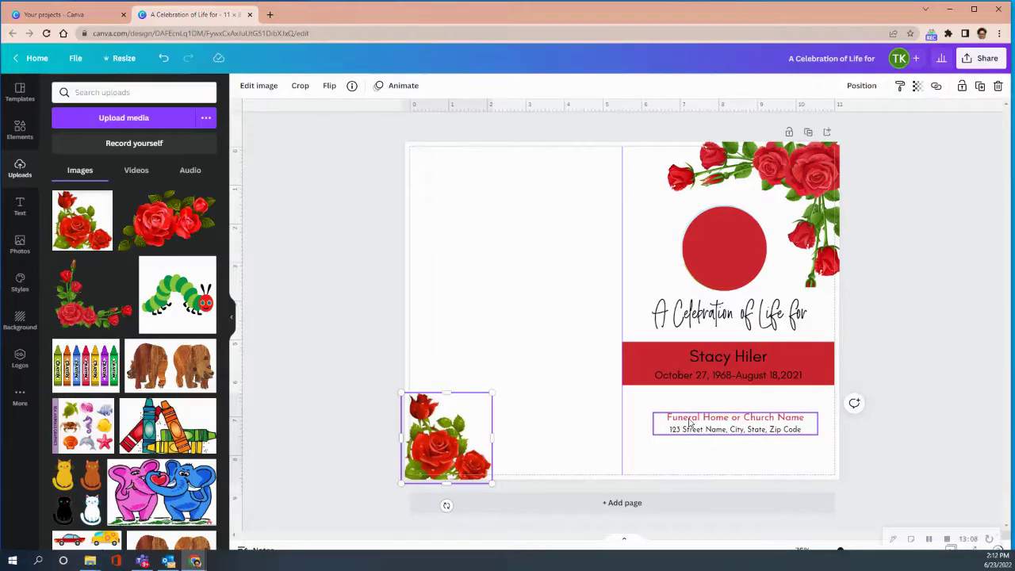
{"action": "left_click", "coordinate": [508, 181]}
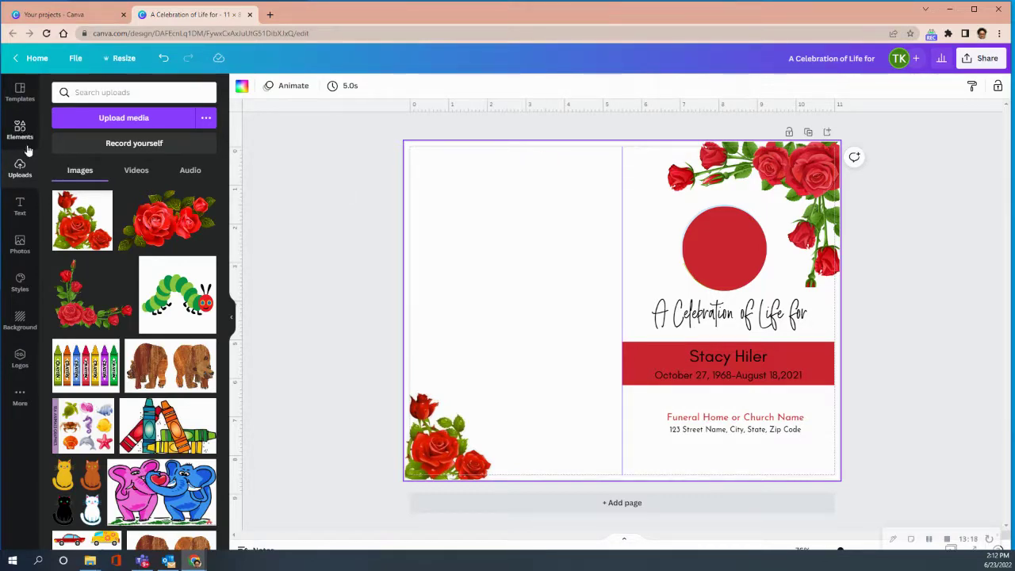
{"action": "left_click", "coordinate": [20, 206]}
Add a 'Pallbearers' heading and move it to the top of the left panel
{"action": "left_click", "coordinate": [150, 146]}
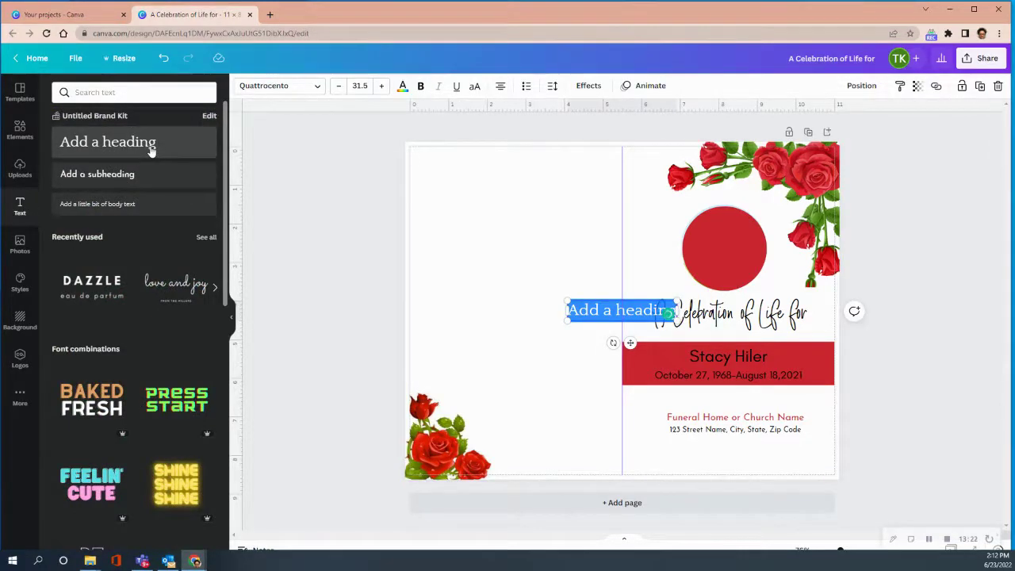
{"action": "type", "text": "P"}
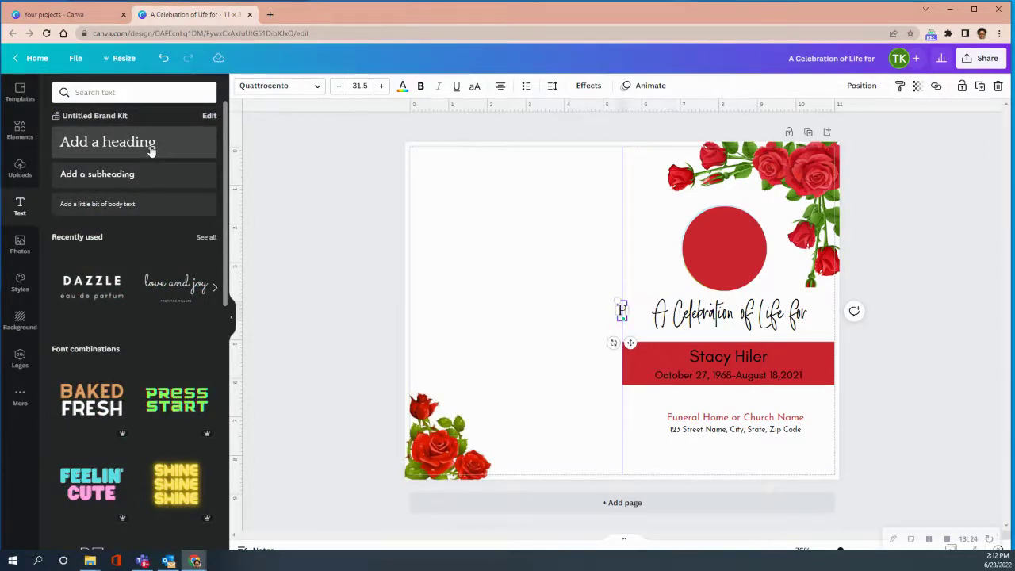
{"action": "type", "text": "allbea"}
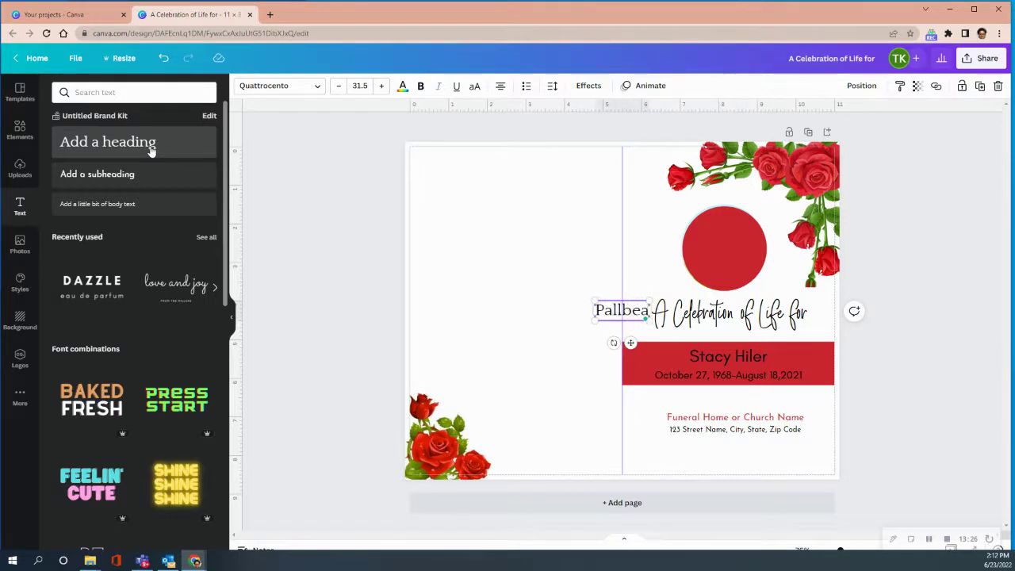
{"action": "type", "text": "rers"}
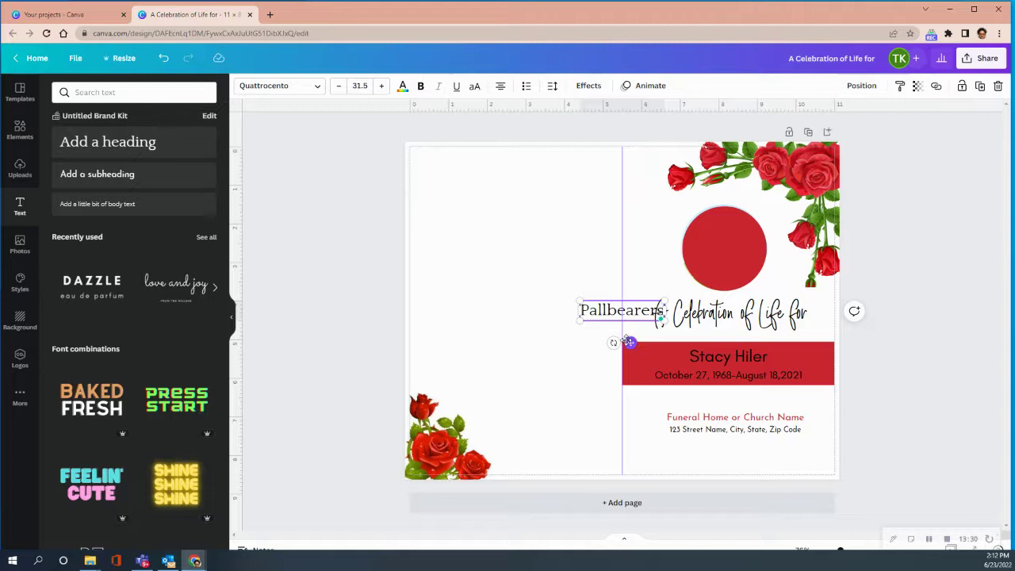
{"action": "left_click", "coordinate": [560, 315]}
{"action": "left_click", "coordinate": [617, 315]}
{"action": "left_click_drag", "start_coordinate": [618, 315], "coordinate": [504, 195]}
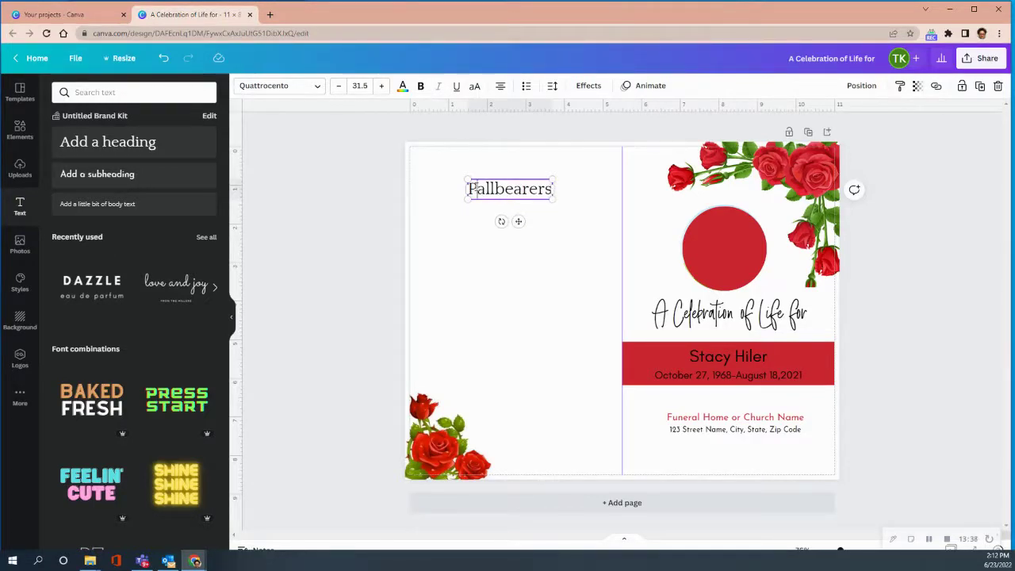
Set the Pallbearers heading to Glacial Indifference at size 28.5 and raise it slightly
{"action": "left_click_drag", "start_coordinate": [468, 189], "coordinate": [573, 198]}
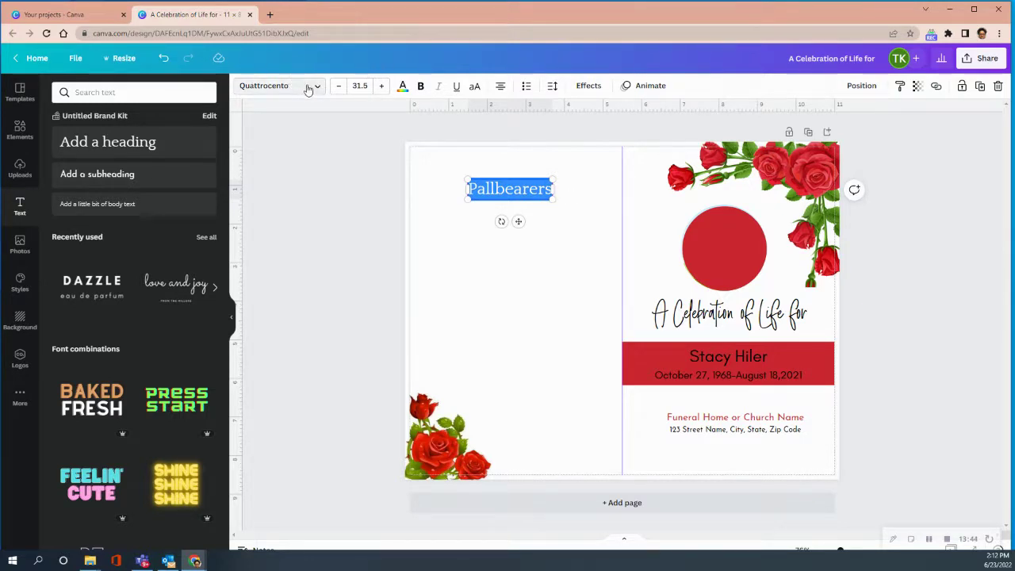
{"action": "left_click", "coordinate": [309, 87]}
{"action": "left_click", "coordinate": [77, 140]}
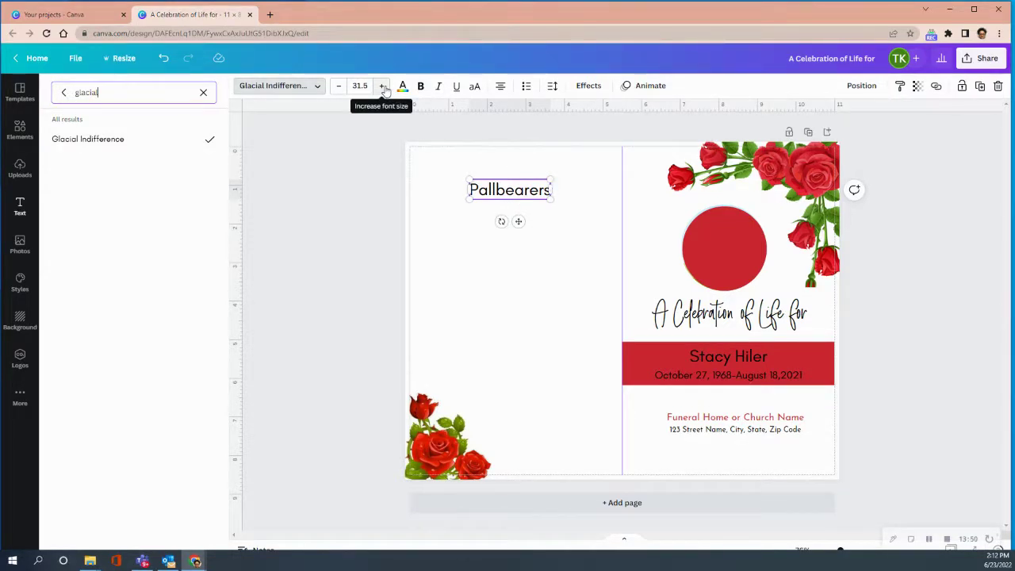
{"action": "left_click", "coordinate": [337, 86]}
{"action": "left_click", "coordinate": [337, 86]}
{"action": "left_click", "coordinate": [337, 87]}
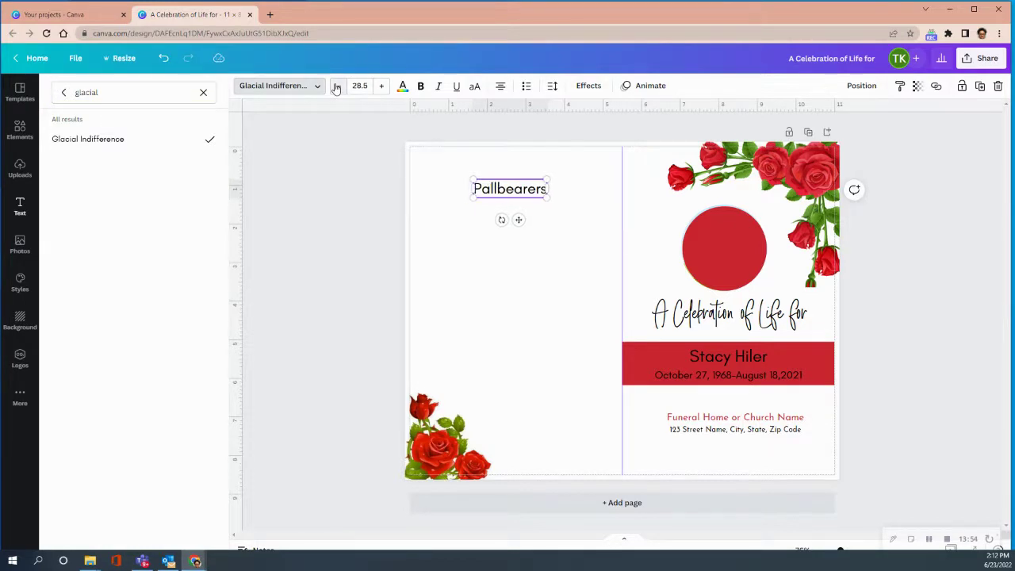
{"action": "left_click", "coordinate": [508, 190]}
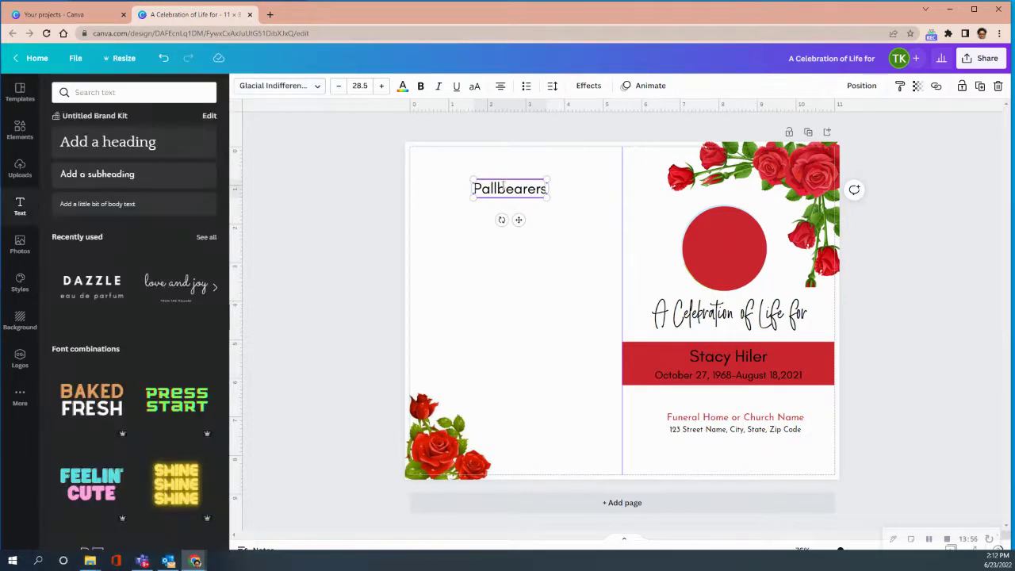
{"action": "left_click_drag", "start_coordinate": [518, 217], "coordinate": [563, 175]}
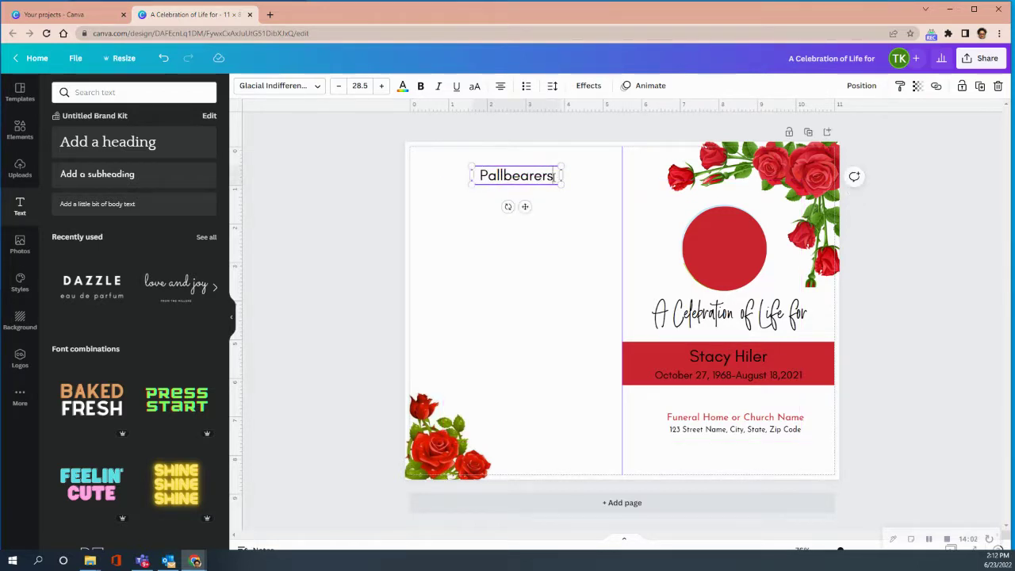
Set the Pallbearers text box anchor to top in the Spacing settings, then close them
{"action": "left_click", "coordinate": [587, 86]}
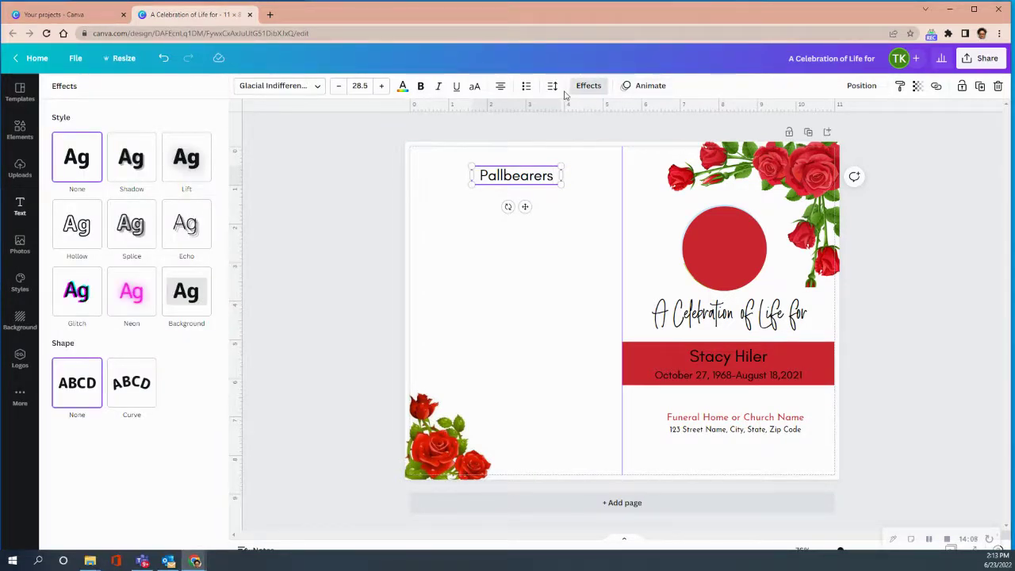
{"action": "left_click", "coordinate": [553, 87]}
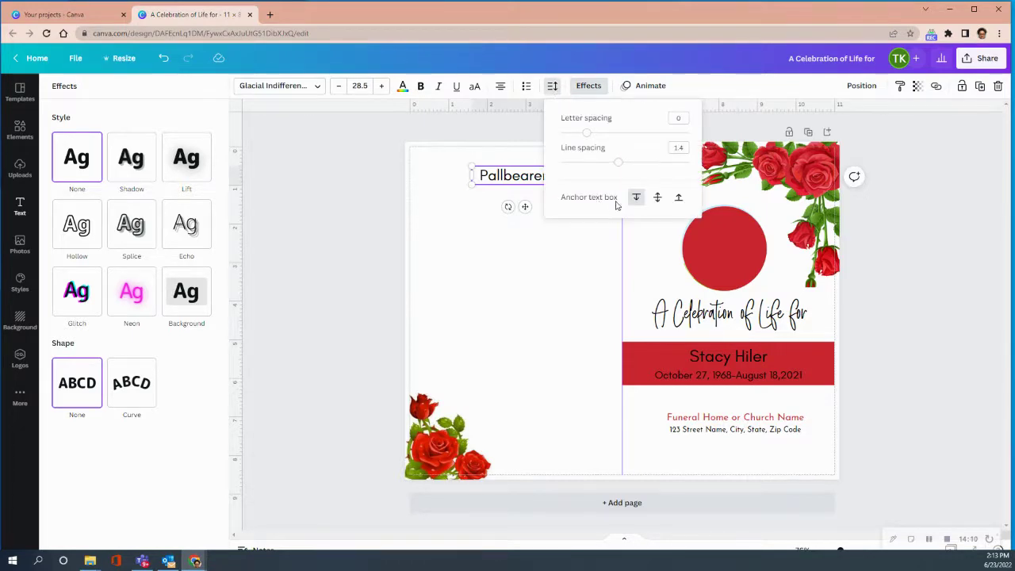
{"action": "left_click", "coordinate": [638, 199]}
{"action": "left_click", "coordinate": [560, 176]}
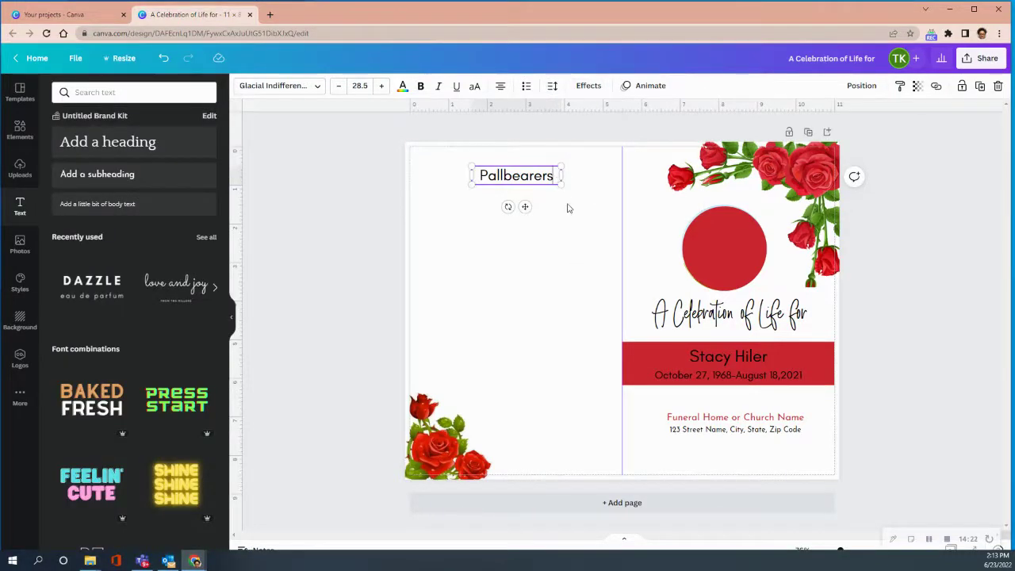
Add a 'Name Here' line beneath the Pallbearers heading
{"action": "key", "text": "Return"}
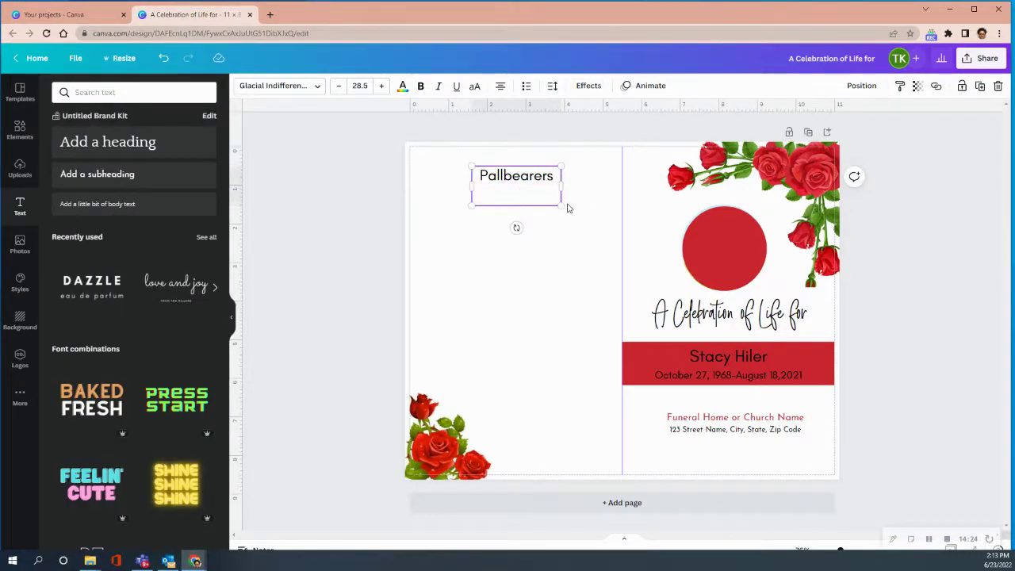
{"action": "type", "text": "Name Here"}
Shrink the Name Here line to font size 14.5
{"action": "left_click_drag", "start_coordinate": [480, 197], "coordinate": [554, 198]}
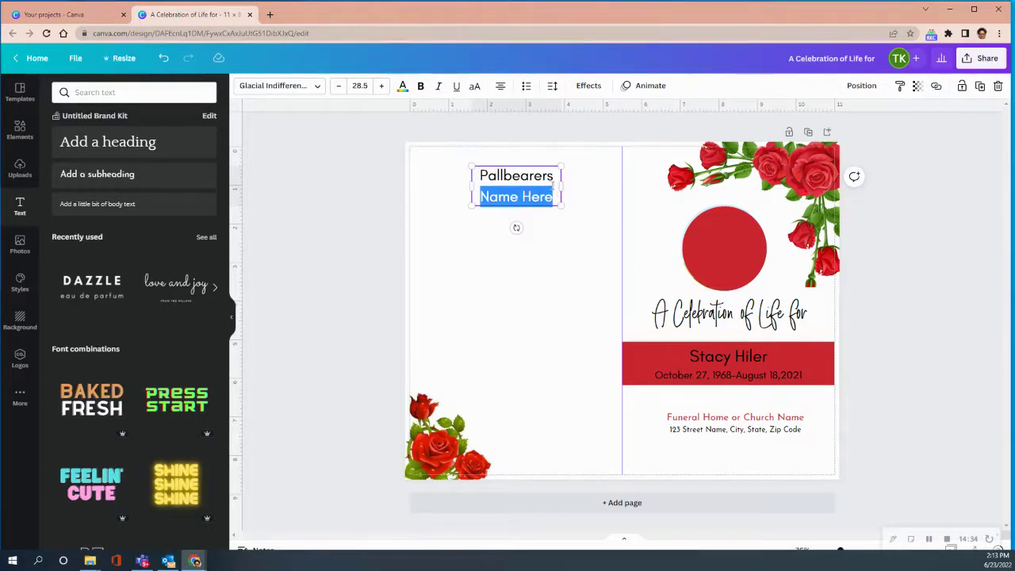
{"action": "left_click", "coordinate": [340, 86]}
{"action": "left_click", "coordinate": [341, 86]}
{"action": "left_click", "coordinate": [340, 85]}
{"action": "left_click", "coordinate": [340, 85]}
{"action": "left_click", "coordinate": [341, 86]}
{"action": "left_click", "coordinate": [340, 85]}
{"action": "left_click", "coordinate": [340, 85]}
{"action": "left_click", "coordinate": [340, 86]}
{"action": "left_click", "coordinate": [340, 85]}
{"action": "left_click", "coordinate": [340, 85]}
{"action": "left_click", "coordinate": [340, 86]}
{"action": "left_click", "coordinate": [341, 85]}
{"action": "left_click", "coordinate": [340, 86]}
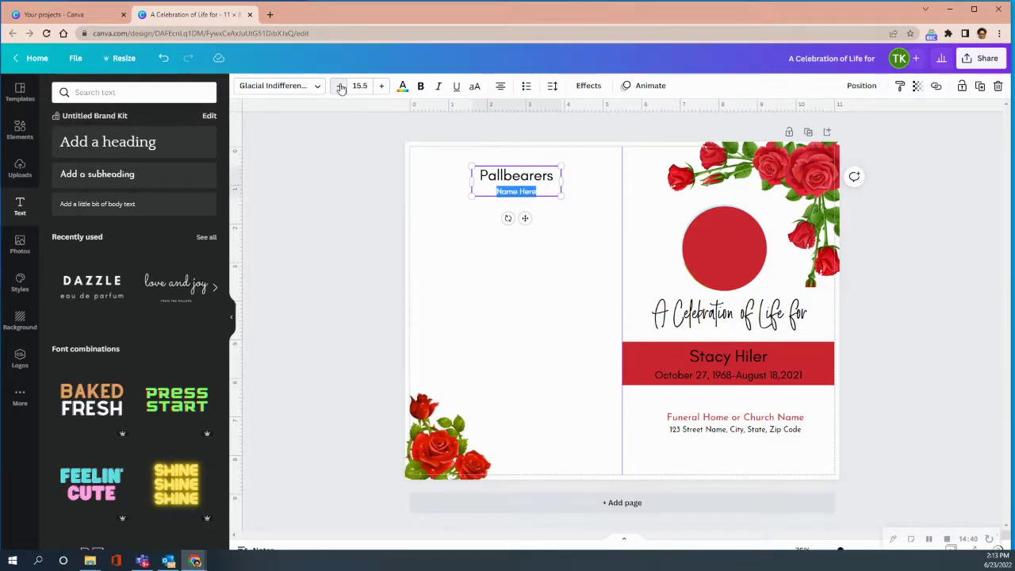
{"action": "left_click", "coordinate": [340, 85]}
Copy Name Here onto five more lines, making six placeholder names
{"action": "key", "text": "Right"}
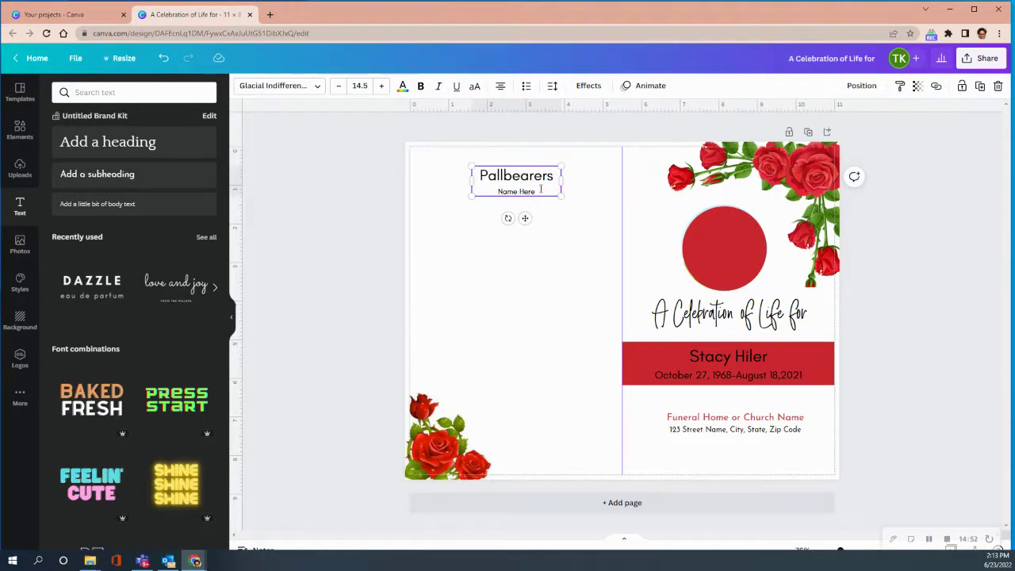
{"action": "left_click_drag", "start_coordinate": [541, 189], "coordinate": [493, 196]}
{"action": "right_click", "coordinate": [526, 190]}
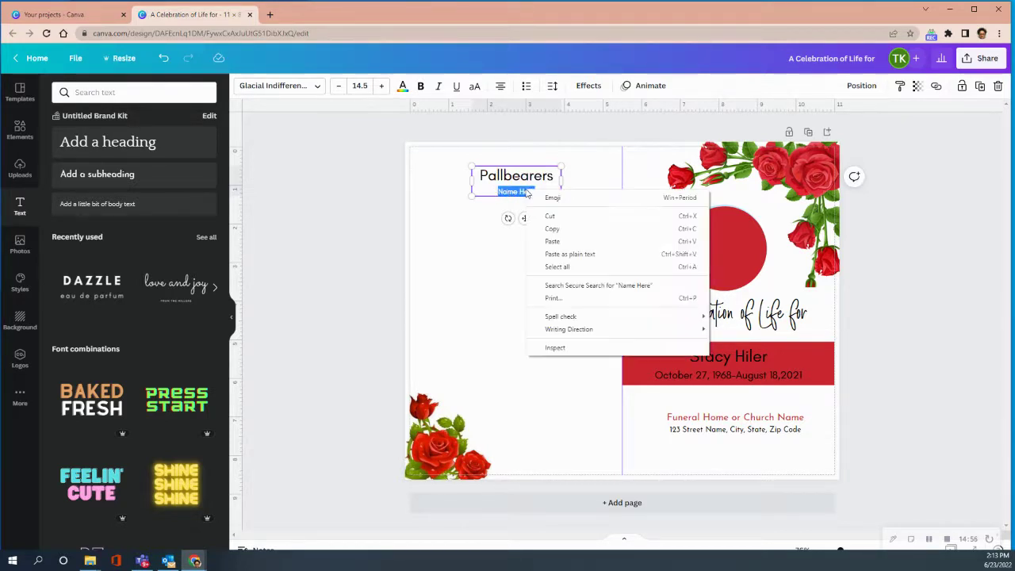
{"action": "left_click", "coordinate": [562, 227]}
{"action": "left_click", "coordinate": [545, 191]}
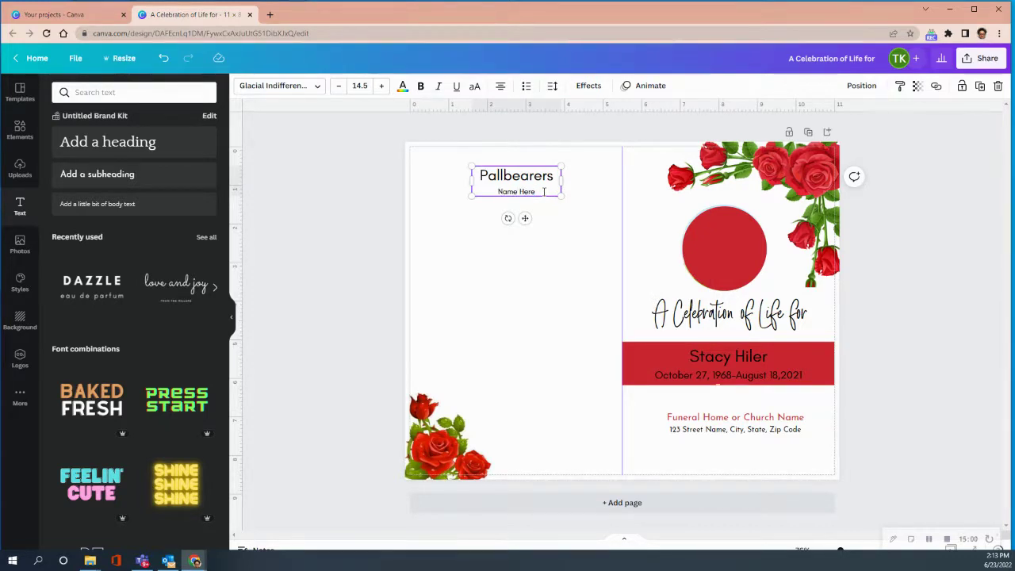
{"action": "key", "text": "Return"}
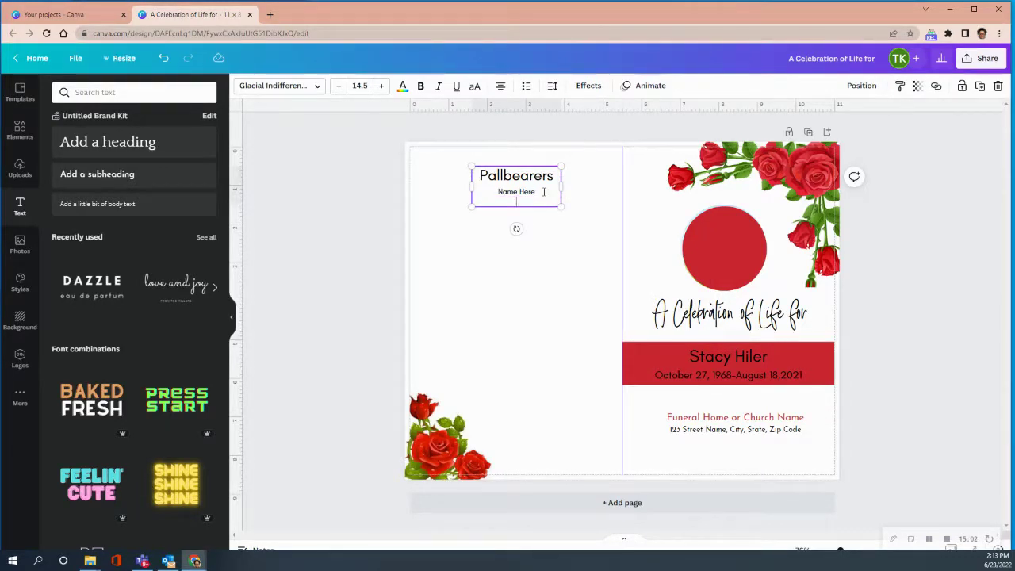
{"action": "key", "text": "ctrl+v"}
{"action": "key", "text": "Return"}
{"action": "key", "text": "ctrl+v"}
{"action": "key", "text": "Return"}
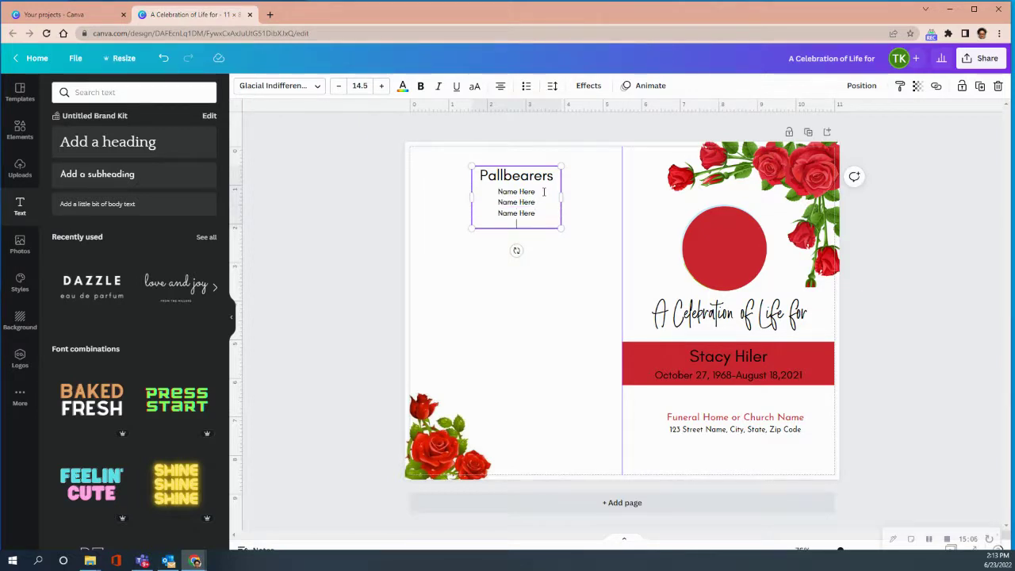
{"action": "key", "text": "ctrl+v"}
{"action": "key", "text": "Return"}
{"action": "key", "text": "ctrl+v"}
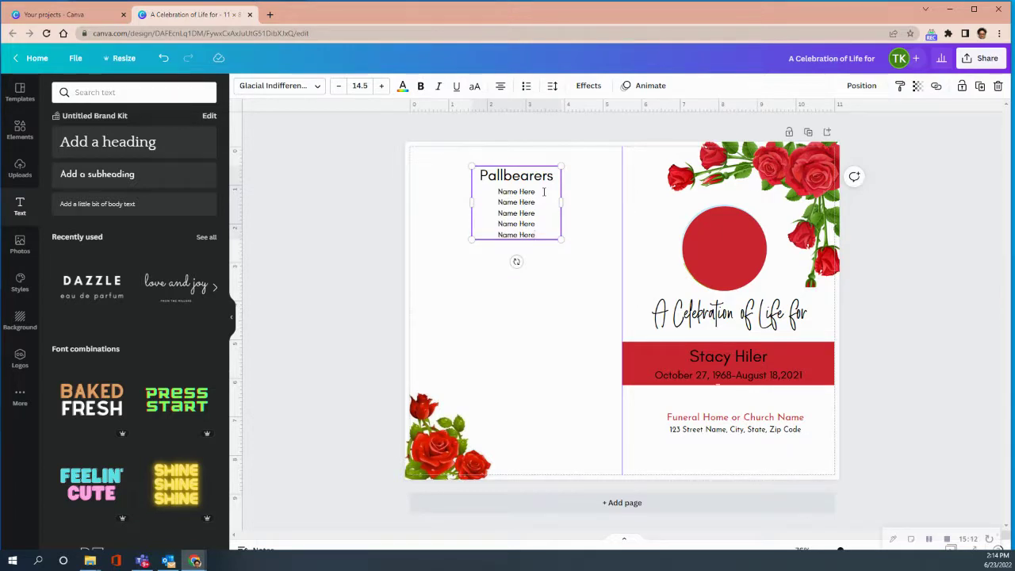
{"action": "key", "text": "Return"}
{"action": "key", "text": "ctrl+v"}
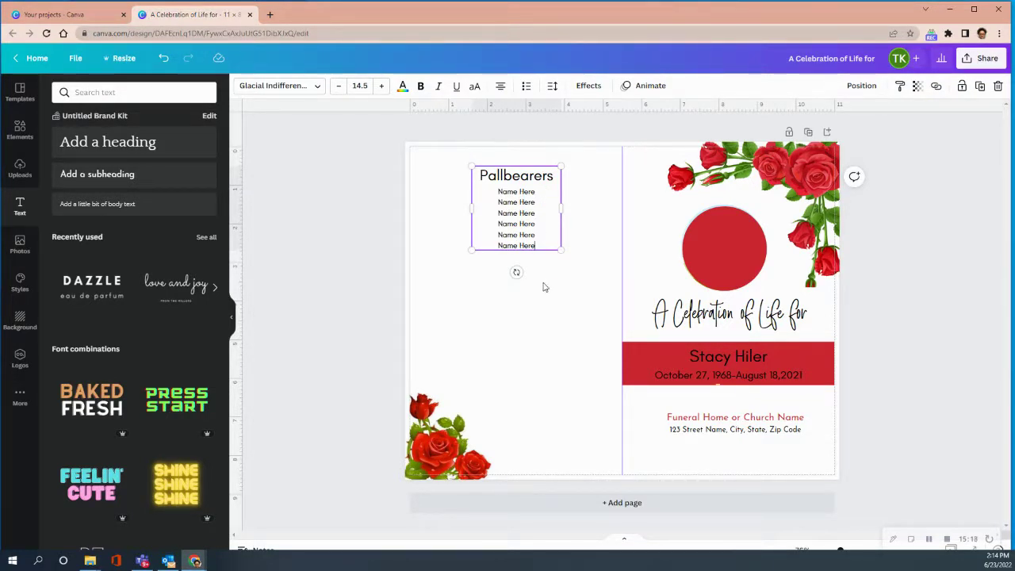
Paste a copy of the Pallbearers heading and place it below the names list
{"action": "left_click", "coordinate": [513, 293]}
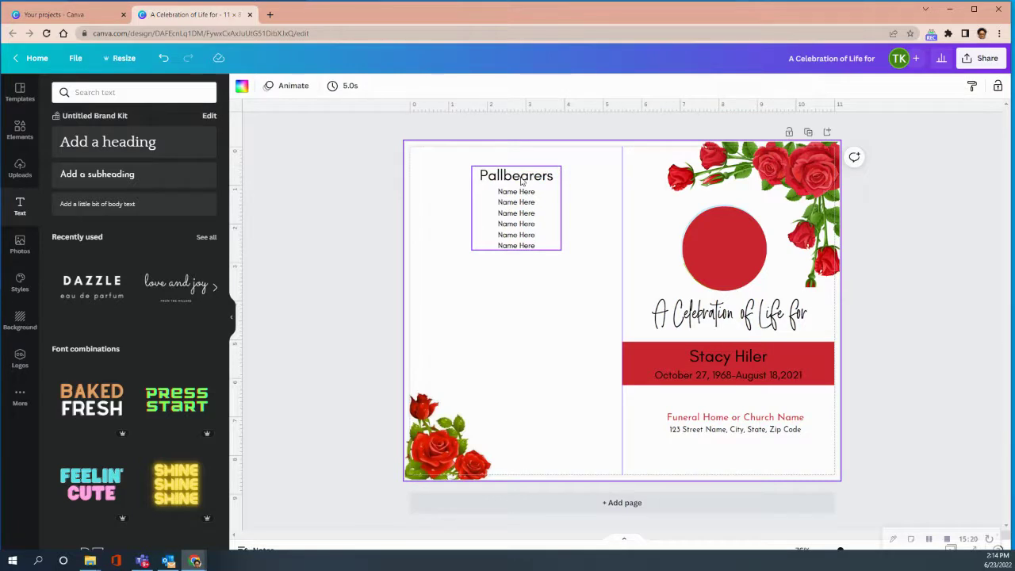
{"action": "left_click", "coordinate": [479, 178]}
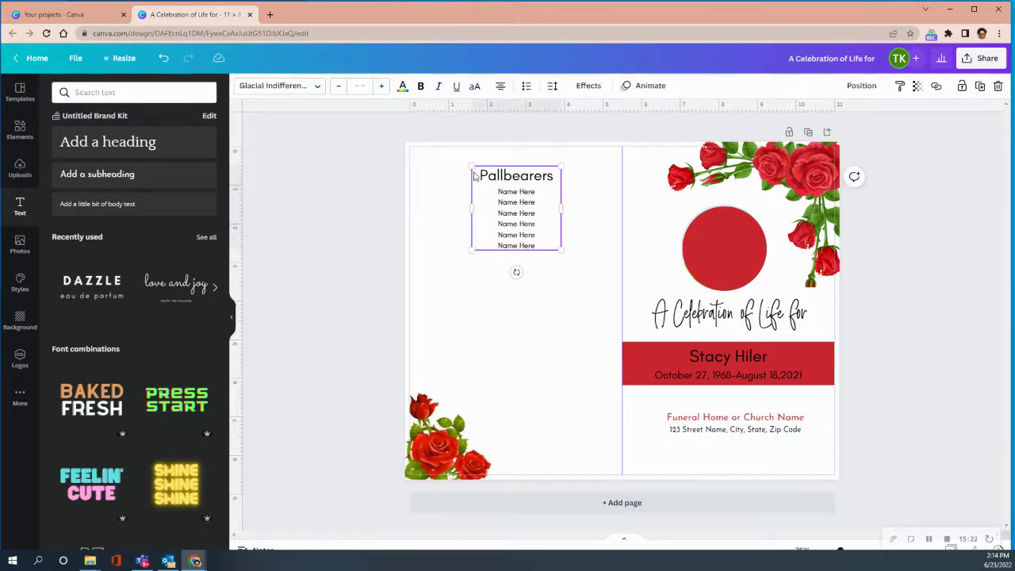
{"action": "left_click", "coordinate": [554, 177]}
{"action": "left_click_drag", "start_coordinate": [554, 178], "coordinate": [482, 172]}
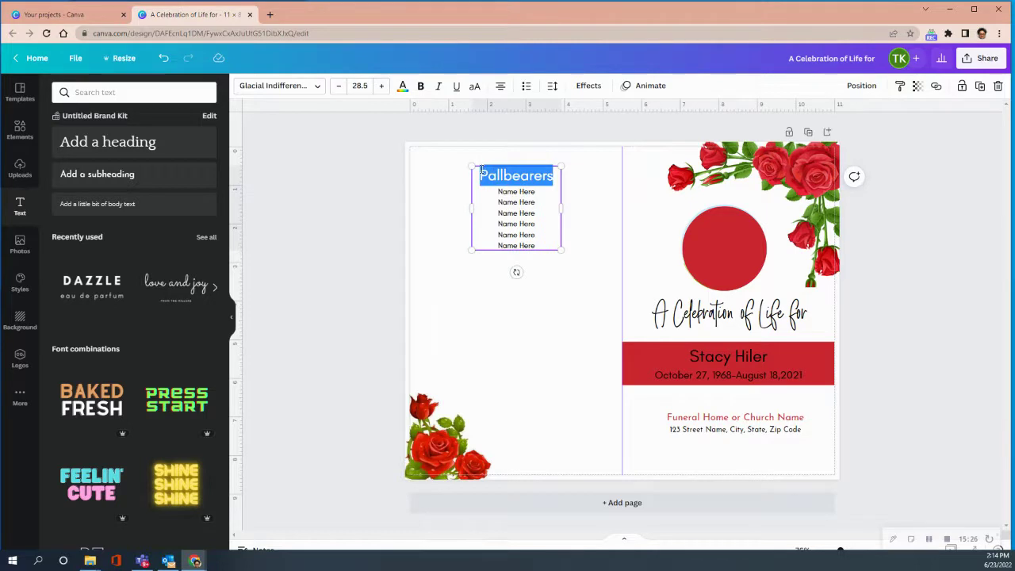
{"action": "left_click", "coordinate": [542, 328]}
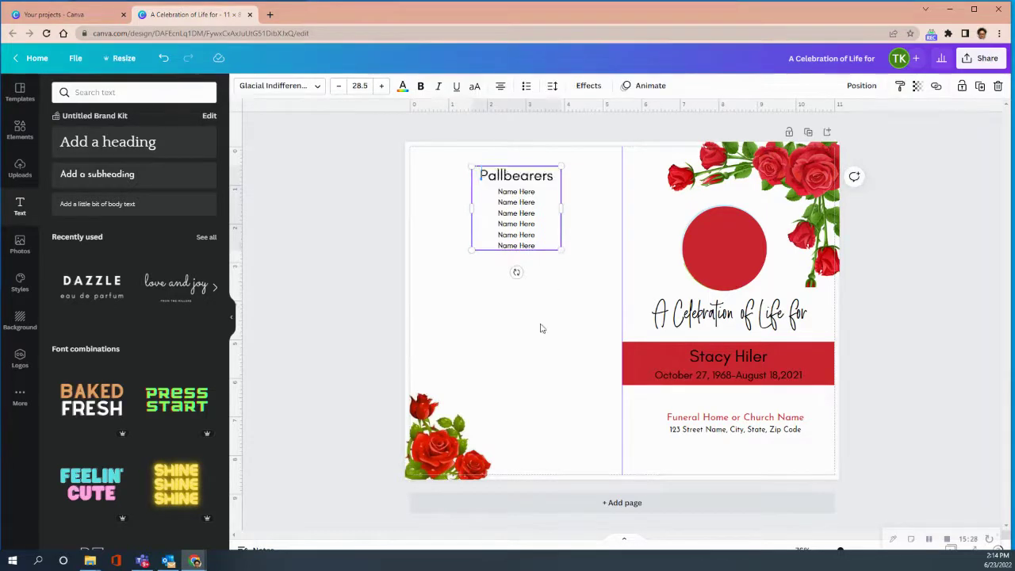
{"action": "right_click", "coordinate": [427, 304]}
{"action": "left_click", "coordinate": [470, 343]}
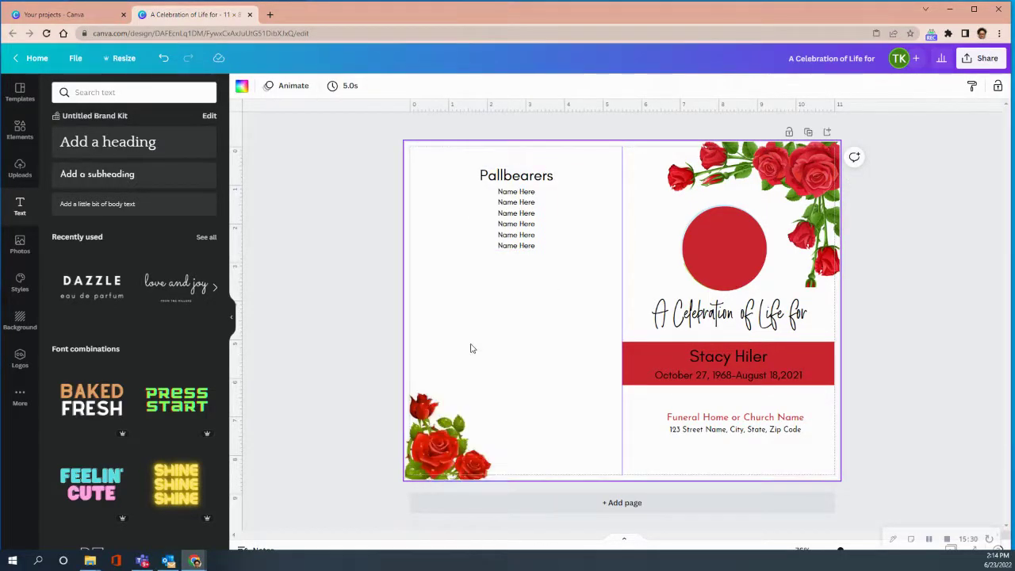
{"action": "left_click_drag", "start_coordinate": [630, 336], "coordinate": [528, 311]}
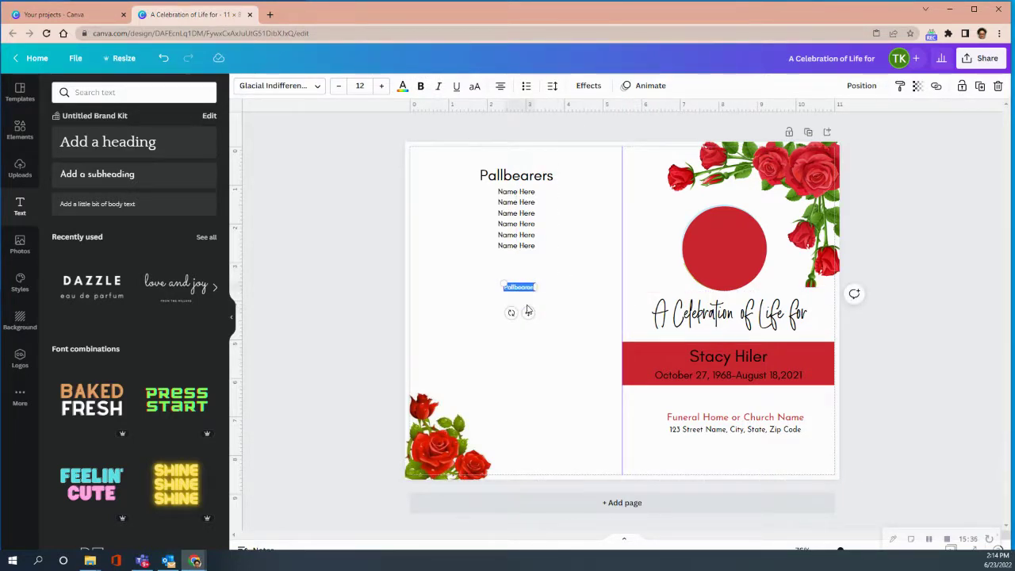
Compare against the original heading's size and set the pasted copy to 28.5
{"action": "left_click", "coordinate": [527, 178]}
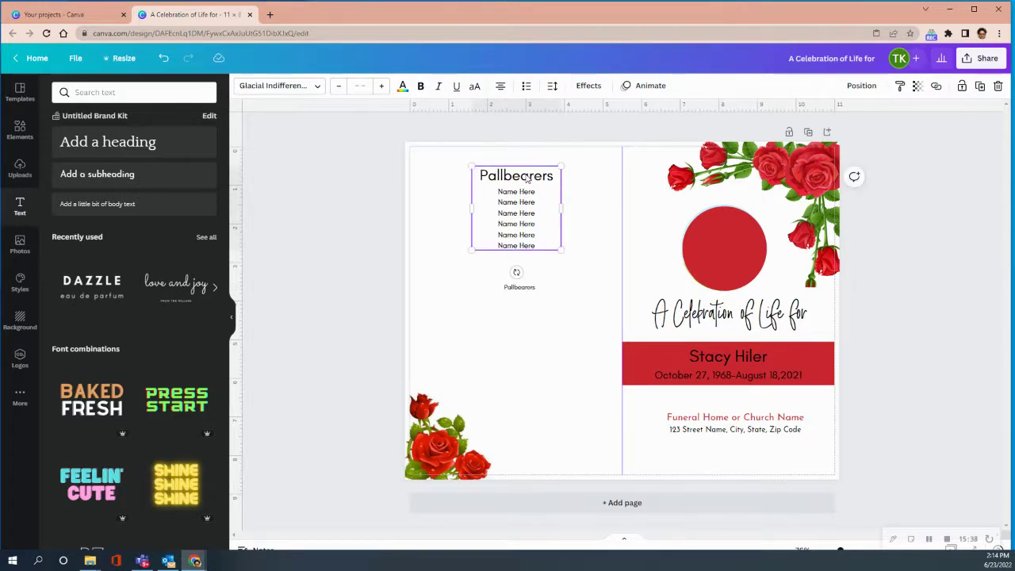
{"action": "left_click", "coordinate": [553, 178]}
{"action": "left_click", "coordinate": [519, 287]}
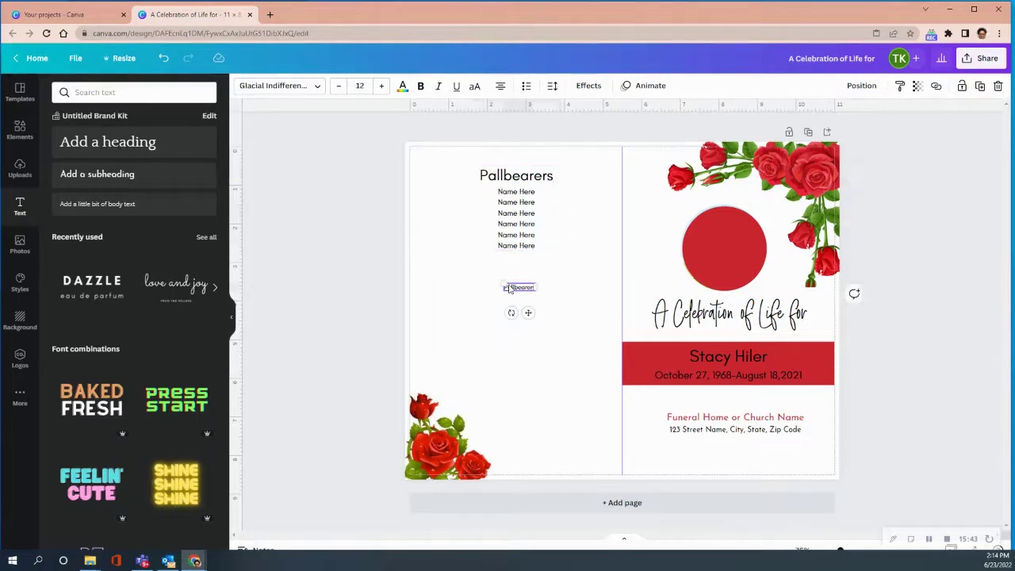
{"action": "left_click", "coordinate": [382, 86]}
{"action": "left_click", "coordinate": [381, 86]}
{"action": "left_click", "coordinate": [382, 85]}
{"action": "left_click", "coordinate": [381, 85]}
{"action": "left_click", "coordinate": [382, 86]}
{"action": "left_click", "coordinate": [381, 86]}
{"action": "left_click", "coordinate": [382, 86]}
{"action": "left_click", "coordinate": [360, 84]}
{"action": "type", "text": "28.5"}
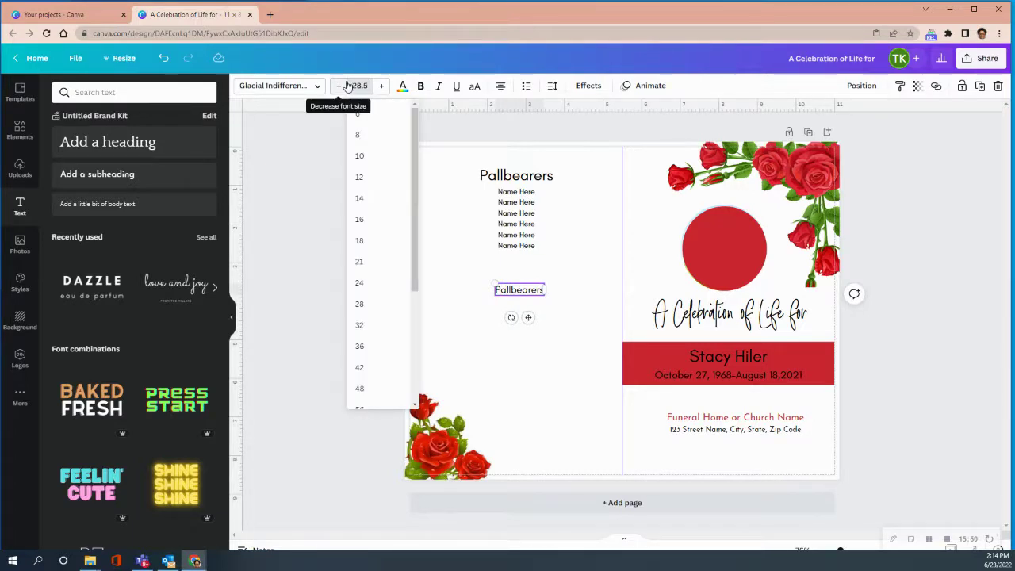
{"action": "key", "text": "Return"}
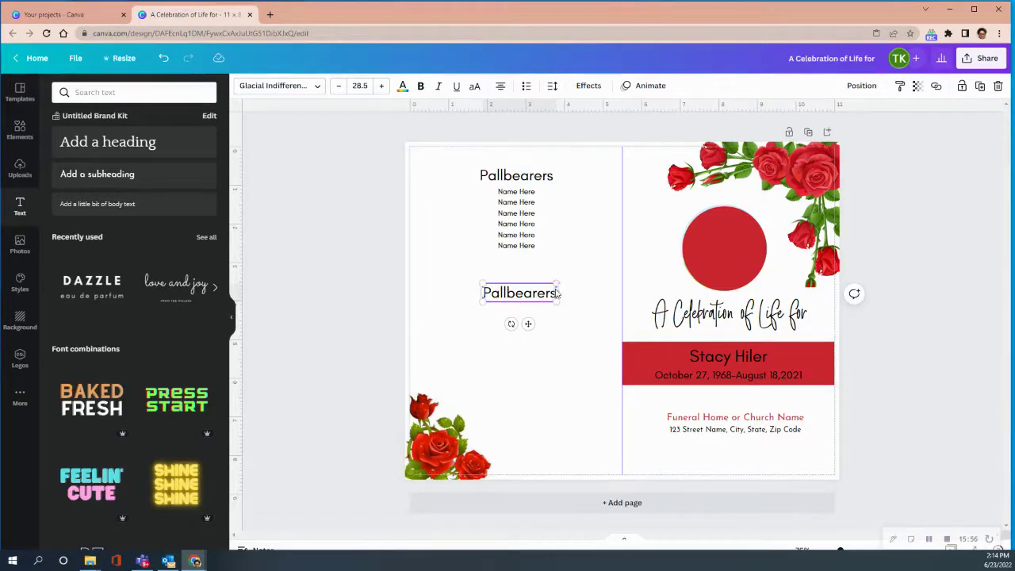
Reword the copy as 'Acknowledgements', widen it to one line and center it under the list
{"action": "left_click_drag", "start_coordinate": [560, 294], "coordinate": [577, 293]}
{"action": "double_click", "coordinate": [568, 293]}
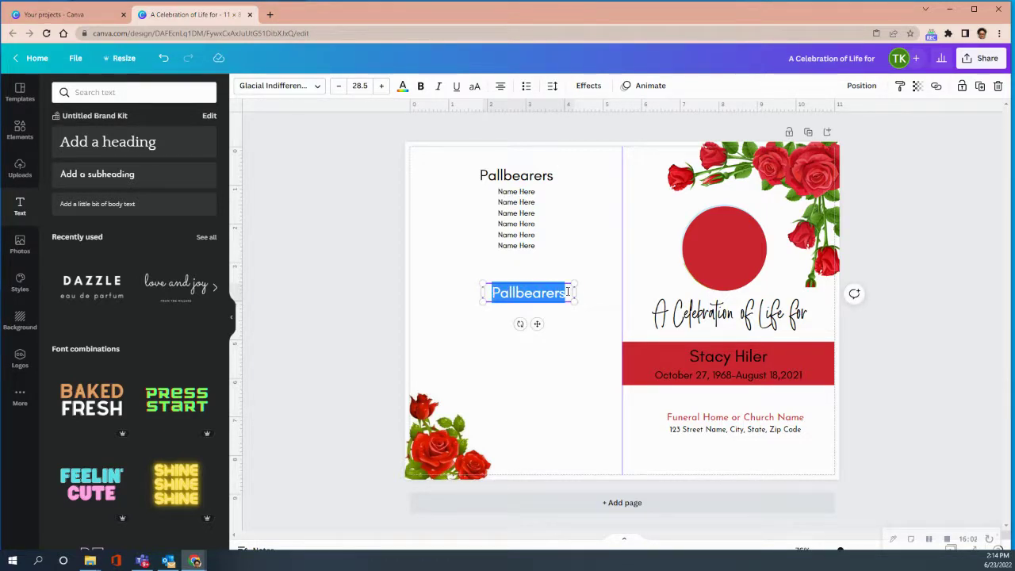
{"action": "type", "text": "Acknowledge"}
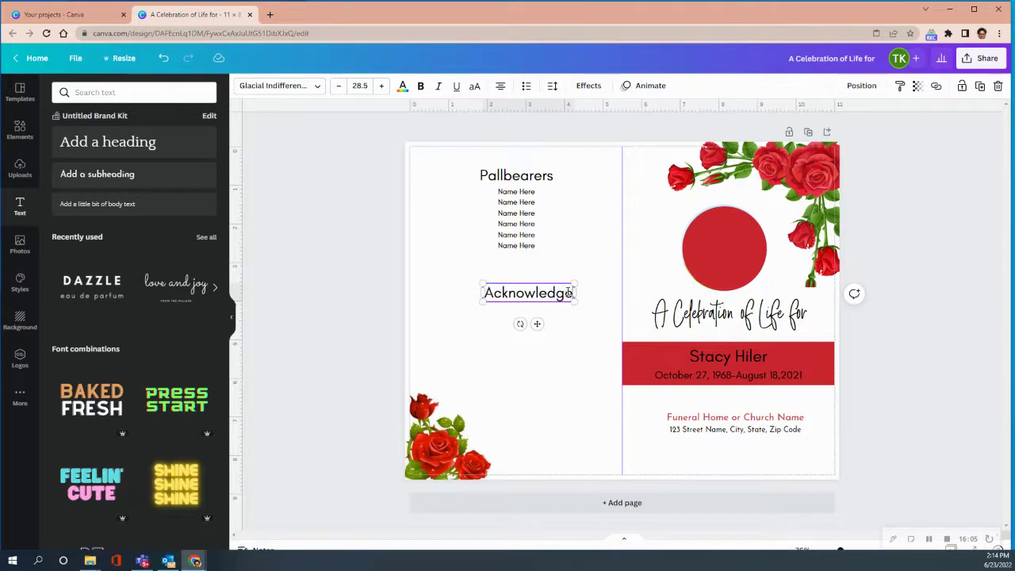
{"action": "type", "text": "ments"}
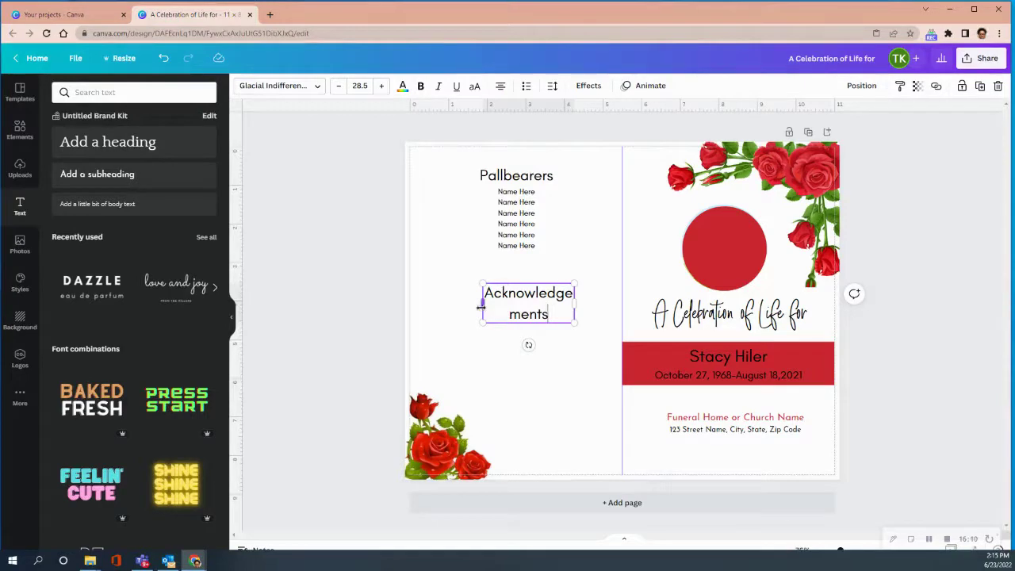
{"action": "left_click_drag", "start_coordinate": [481, 303], "coordinate": [434, 293]}
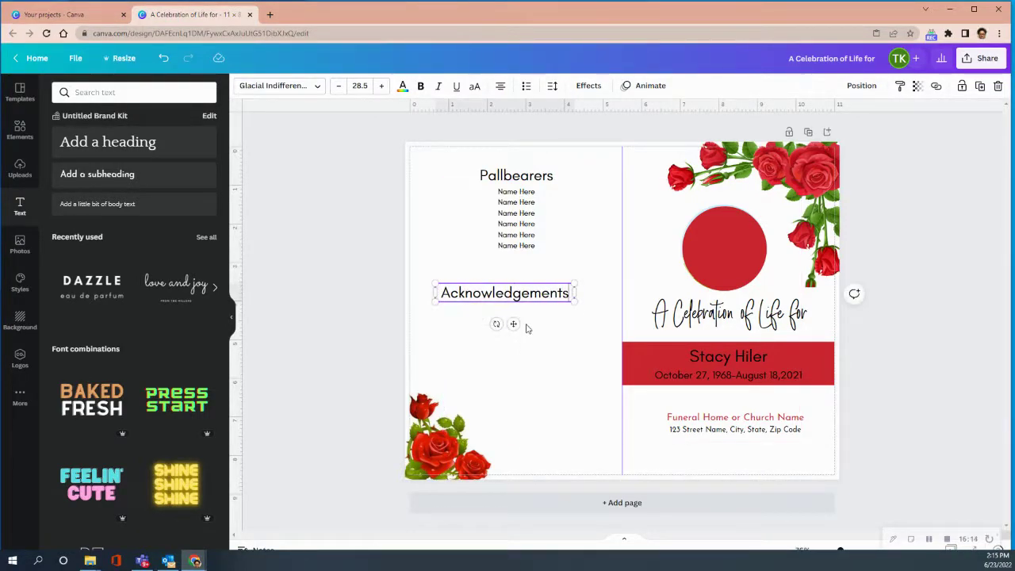
{"action": "left_click_drag", "start_coordinate": [511, 324], "coordinate": [529, 323]}
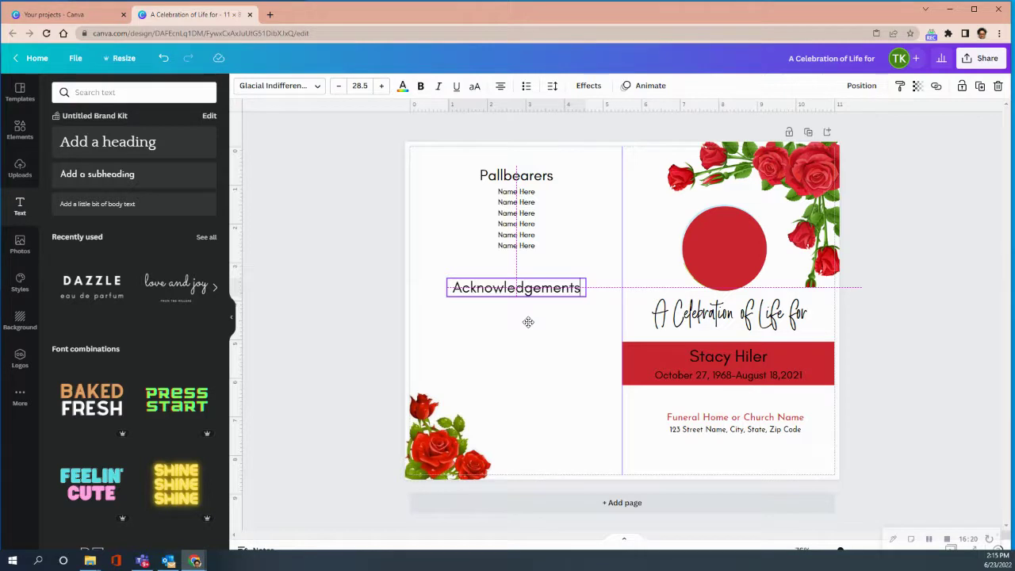
{"action": "left_click_drag", "start_coordinate": [529, 322], "coordinate": [528, 323]}
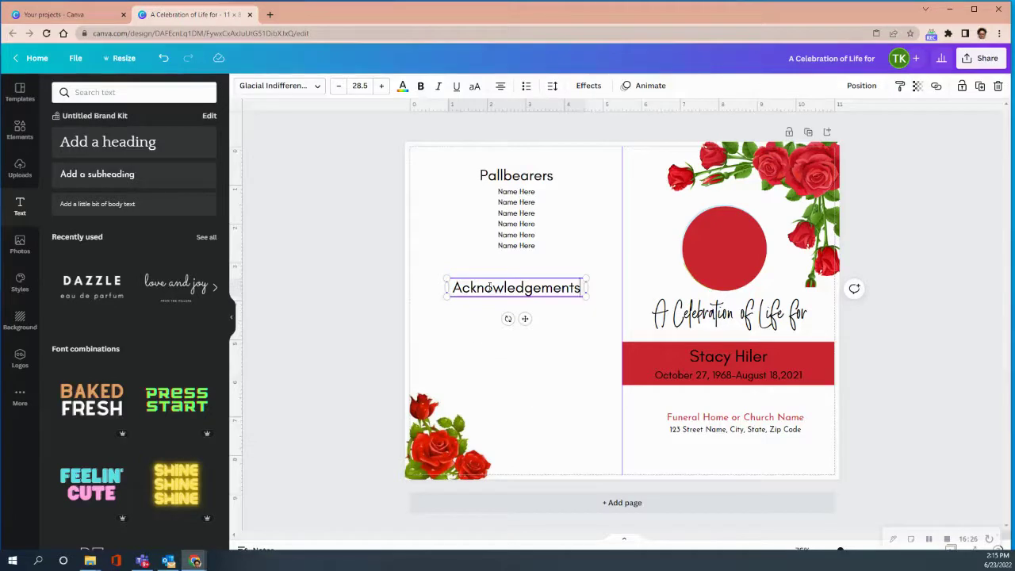
Set the Acknowledgements heading to font size 26.5
{"action": "left_click_drag", "start_coordinate": [453, 288], "coordinate": [553, 289]}
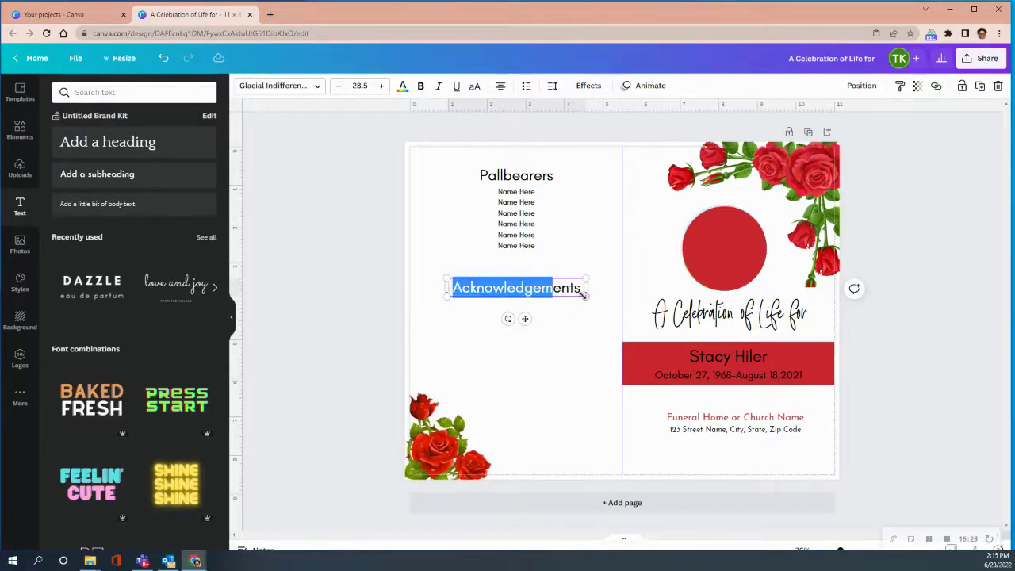
{"action": "left_click", "coordinate": [340, 86]}
{"action": "left_click", "coordinate": [341, 86]}
{"action": "left_click", "coordinate": [340, 86]}
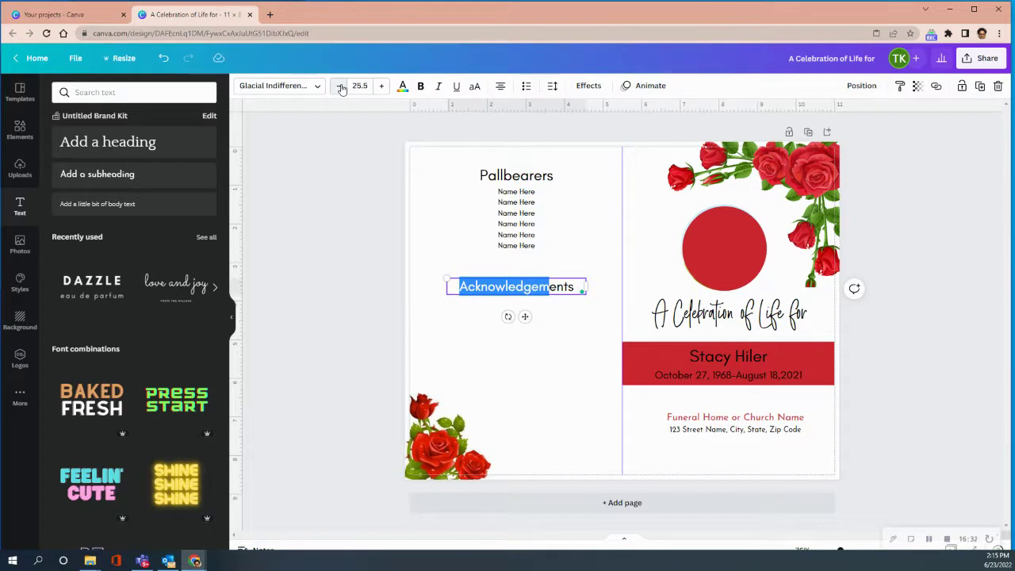
{"action": "left_click", "coordinate": [381, 86]}
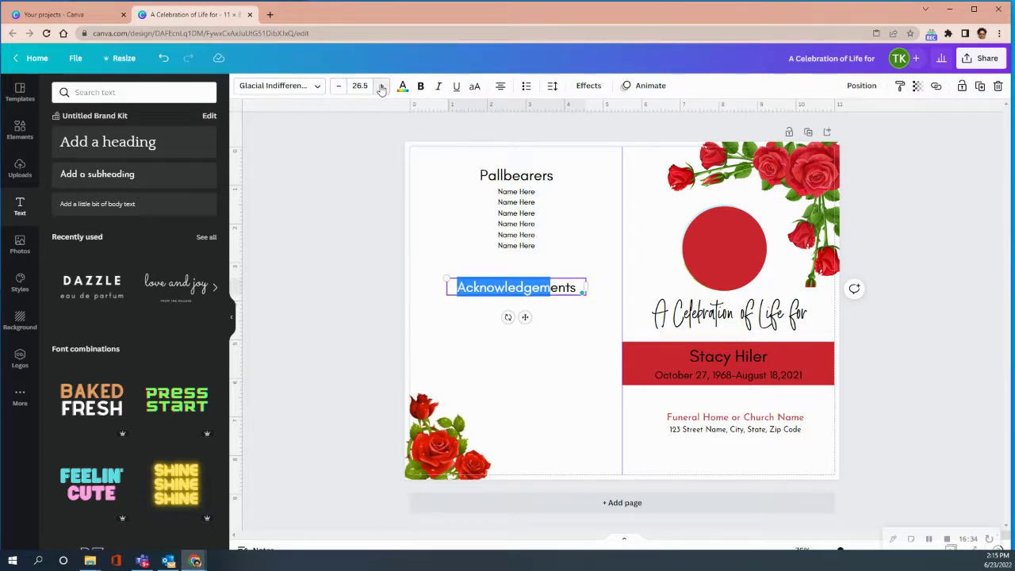
{"action": "left_click", "coordinate": [562, 355]}
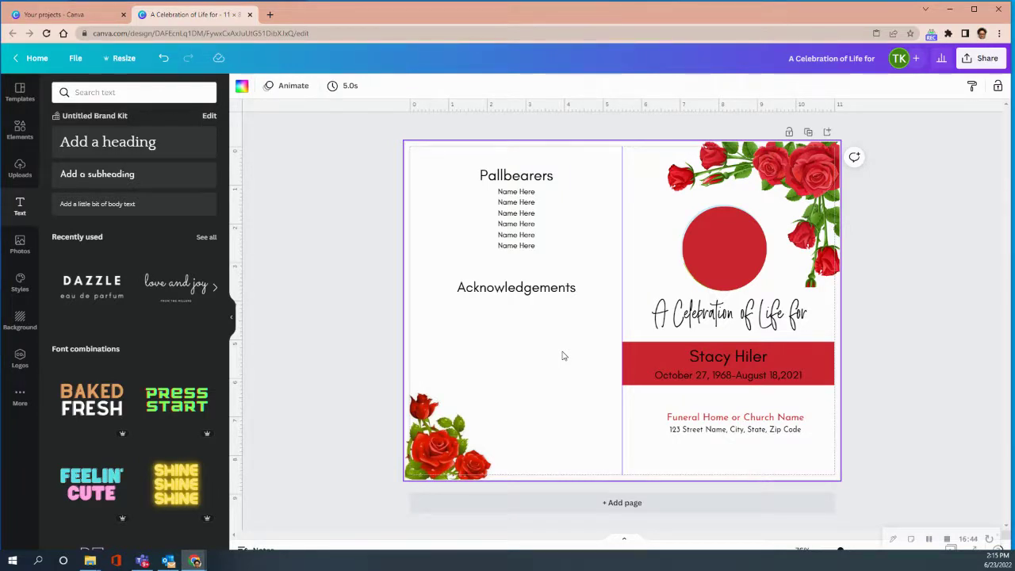
Copy the Acknowledgements heading and paste the duplicate lower on the inside panel
{"action": "left_click", "coordinate": [481, 288]}
{"action": "right_click", "coordinate": [482, 291]}
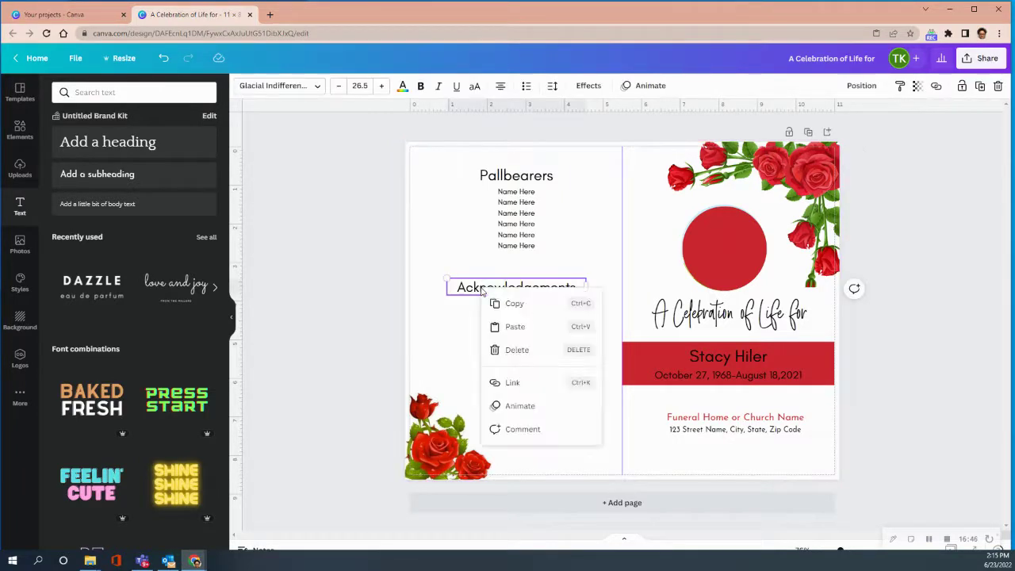
{"action": "left_click", "coordinate": [513, 303]}
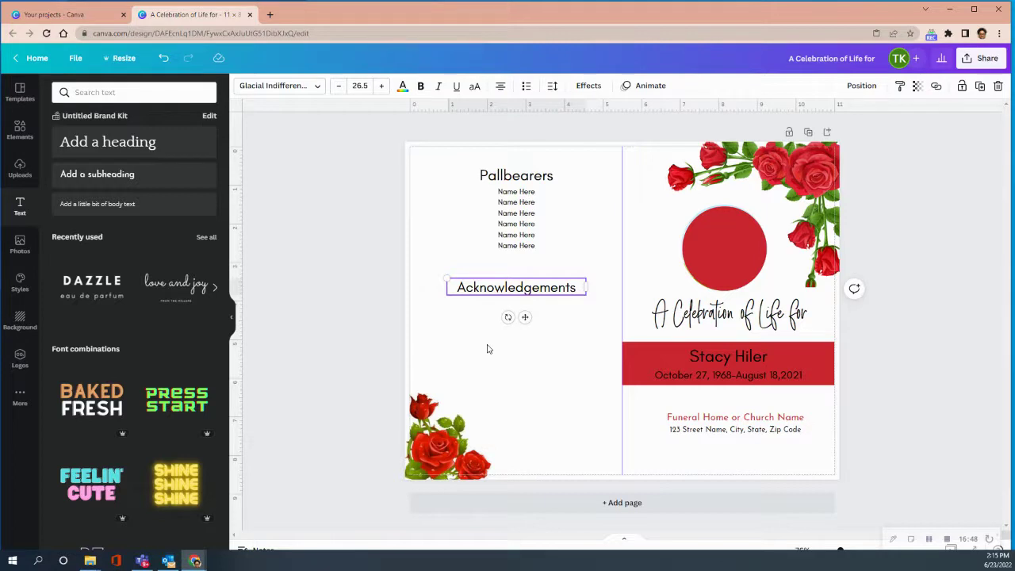
{"action": "left_click", "coordinate": [488, 349]}
{"action": "right_click", "coordinate": [488, 349]}
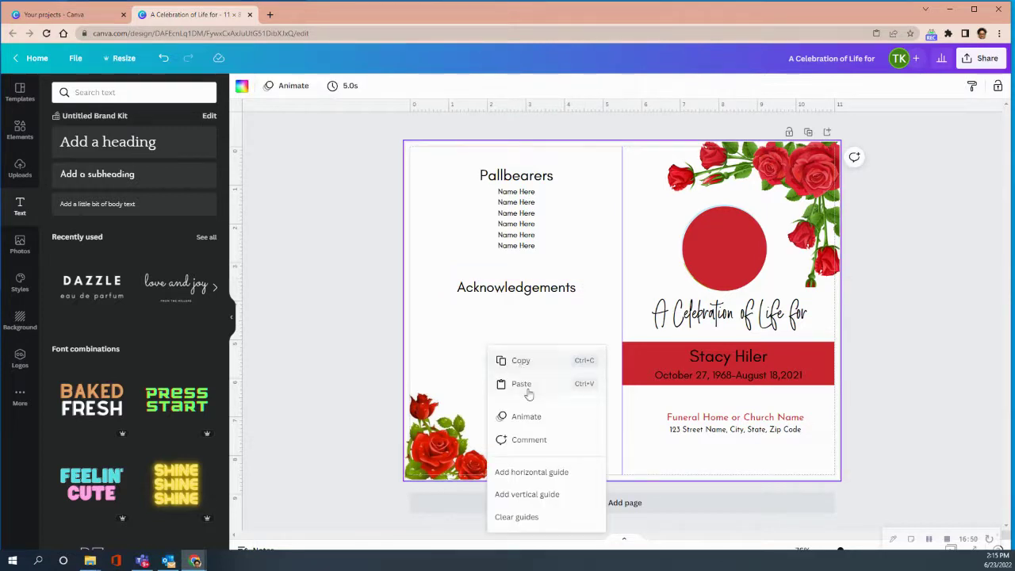
{"action": "left_click", "coordinate": [522, 384]}
{"action": "left_click_drag", "start_coordinate": [533, 325], "coordinate": [524, 405]}
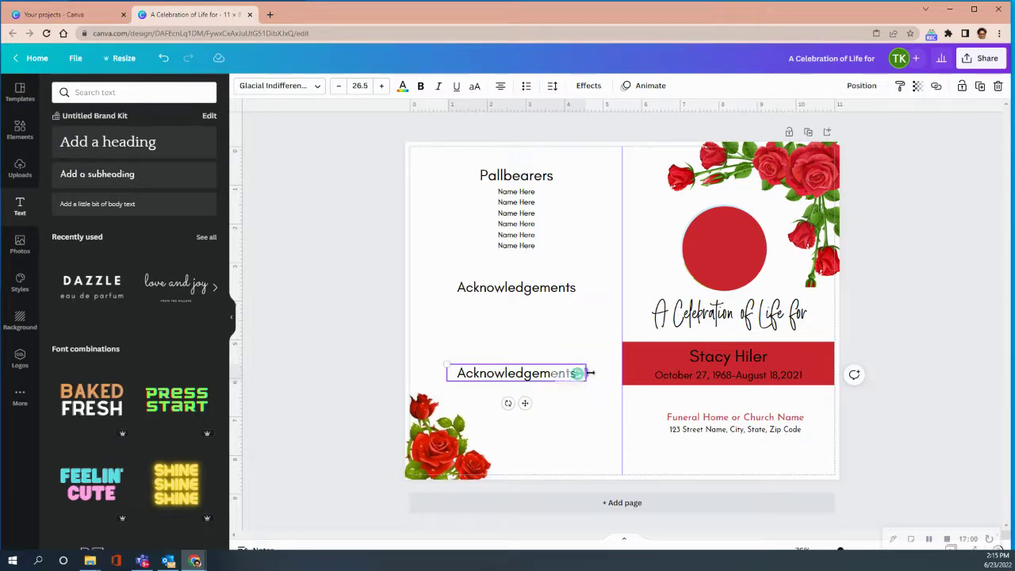
Reword the duplicate heading to read 'Repast Location Name'
{"action": "left_click", "coordinate": [565, 377]}
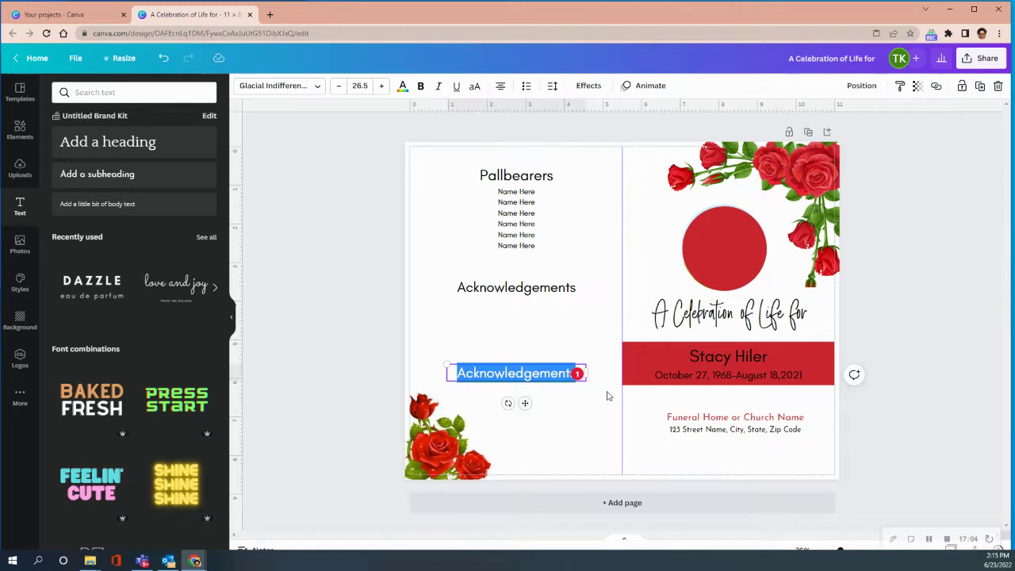
{"action": "type", "text": "R"}
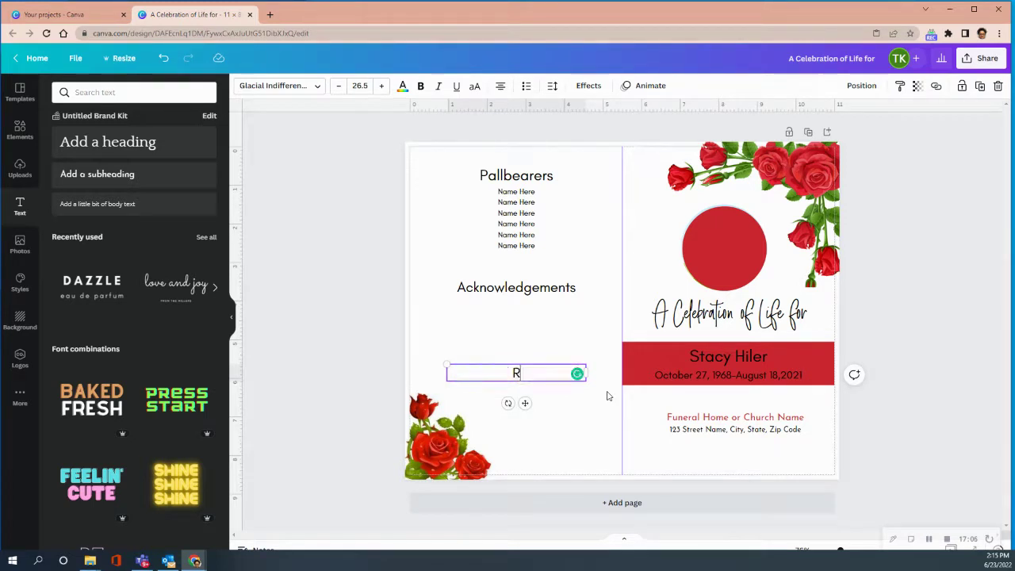
{"action": "type", "text": "epast Loc"}
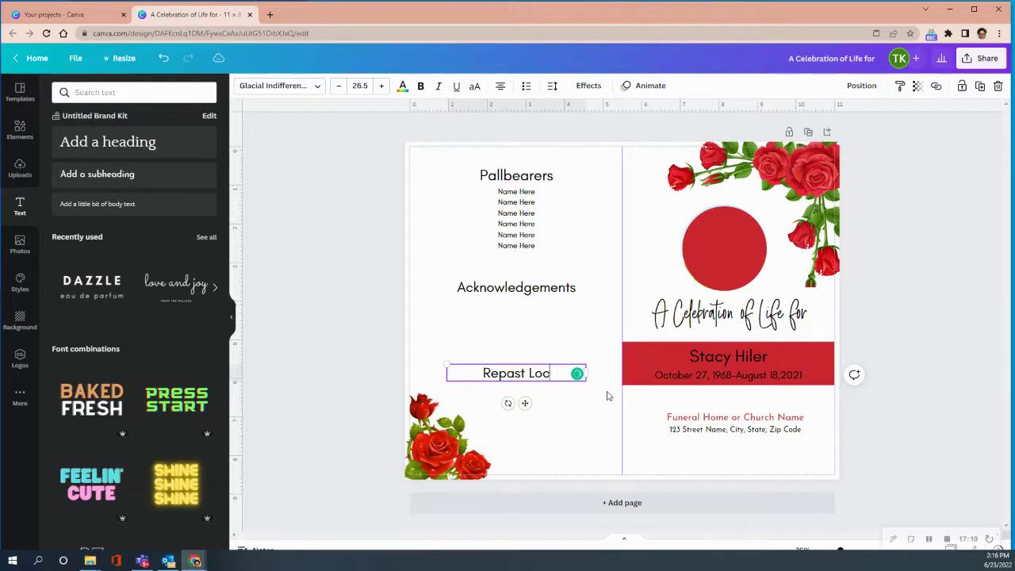
{"action": "type", "text": "ation Nam"}
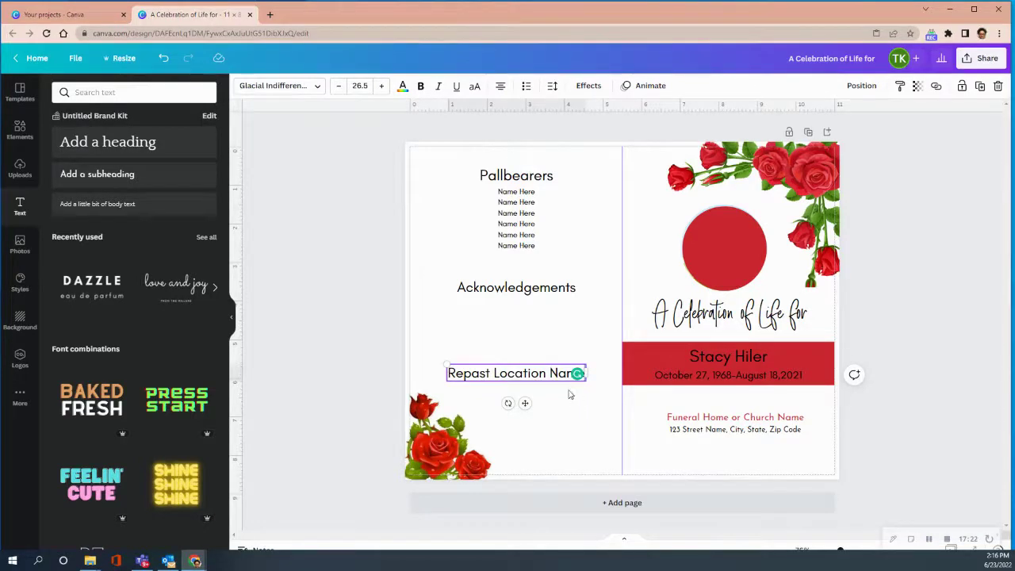
{"action": "left_click", "coordinate": [552, 86]}
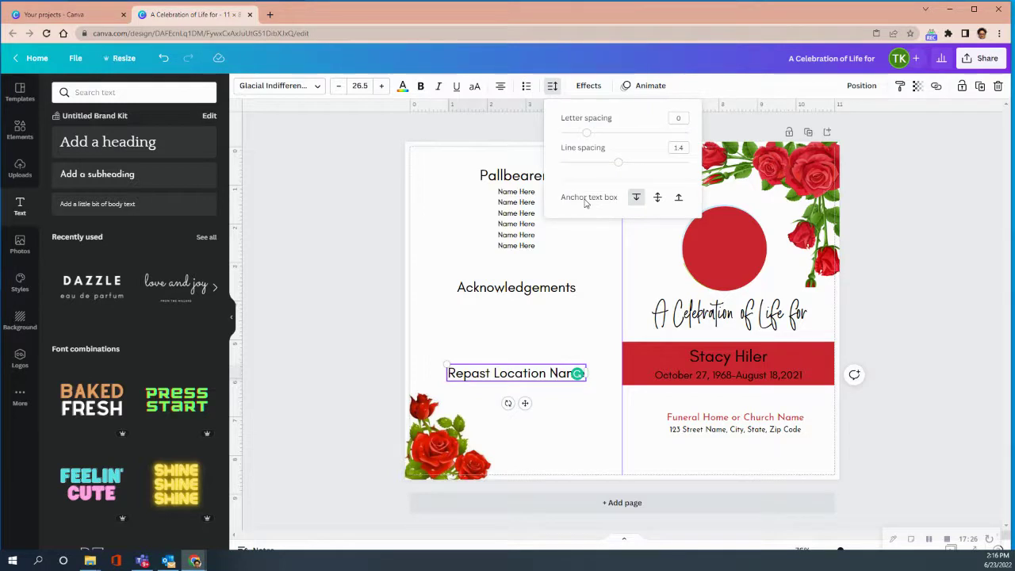
Widen the Repast box and add a line '123 Street Name, City, State' below the heading
{"action": "mouse_move", "coordinate": [588, 376]}
{"action": "left_mouse_down"}
{"action": "mouse_move", "coordinate": [579, 372]}
{"action": "mouse_move", "coordinate": [601, 377]}
{"action": "left_mouse_up"}
{"action": "left_click", "coordinate": [591, 378]}
{"action": "left_click", "coordinate": [577, 378]}
{"action": "left_click", "coordinate": [598, 374]}
{"action": "key", "text": "Return"}
{"action": "type", "text": "123 Street Name"}
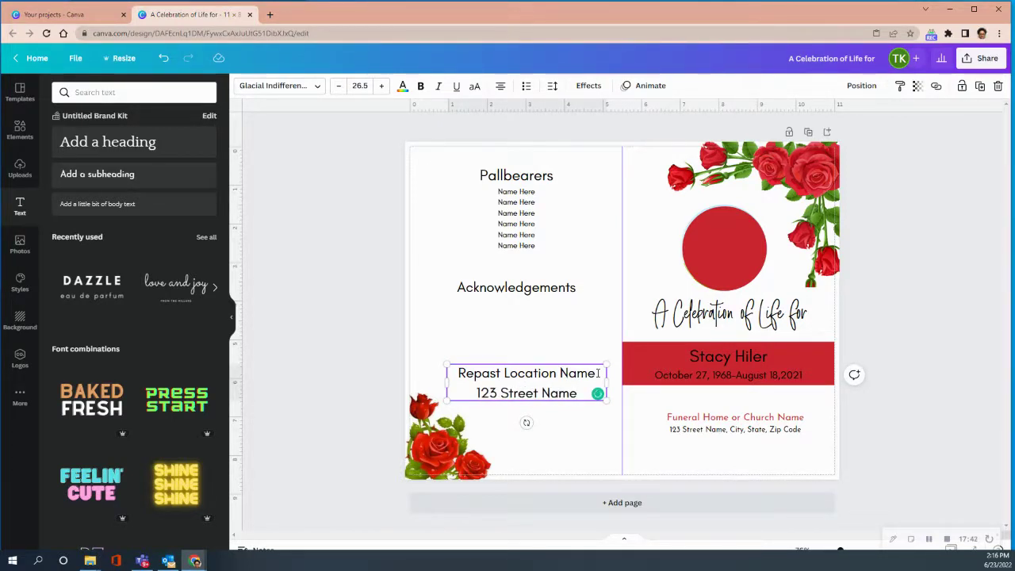
{"action": "type", "text": ", City"}
{"action": "key", "text": "BackSpace"}
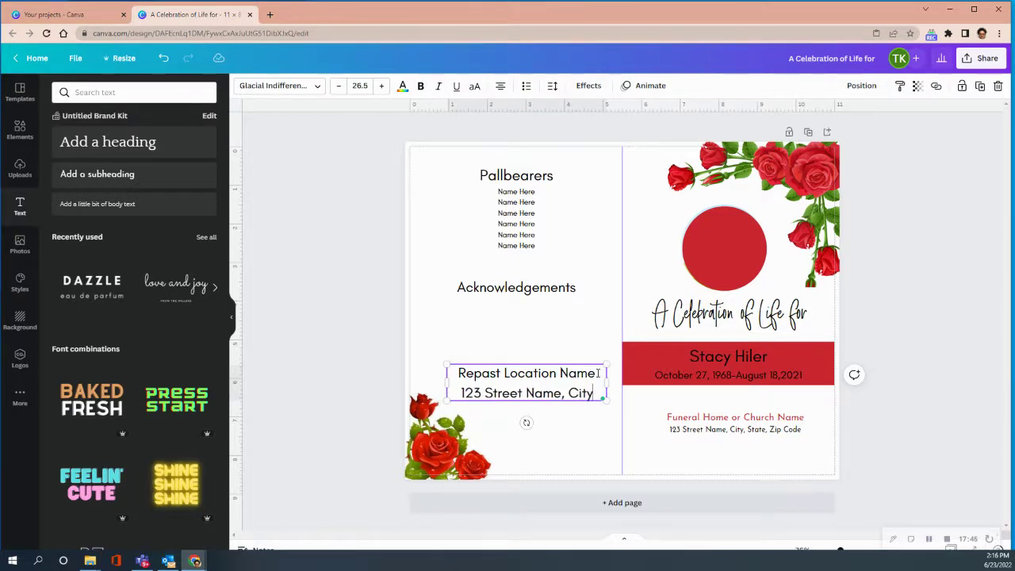
{"action": "type", "text": ", "}
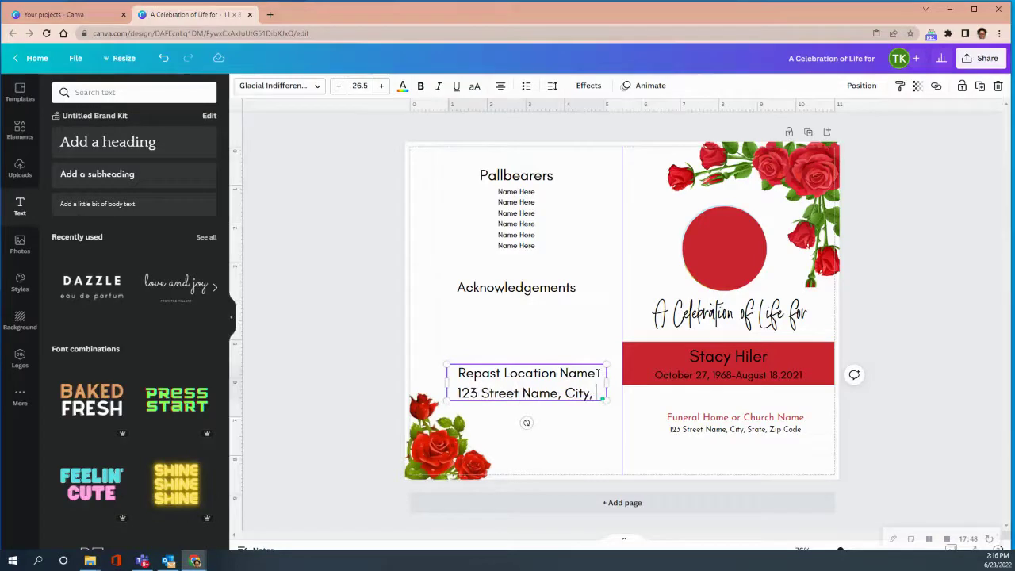
{"action": "type", "text": "State"}
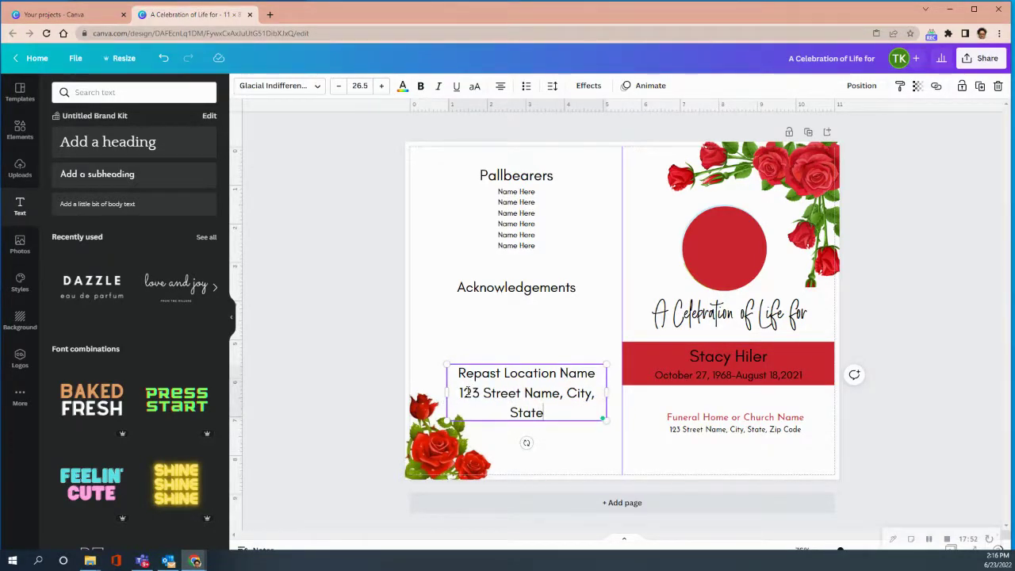
Shrink the address line to font size 14.5
{"action": "left_click_drag", "start_coordinate": [457, 392], "coordinate": [546, 413]}
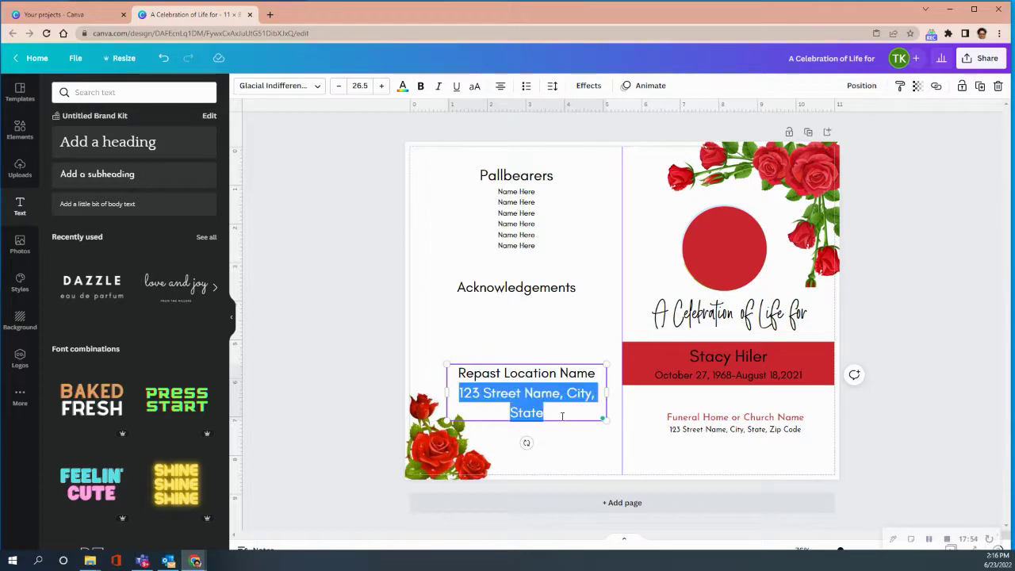
{"action": "left_click", "coordinate": [336, 86]}
{"action": "left_click", "coordinate": [336, 87]}
{"action": "left_click", "coordinate": [336, 87]}
{"action": "left_click", "coordinate": [335, 87]}
{"action": "left_click", "coordinate": [336, 86]}
{"action": "left_click", "coordinate": [336, 86]}
{"action": "left_click", "coordinate": [336, 87]}
{"action": "left_click", "coordinate": [336, 87]}
{"action": "left_click", "coordinate": [336, 87]}
{"action": "left_click", "coordinate": [337, 87]}
{"action": "left_click", "coordinate": [336, 87]}
{"action": "left_click", "coordinate": [336, 87]}
{"action": "left_click", "coordinate": [336, 88]}
{"action": "left_click", "coordinate": [382, 86]}
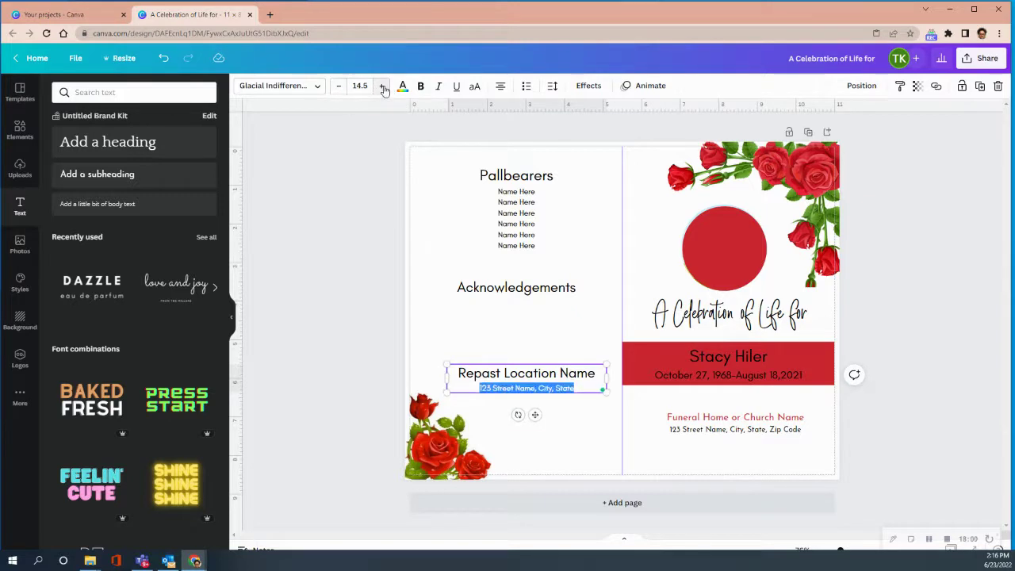
{"action": "left_click", "coordinate": [569, 421]}
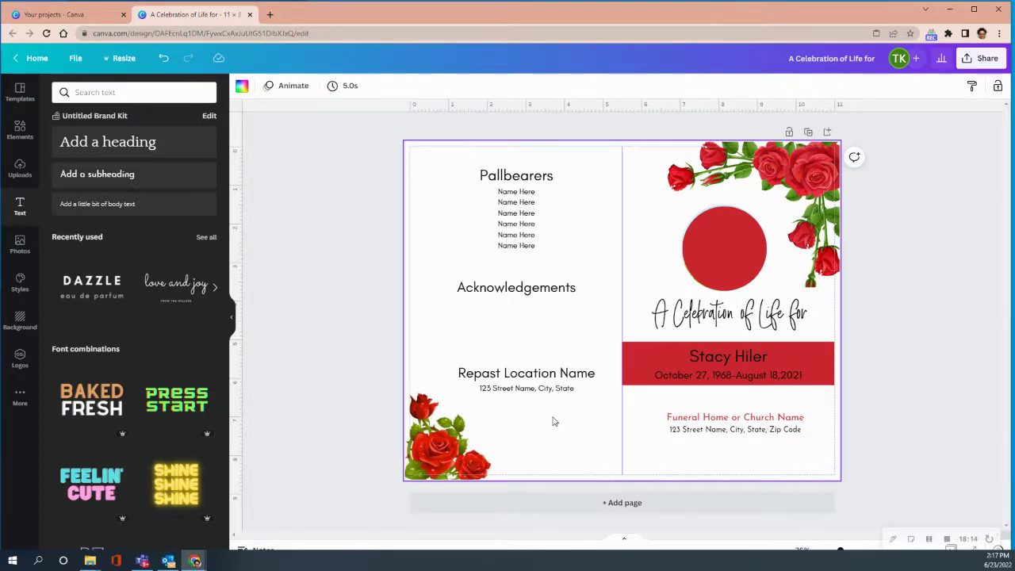
Nudge the Repast text block and reduce the Repast Location Name heading to 23.5
{"action": "left_click", "coordinate": [518, 372]}
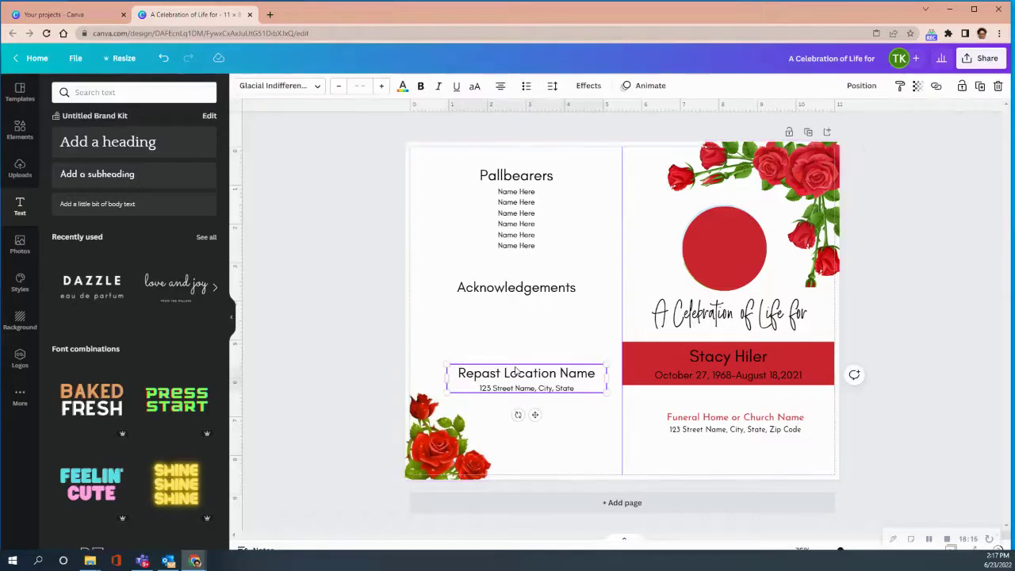
{"action": "left_click", "coordinate": [458, 375]}
{"action": "left_click_drag", "start_coordinate": [458, 374], "coordinate": [591, 376]}
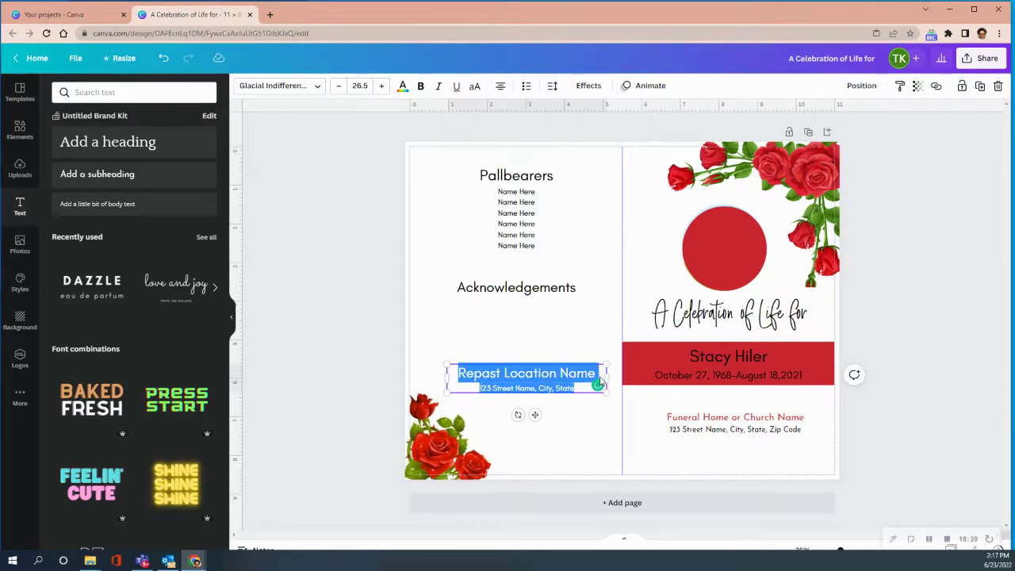
{"action": "left_click", "coordinate": [551, 411]}
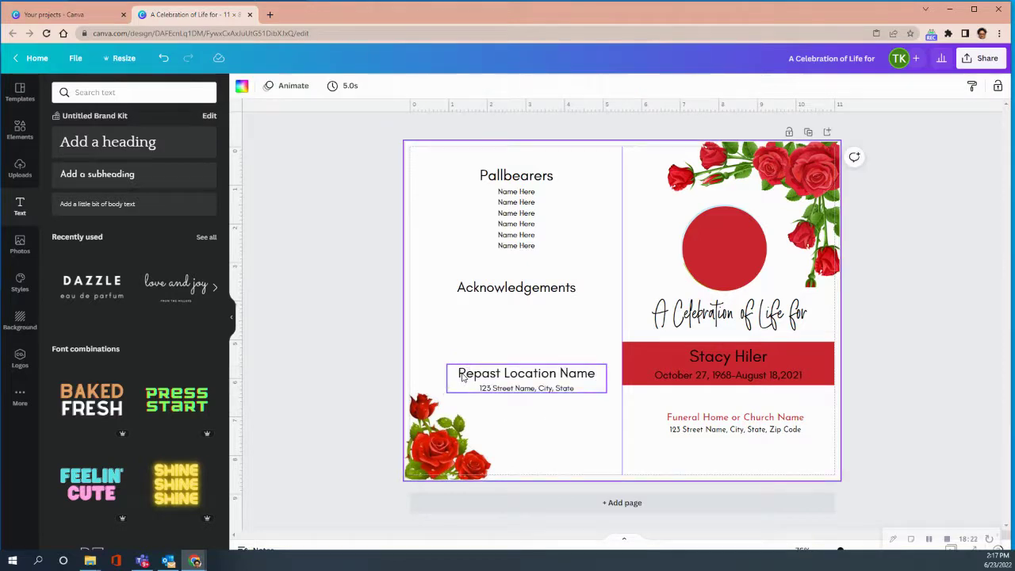
{"action": "left_click", "coordinate": [460, 370]}
{"action": "left_click_drag", "start_coordinate": [460, 370], "coordinate": [599, 373]}
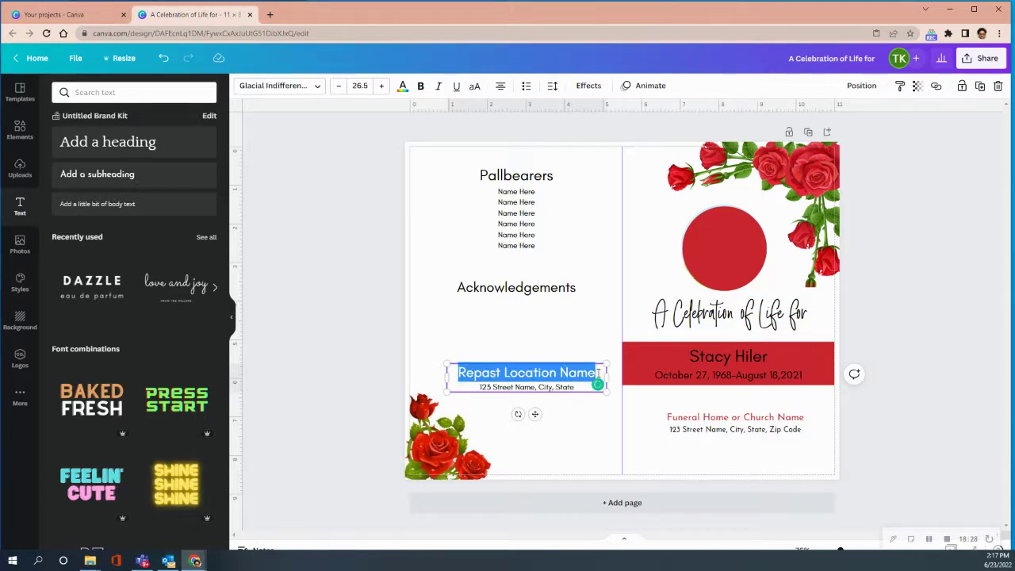
{"action": "left_click", "coordinate": [339, 85]}
{"action": "left_click", "coordinate": [339, 85]}
{"action": "left_click", "coordinate": [339, 86]}
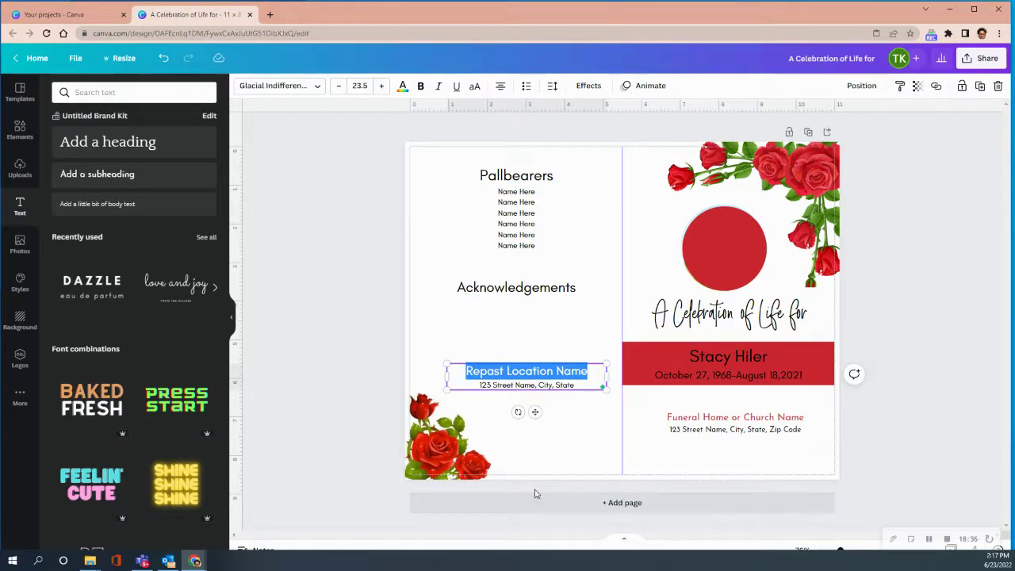
{"action": "left_click", "coordinate": [538, 425]}
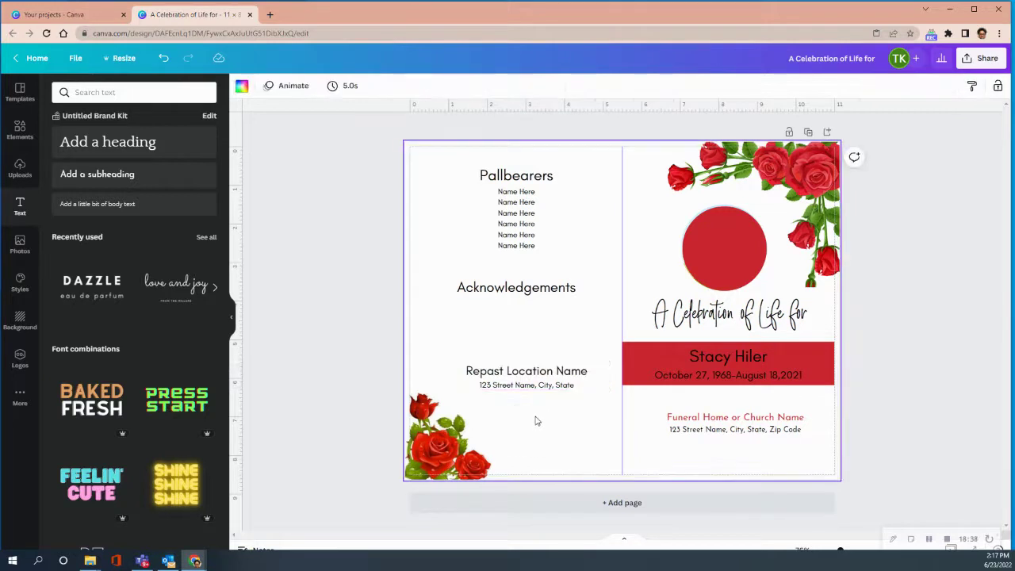
{"action": "left_click", "coordinate": [532, 361]}
Nudge the Repast Location Name and address block slightly up and left
{"action": "left_click_drag", "start_coordinate": [533, 414], "coordinate": [529, 411]}
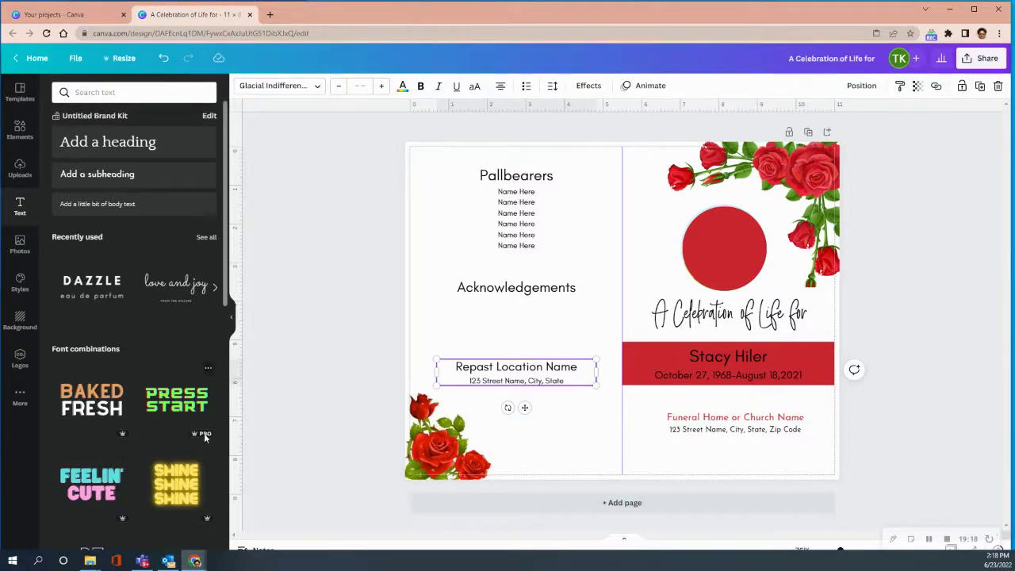
{"action": "mouse_move", "coordinate": [204, 433]}
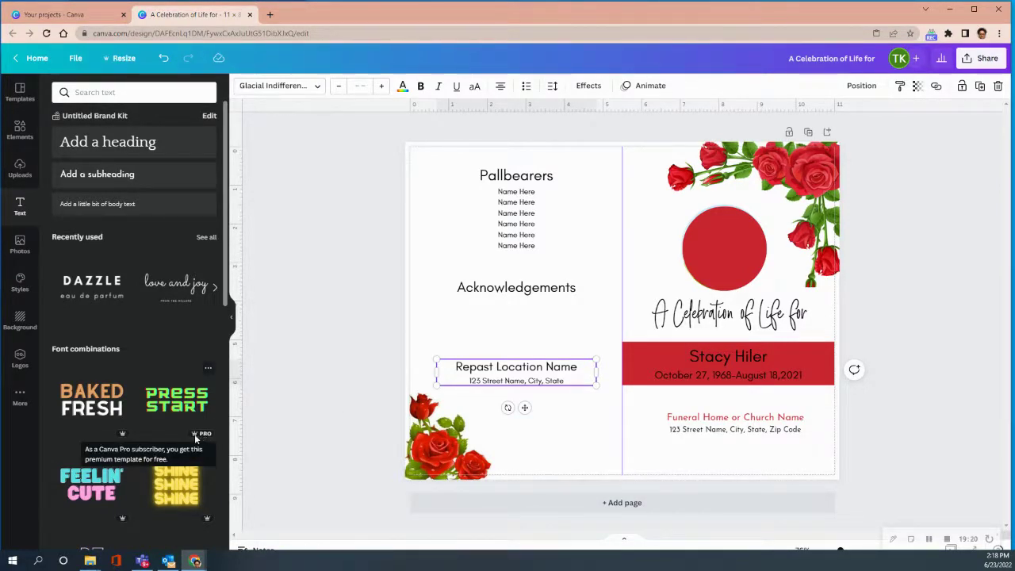